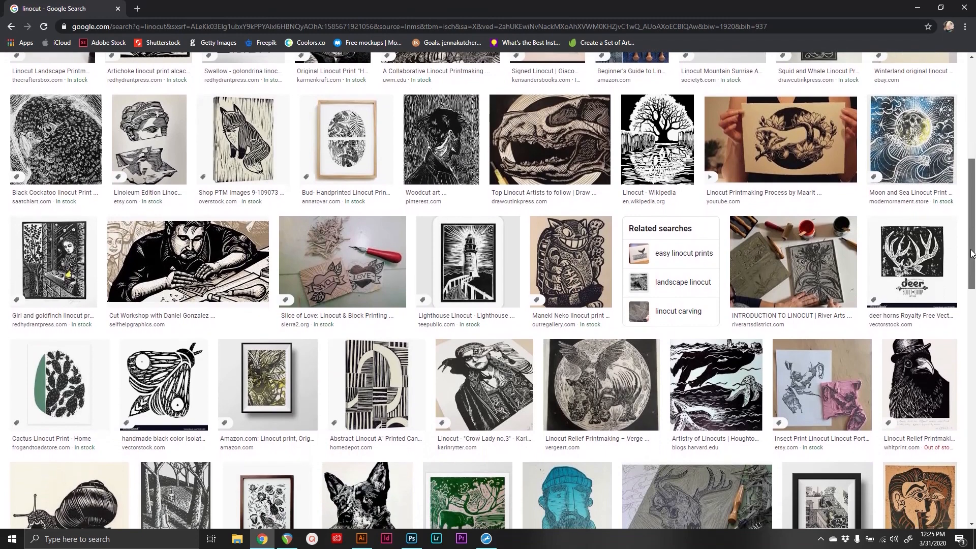
Examine the Slice of Love block-printing image among the linocut search results and switch to Adobe Illustrator.
{"action": "left_click", "coordinate": [365, 223]}
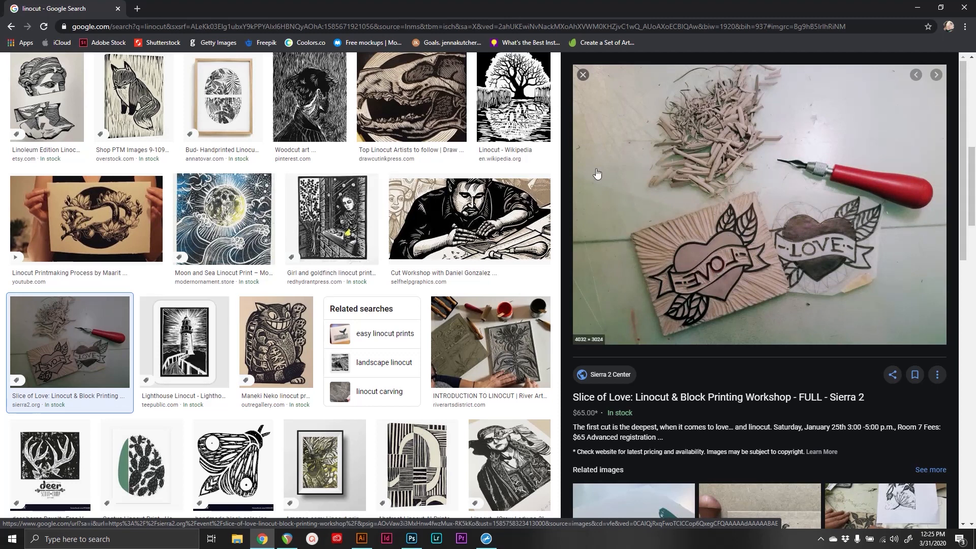
{"action": "scroll", "coordinate": [468, 214], "scroll_direction": "down", "scroll_amount": 1}
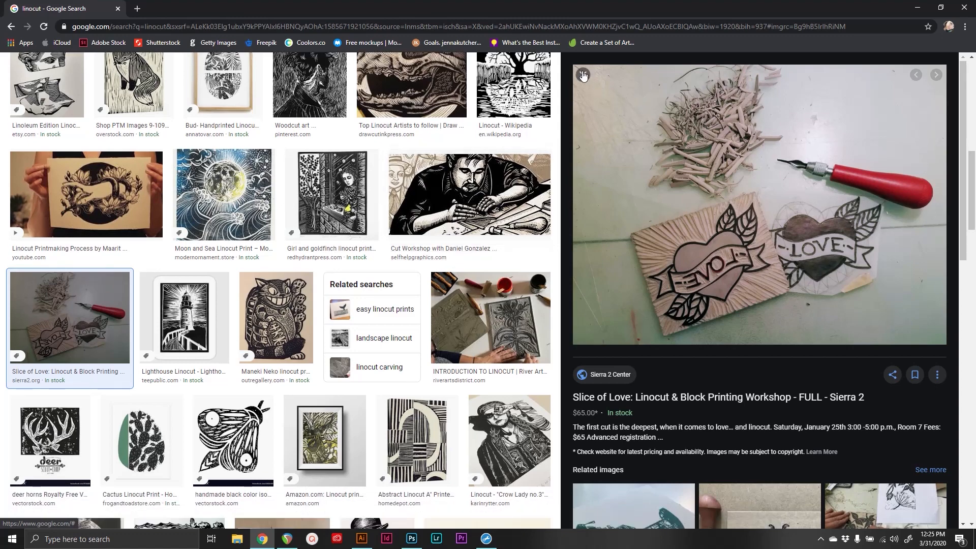
{"action": "left_click", "coordinate": [583, 75]}
{"action": "scroll", "coordinate": [975, 203], "scroll_direction": "down", "scroll_amount": 1}
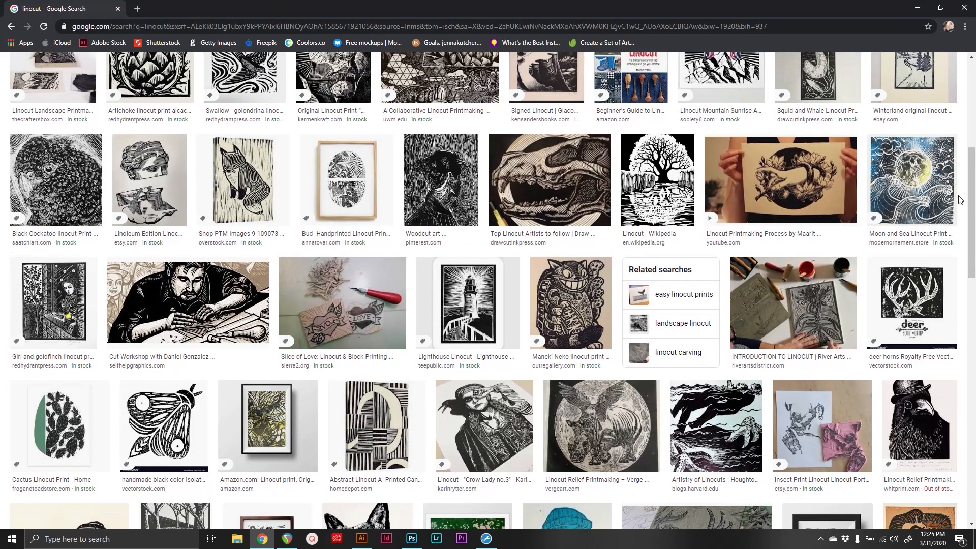
{"action": "left_click", "coordinate": [150, 77]}
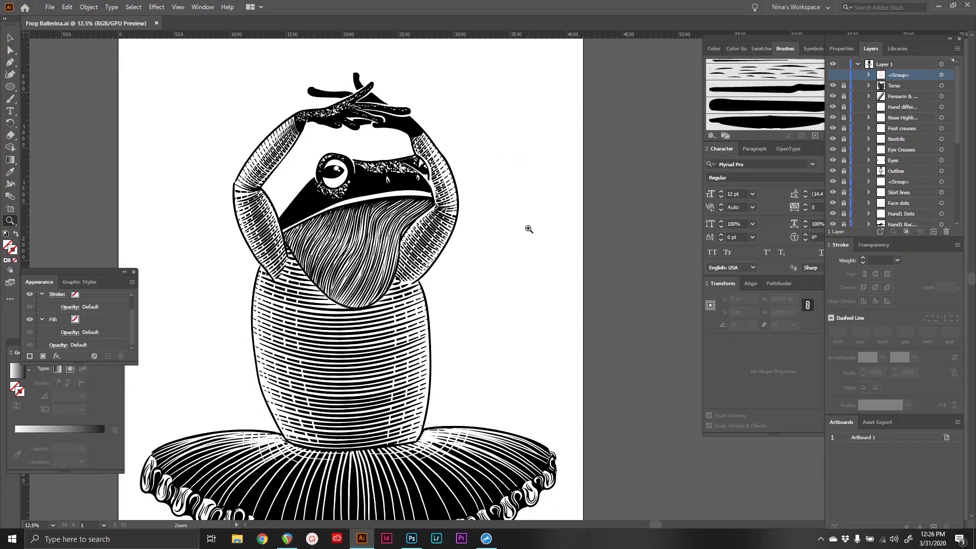
Add a second artboard beside the finished frog ballerina illustration.
{"action": "scroll", "coordinate": [528, 230], "scroll_direction": "right", "scroll_amount": 2}
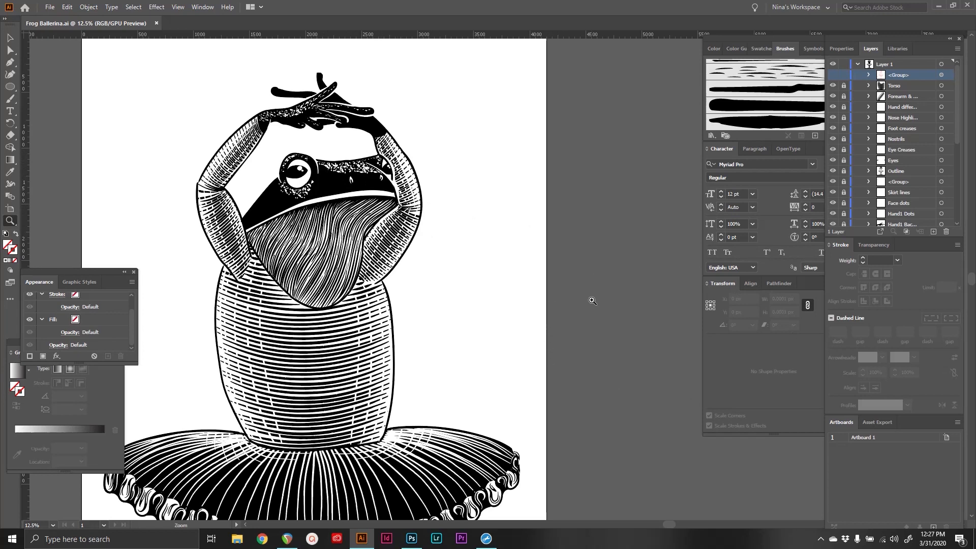
{"action": "left_click", "coordinate": [933, 527]}
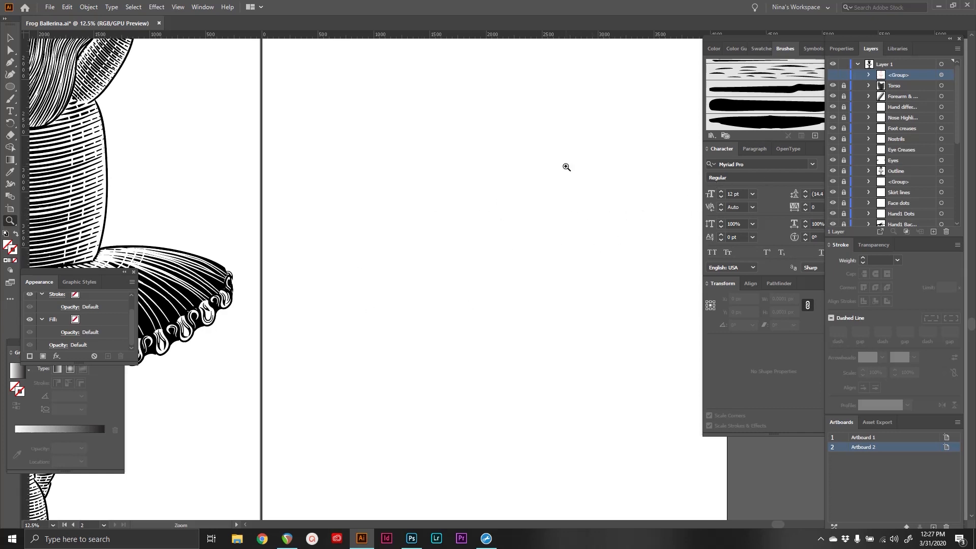
{"action": "scroll", "coordinate": [567, 167], "scroll_direction": "right", "scroll_amount": 7}
{"action": "scroll", "coordinate": [566, 166], "scroll_direction": "up", "scroll_amount": 15}
{"action": "scroll", "coordinate": [567, 167], "scroll_direction": "down", "scroll_amount": 5}
{"action": "key", "text": "ctrl+minus"}
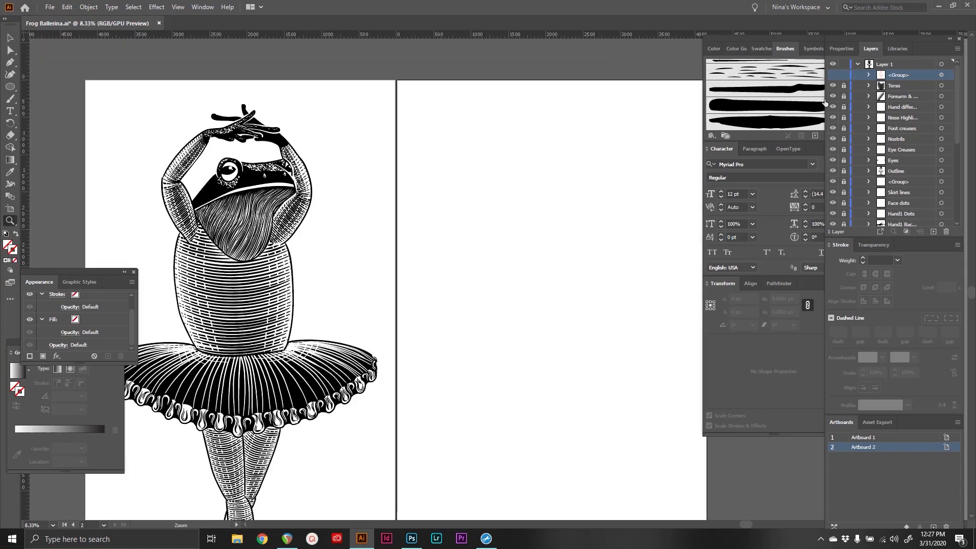
Show the hidden pink sketch group and place a copy of it centred on the second artboard.
{"action": "left_click", "coordinate": [834, 77]}
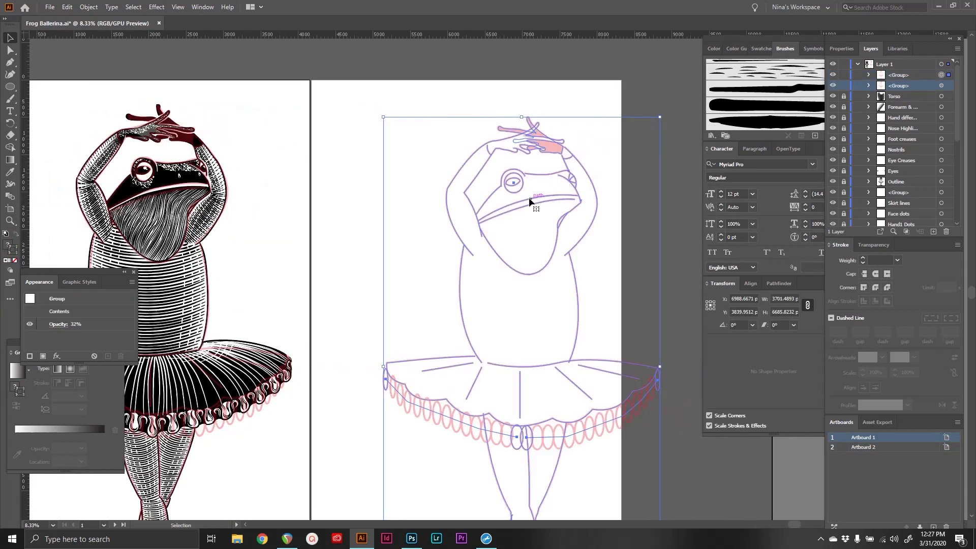
{"action": "left_click_drag", "start_coordinate": [530, 199], "coordinate": [460, 187]}
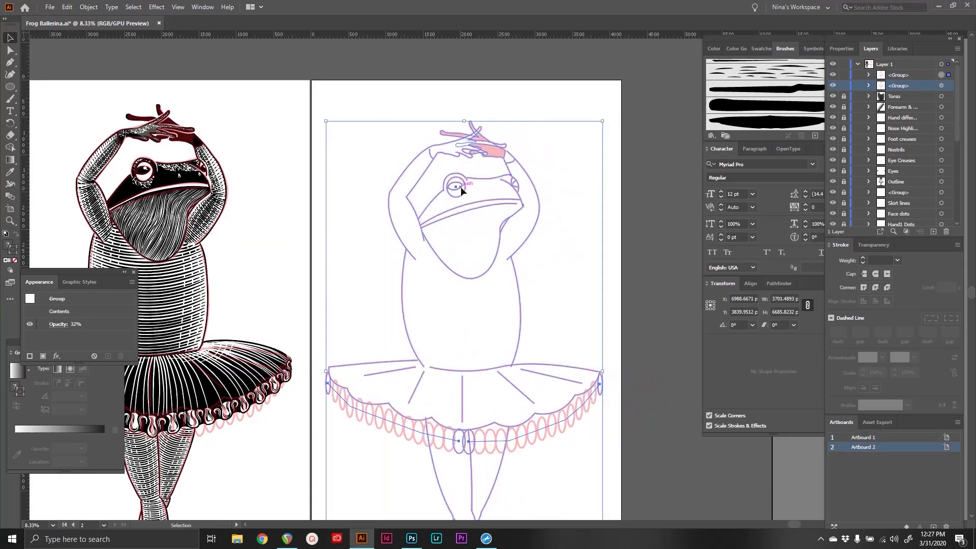
{"action": "scroll", "coordinate": [560, 186], "scroll_direction": "down", "scroll_amount": 3}
{"action": "scroll", "coordinate": [561, 187], "scroll_direction": "up", "scroll_amount": 2}
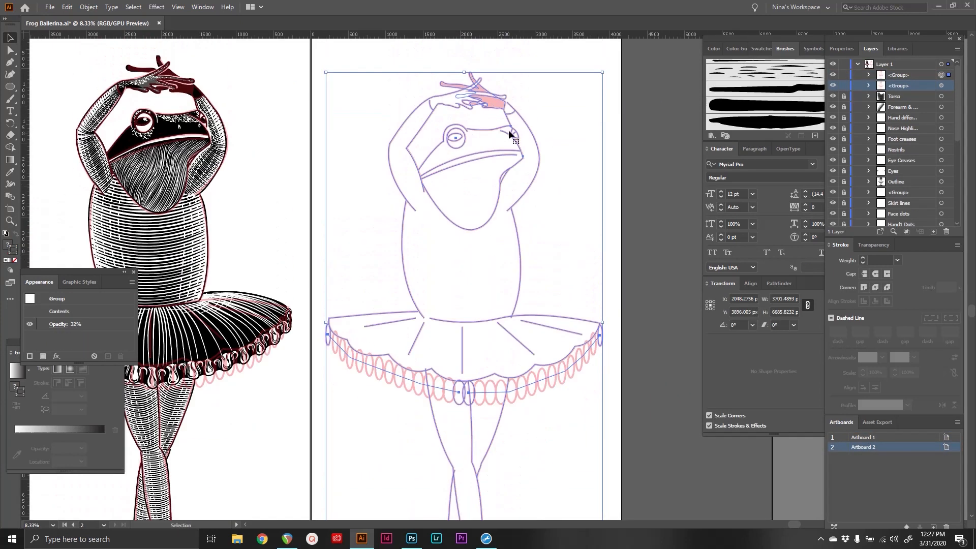
Compare the finished inked frog with the pink outline sketch on the neighbouring artboard, from hands to feet.
{"action": "scroll", "coordinate": [484, 126], "scroll_direction": "left", "scroll_amount": 8}
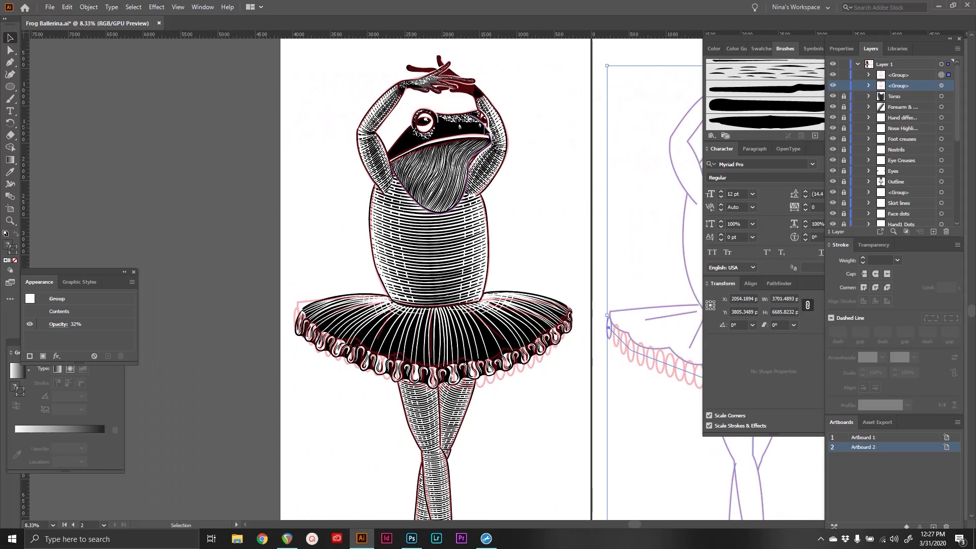
{"action": "scroll", "coordinate": [485, 129], "scroll_direction": "down", "scroll_amount": 2}
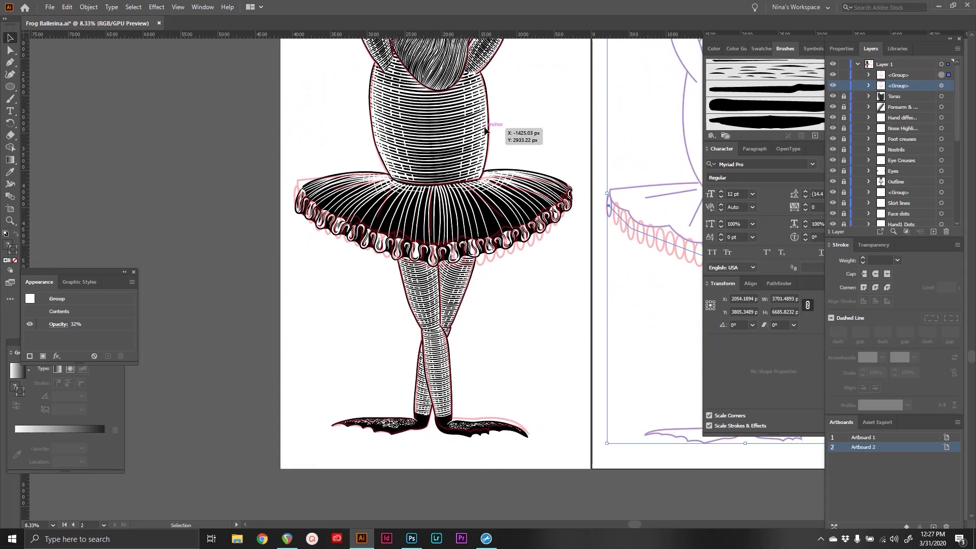
{"action": "scroll", "coordinate": [486, 131], "scroll_direction": "up", "scroll_amount": 4}
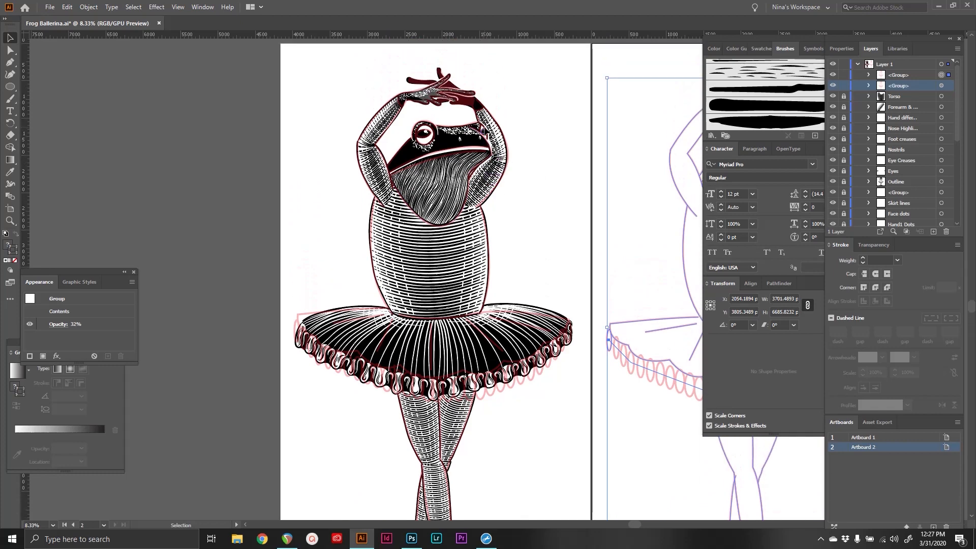
{"action": "scroll", "coordinate": [485, 131], "scroll_direction": "right", "scroll_amount": 8}
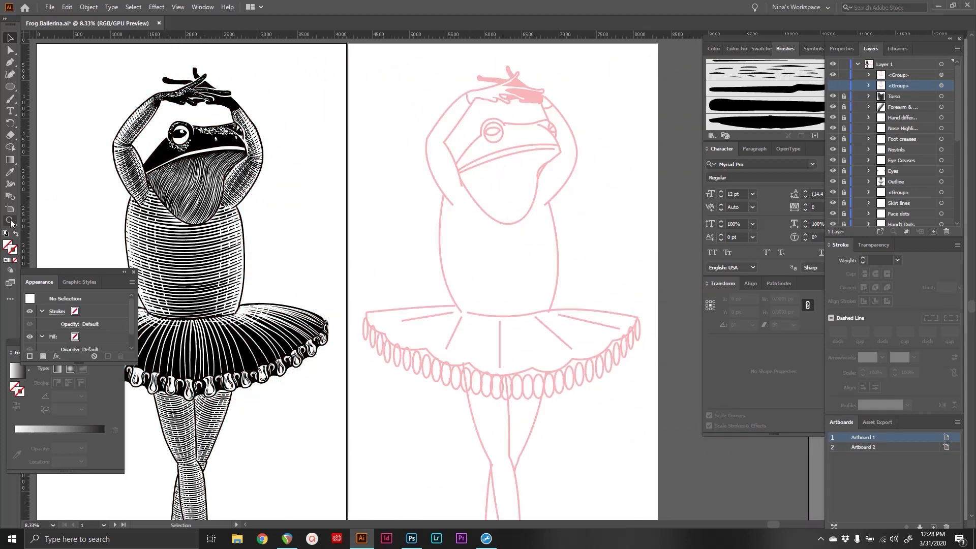
{"action": "left_click", "coordinate": [11, 222]}
{"action": "left_click", "coordinate": [535, 184]}
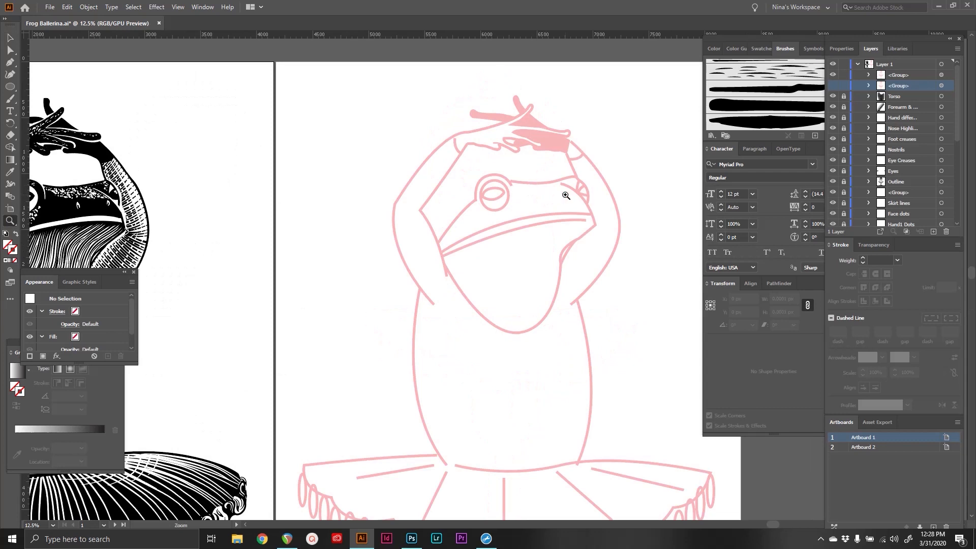
{"action": "scroll", "coordinate": [617, 222], "scroll_direction": "right", "scroll_amount": 3}
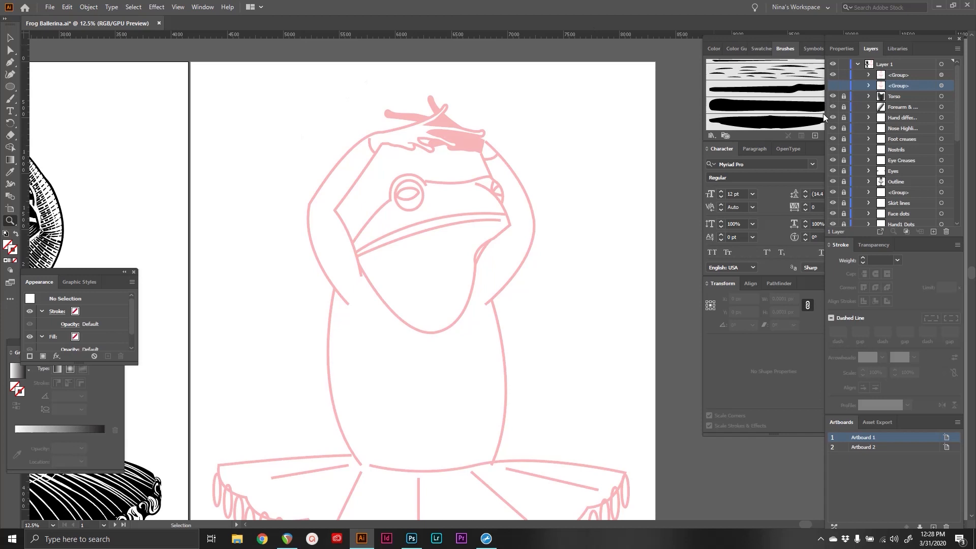
Enlarge the brushes list in width and height and look through its art brushes.
{"action": "left_click_drag", "start_coordinate": [827, 114], "coordinate": [846, 115]}
{"action": "left_click_drag", "start_coordinate": [767, 143], "coordinate": [764, 251]}
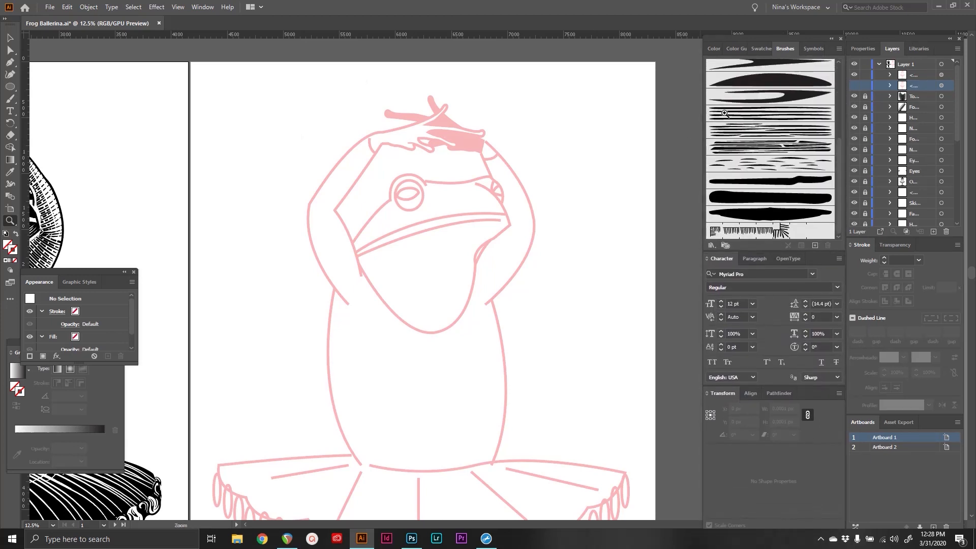
{"action": "left_click_drag", "start_coordinate": [839, 147], "coordinate": [841, 77]}
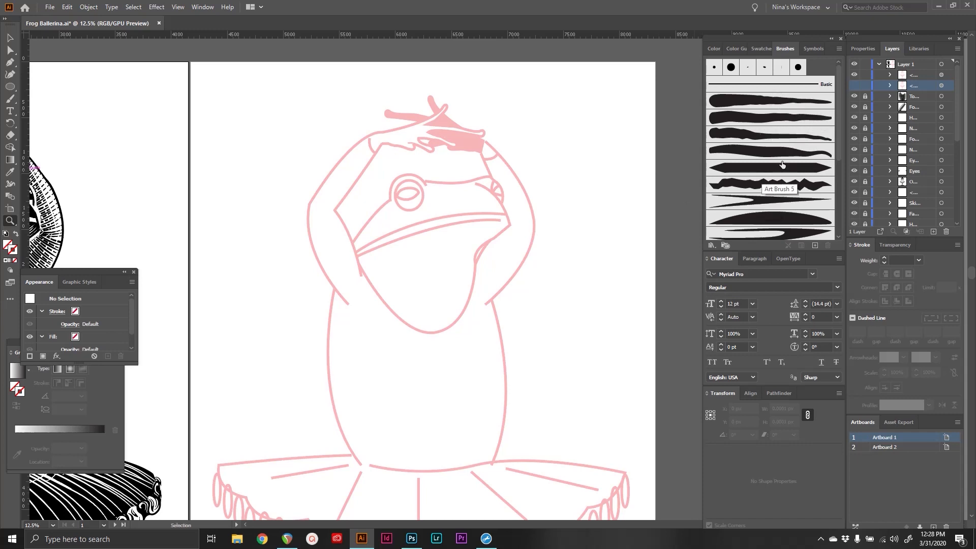
{"action": "scroll", "coordinate": [782, 166], "scroll_direction": "down", "scroll_amount": 5}
{"action": "scroll", "coordinate": [530, 232], "scroll_direction": "down", "scroll_amount": 1}
Try out Art Brush 1 with the Paintbrush tool by painting curved test strokes beside the frog's head.
{"action": "left_click", "coordinate": [480, 203]}
{"action": "left_click", "coordinate": [528, 211]}
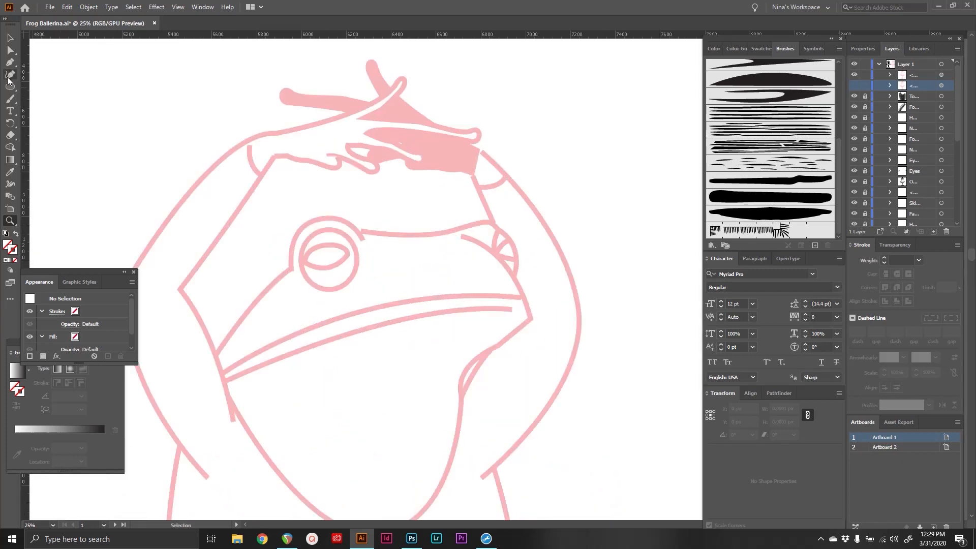
{"action": "left_click", "coordinate": [10, 102]}
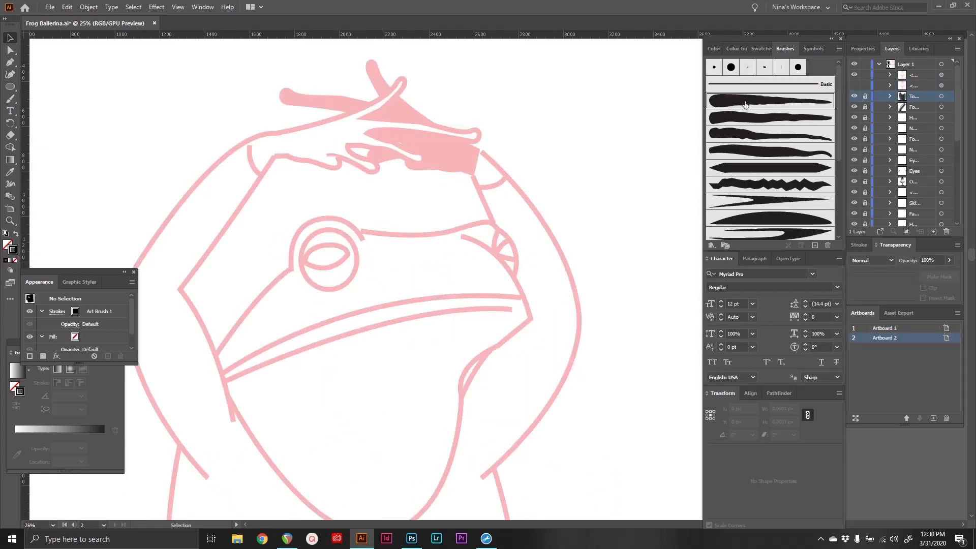
{"action": "key", "text": "b"}
{"action": "mouse_move", "coordinate": [548, 99]}
{"action": "left_mouse_down"}
{"action": "mouse_move", "coordinate": [580, 102]}
{"action": "mouse_move", "coordinate": [603, 188]}
{"action": "mouse_move", "coordinate": [646, 248]}
{"action": "left_mouse_up"}
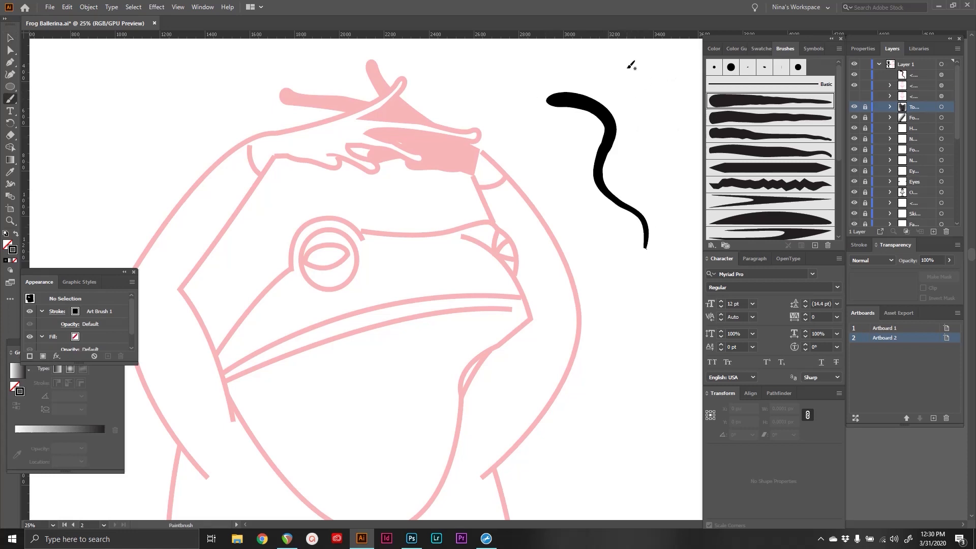
{"action": "left_click_drag", "start_coordinate": [649, 66], "coordinate": [665, 165]}
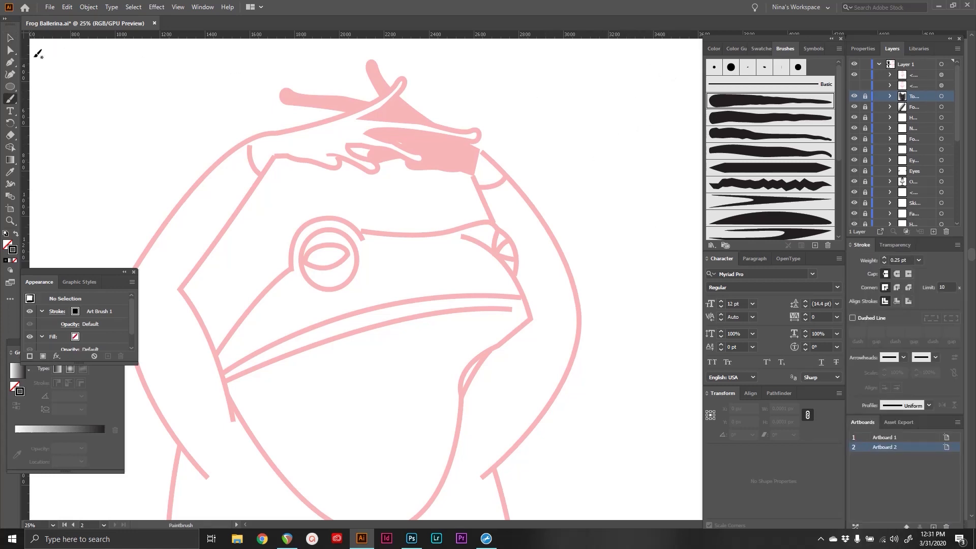
Set the Blob Brush size to respond to Pressure with a variation of 13 pt.
{"action": "left_click", "coordinate": [12, 102]}
{"action": "left_click", "coordinate": [56, 111]}
{"action": "left_click_drag", "start_coordinate": [607, 92], "coordinate": [607, 138]}
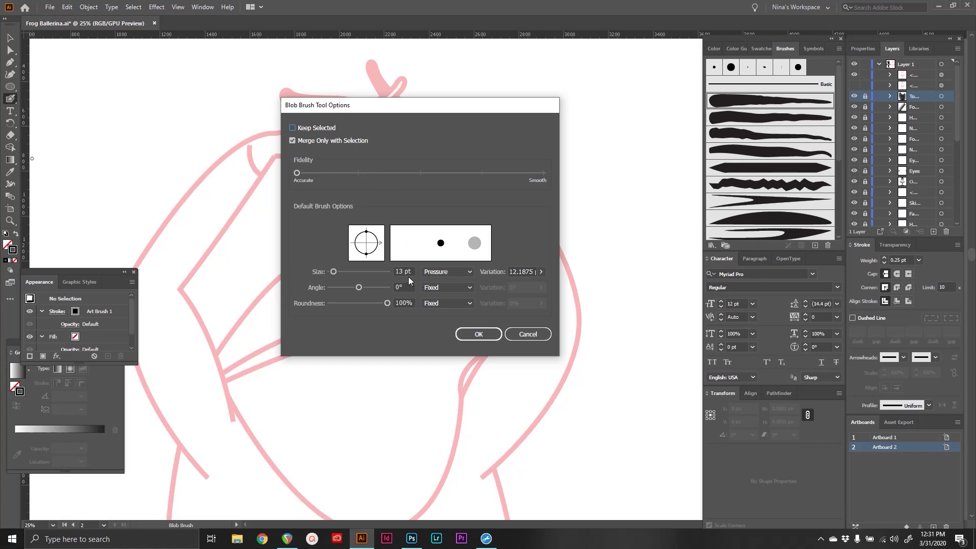
{"action": "left_click", "coordinate": [447, 272]}
{"action": "left_click", "coordinate": [454, 307]}
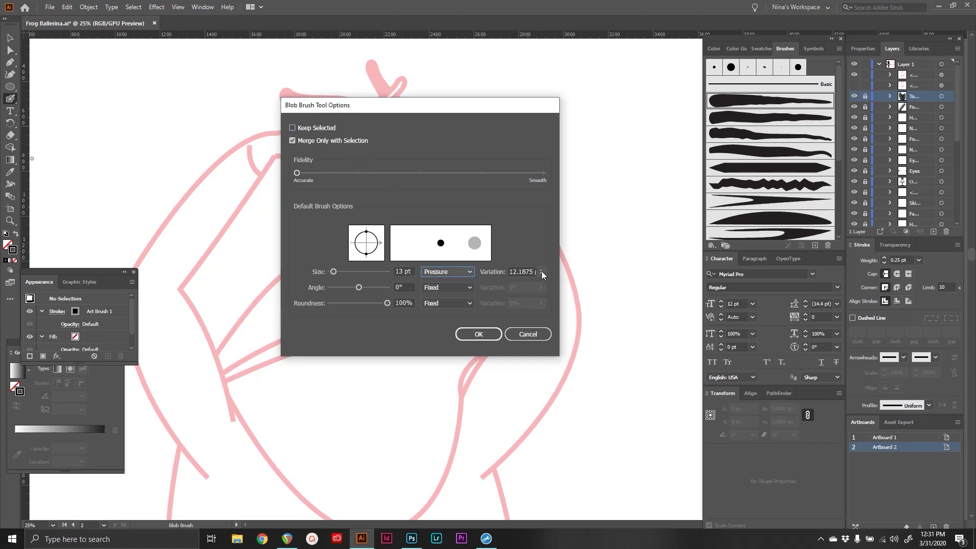
{"action": "left_click", "coordinate": [542, 272]}
{"action": "left_click_drag", "start_coordinate": [539, 285], "coordinate": [541, 282]}
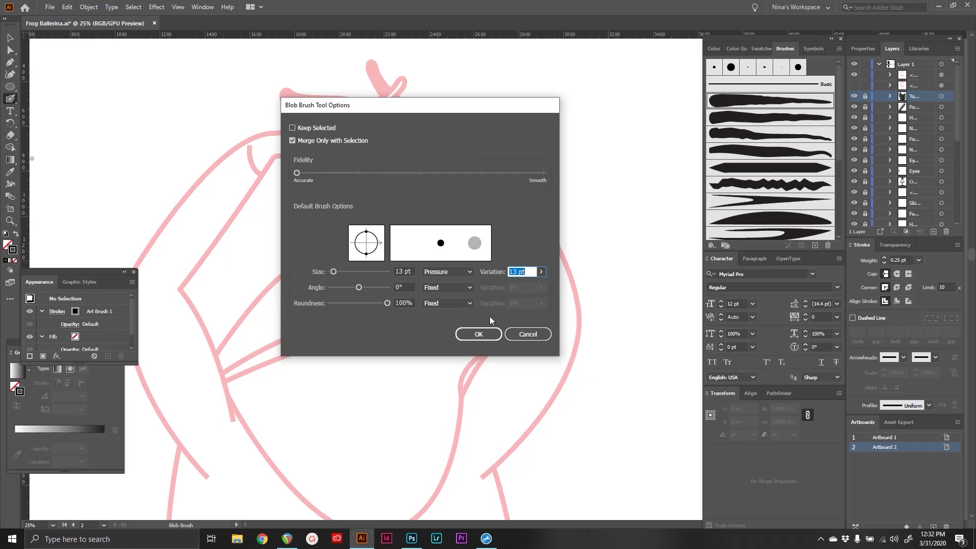
{"action": "left_click", "coordinate": [479, 335]}
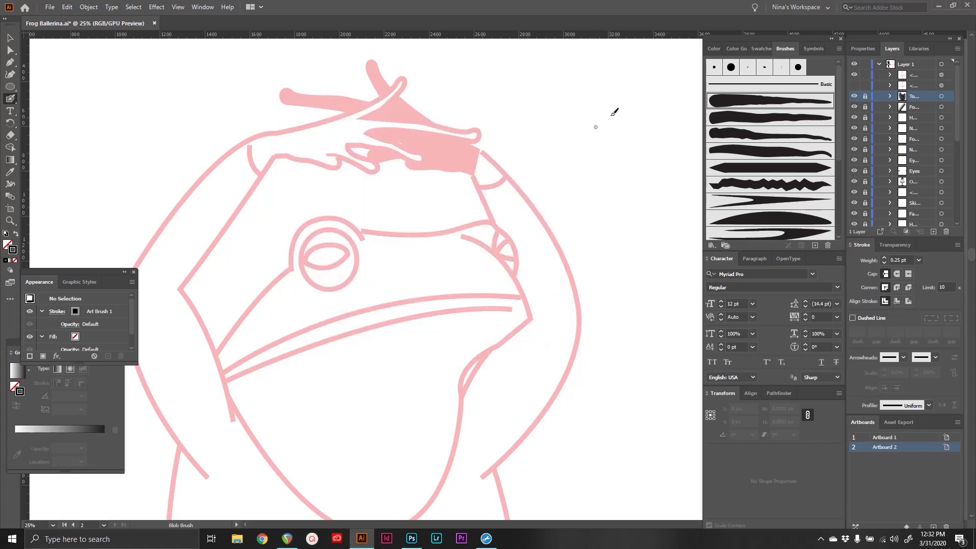
Paint a vertical tapered black stroke about 600 px long with the Blob Brush in the empty space beside the frog.
{"action": "left_click_drag", "start_coordinate": [605, 110], "coordinate": [600, 209]}
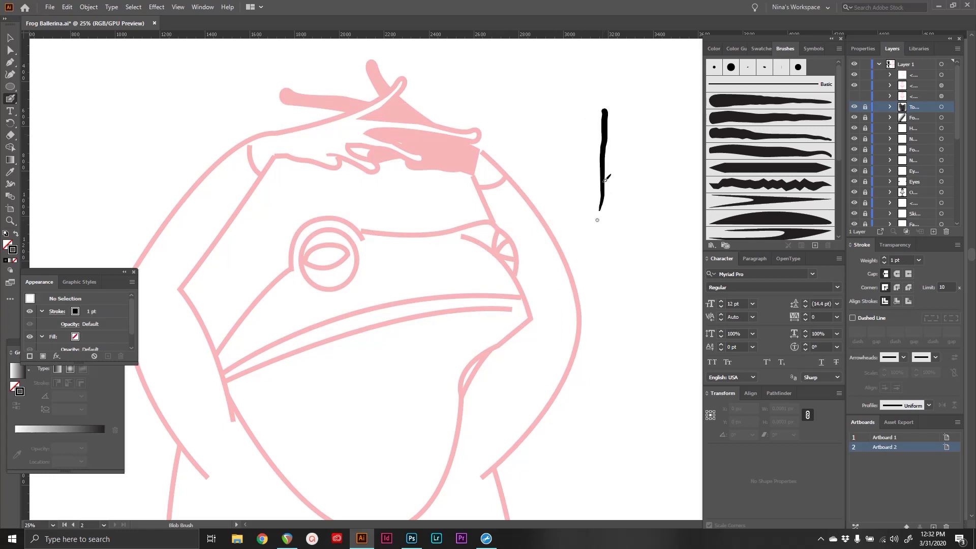
{"action": "key", "text": "ctrl+z"}
{"action": "left_click_drag", "start_coordinate": [600, 107], "coordinate": [604, 239]}
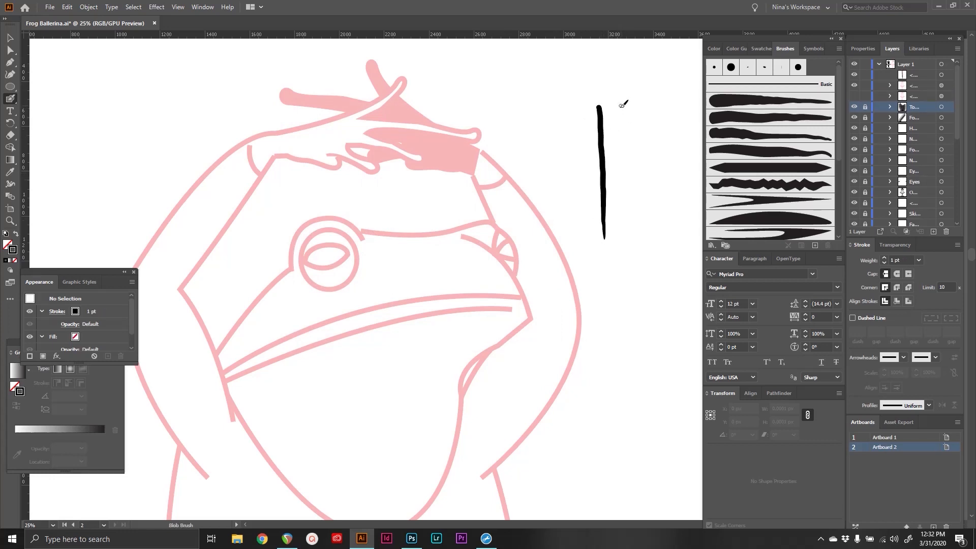
Try further tapered Blob Brush strokes on both sides of the long vertical stroke and remove them.
{"action": "left_click_drag", "start_coordinate": [631, 103], "coordinate": [639, 199]}
{"action": "key", "text": "ctrl+z"}
{"action": "left_click_drag", "start_coordinate": [630, 102], "coordinate": [642, 186]}
{"action": "key", "text": "ctrl+z"}
{"action": "left_click", "coordinate": [10, 99]}
{"action": "left_click_drag", "start_coordinate": [544, 99], "coordinate": [563, 186]}
{"action": "key", "text": "ctrl+z"}
{"action": "left_click_drag", "start_coordinate": [556, 115], "coordinate": [561, 197]}
{"action": "key", "text": "ctrl+z"}
{"action": "left_click_drag", "start_coordinate": [556, 120], "coordinate": [563, 170]}
{"action": "left_click_drag", "start_coordinate": [561, 122], "coordinate": [564, 148]}
{"action": "key", "text": "v"}
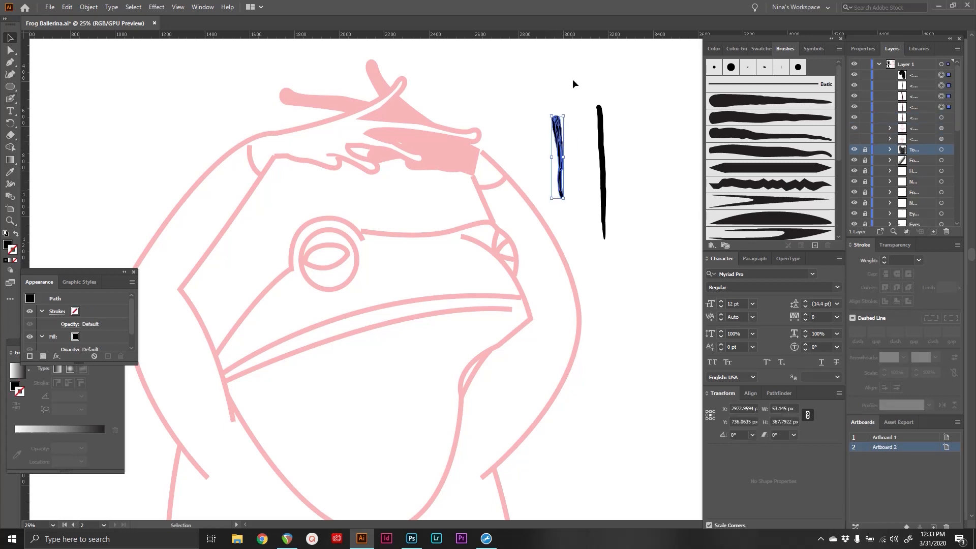
{"action": "key", "text": "Delete"}
Rotate the long vertical stroke to horizontal and level it against a horizontal ruler guide.
{"action": "left_click", "coordinate": [601, 118]}
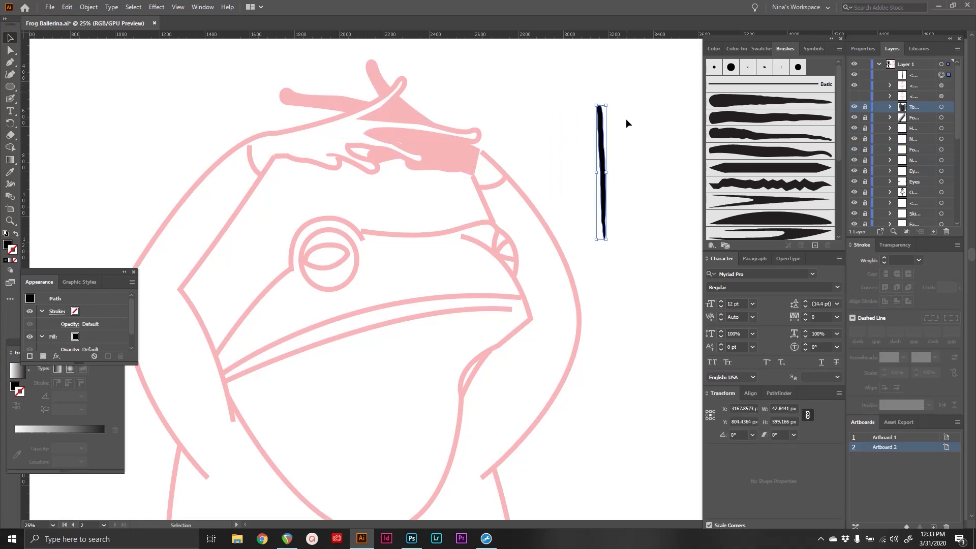
{"action": "mouse_move", "coordinate": [616, 102]}
{"action": "left_mouse_down"}
{"action": "mouse_move", "coordinate": [571, 115]}
{"action": "mouse_move", "coordinate": [530, 154]}
{"action": "left_mouse_up"}
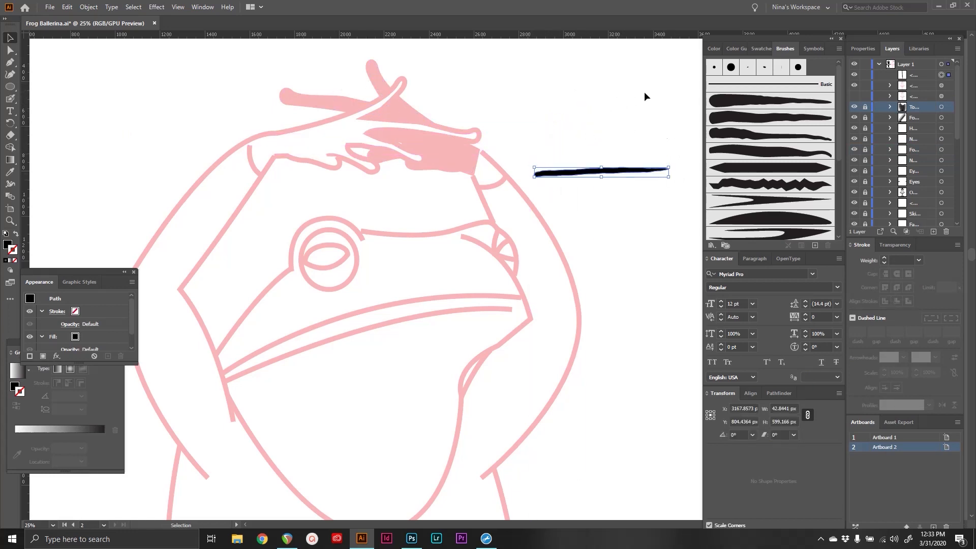
{"action": "left_click_drag", "start_coordinate": [635, 37], "coordinate": [632, 184]}
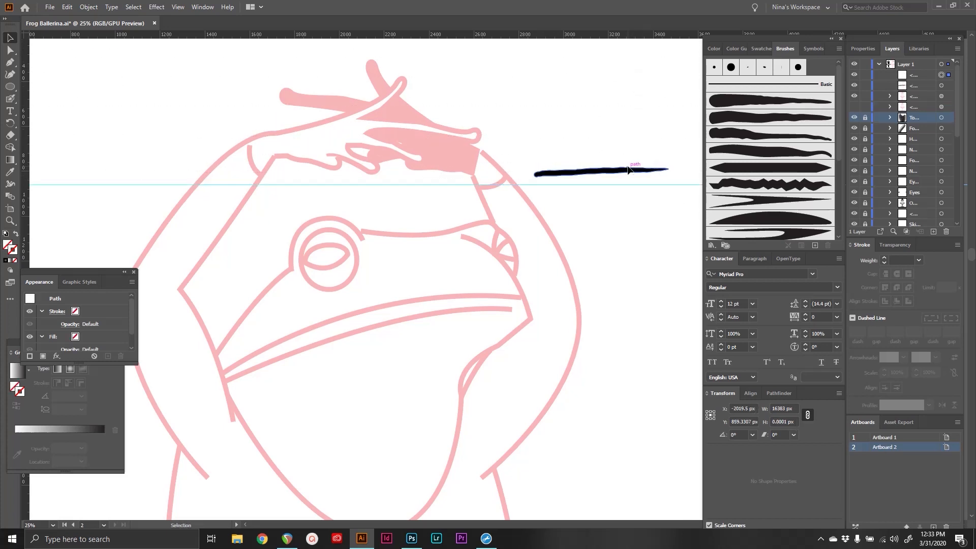
{"action": "left_click_drag", "start_coordinate": [674, 165], "coordinate": [640, 184]}
{"action": "left_click", "coordinate": [650, 224]}
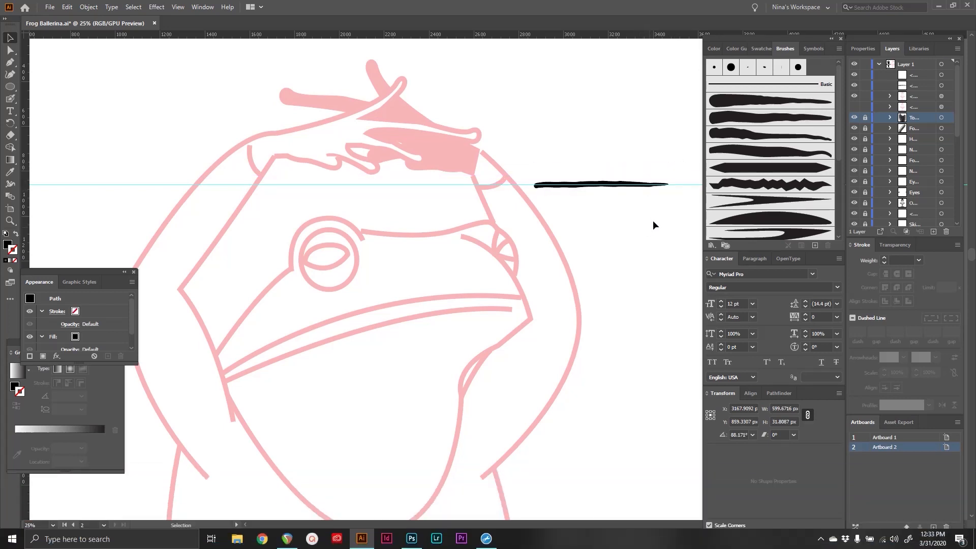
{"action": "left_click", "coordinate": [665, 182]}
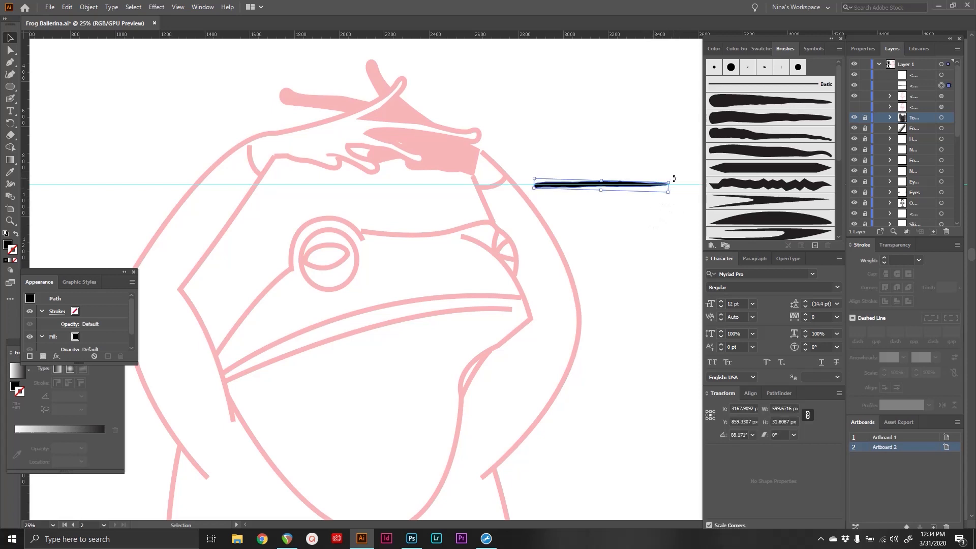
{"action": "left_click_drag", "start_coordinate": [678, 180], "coordinate": [646, 189]}
{"action": "left_click_drag", "start_coordinate": [768, 155], "coordinate": [778, 160]}
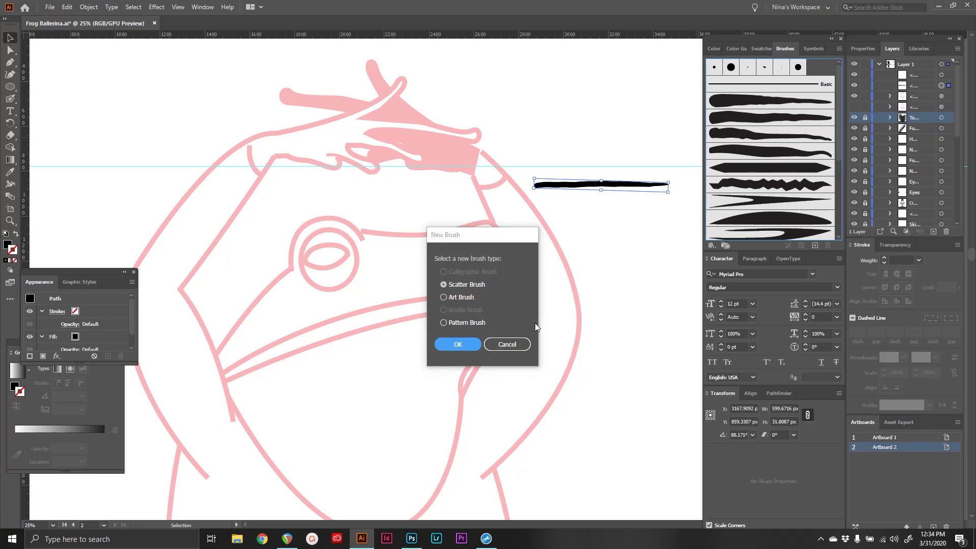
{"action": "left_click", "coordinate": [507, 344]}
{"action": "left_click", "coordinate": [203, 8]}
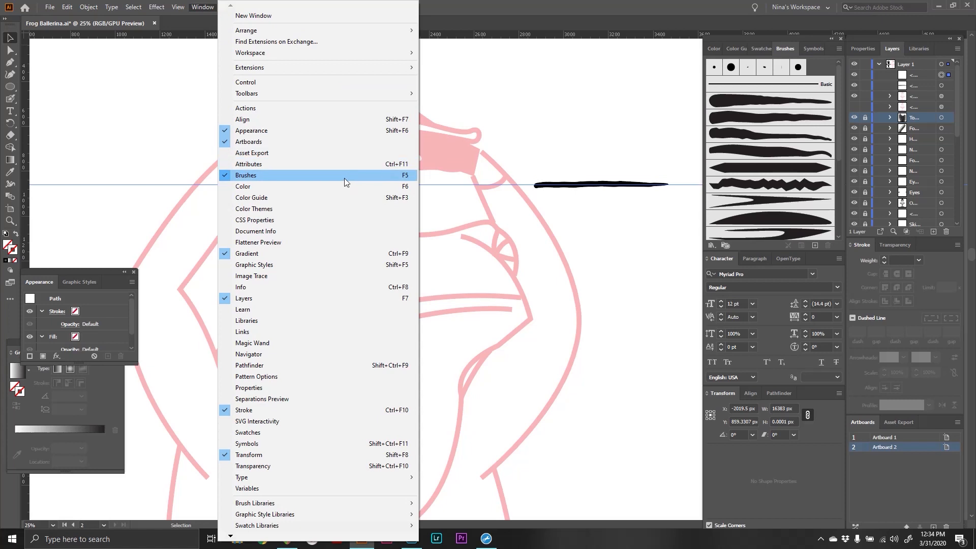
Create a new Art Brush from the horizontal tapered black stroke.
{"action": "left_click", "coordinate": [623, 179]}
{"action": "left_click_drag", "start_coordinate": [617, 183], "coordinate": [765, 158]}
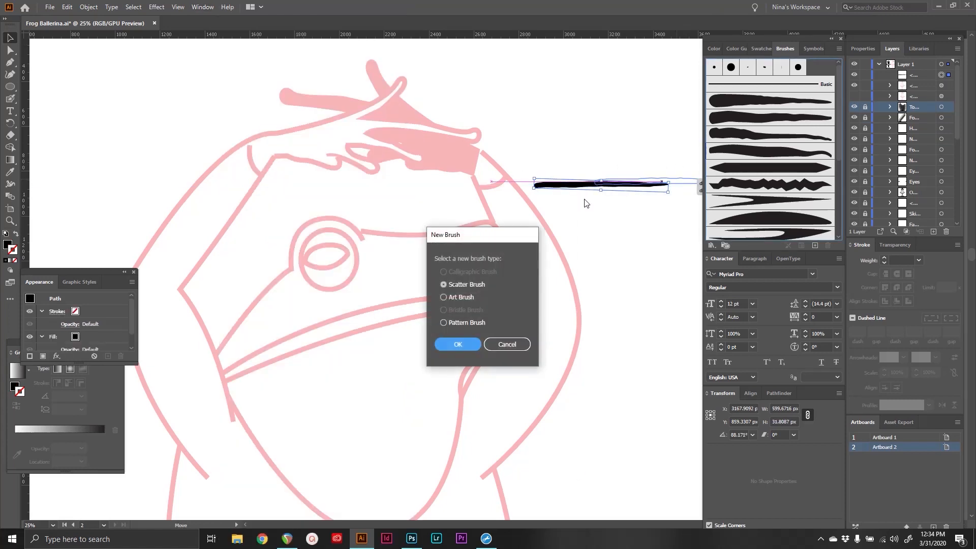
{"action": "left_click", "coordinate": [444, 298]}
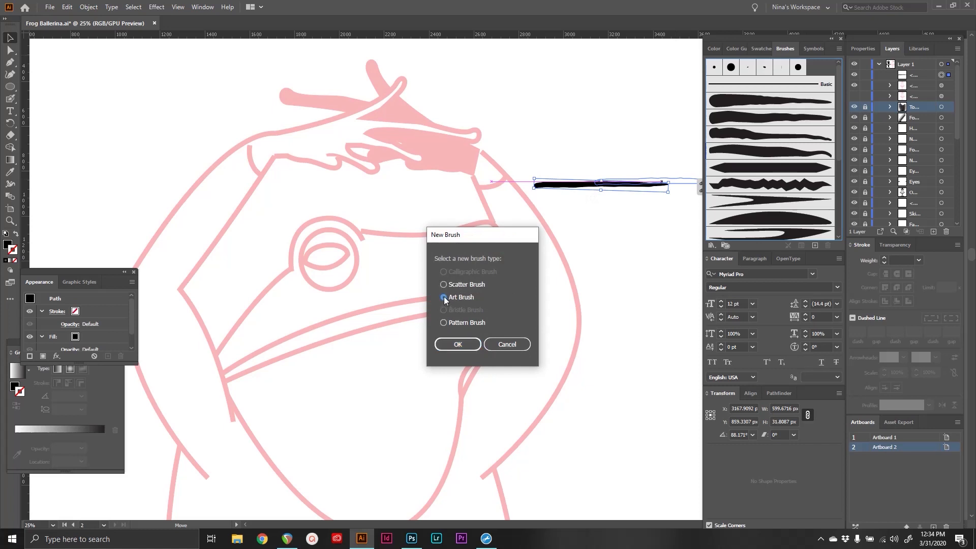
{"action": "left_click", "coordinate": [464, 345]}
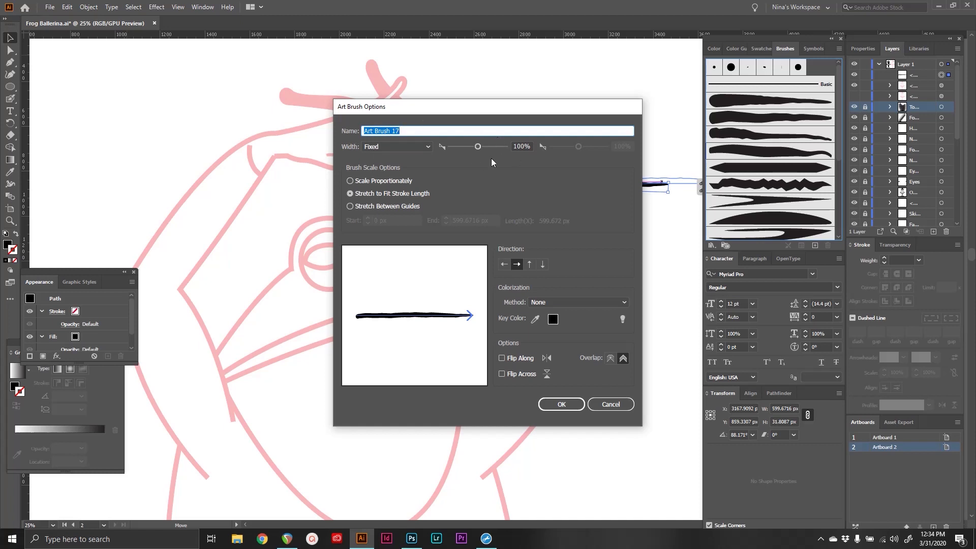
Make the art brush width respond to Pressure, with a minimum of 50% and a maximum of 150%.
{"action": "left_click", "coordinate": [426, 147]}
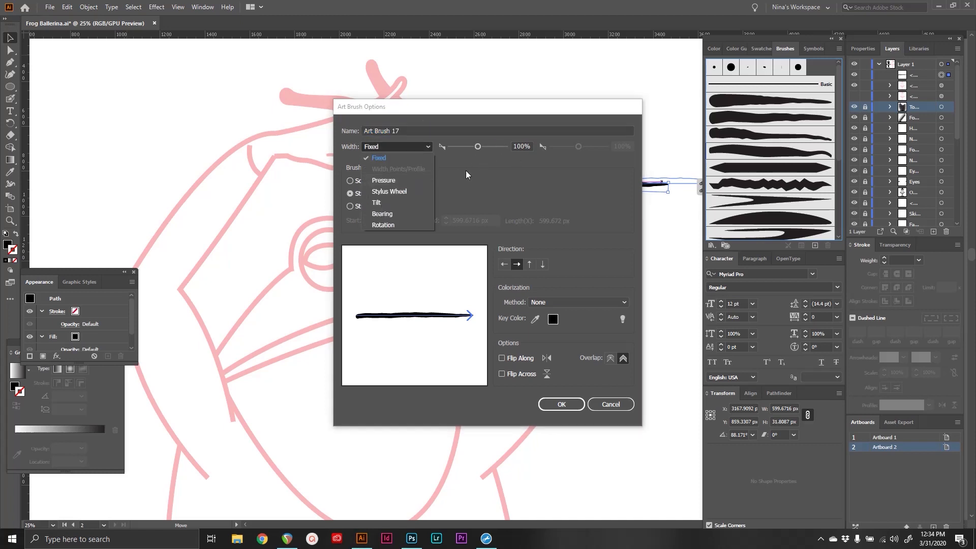
{"action": "left_click", "coordinate": [413, 179]}
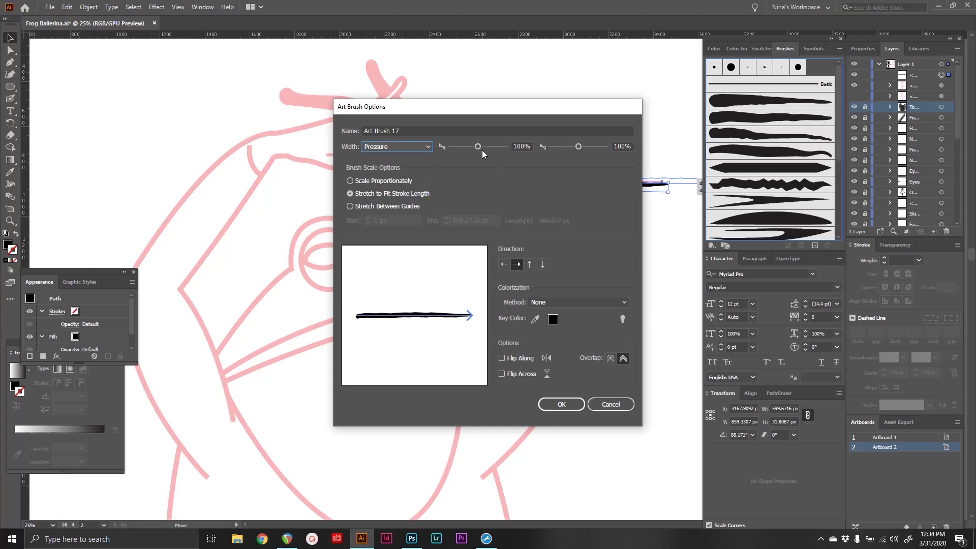
{"action": "left_click_drag", "start_coordinate": [478, 152], "coordinate": [459, 153]}
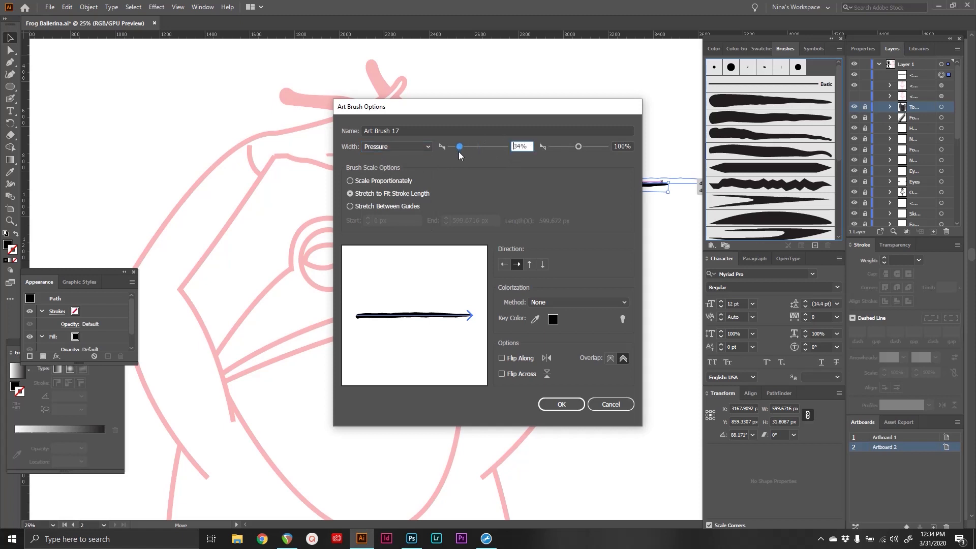
{"action": "left_click_drag", "start_coordinate": [462, 154], "coordinate": [464, 154]}
{"action": "mouse_move", "coordinate": [578, 147]}
{"action": "left_mouse_down"}
{"action": "mouse_move", "coordinate": [594, 152]}
{"action": "mouse_move", "coordinate": [587, 140]}
{"action": "left_mouse_up"}
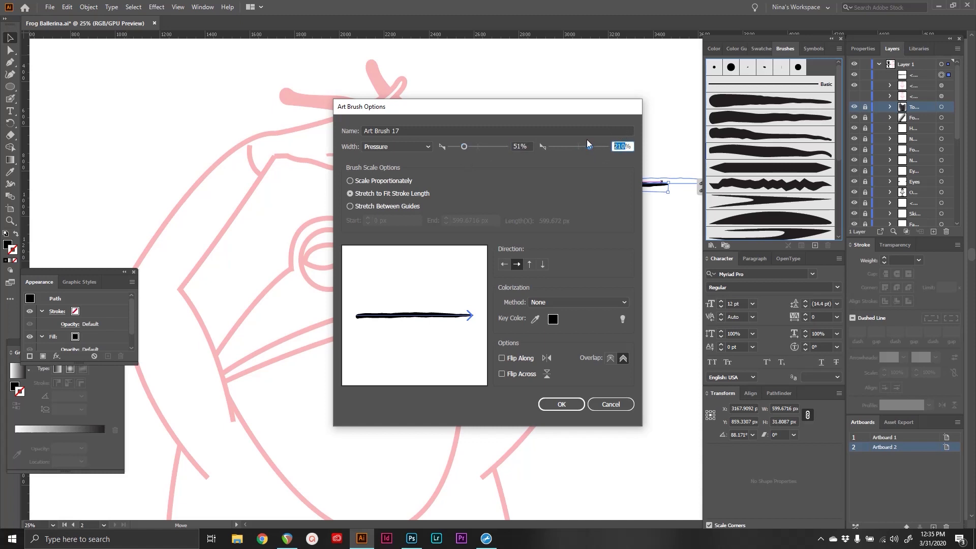
{"action": "type", "text": "150"}
{"action": "left_click_drag", "start_coordinate": [521, 146], "coordinate": [507, 147]}
{"action": "type", "text": "50"}
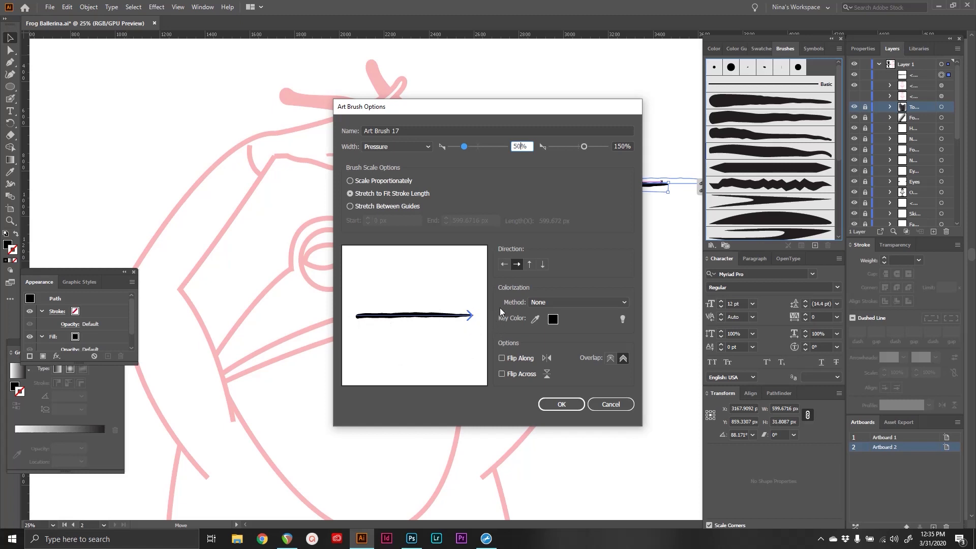
Save the art brush with the Hue Shift colorization method and delete the original tapered stroke from the canvas.
{"action": "left_click", "coordinate": [620, 305]}
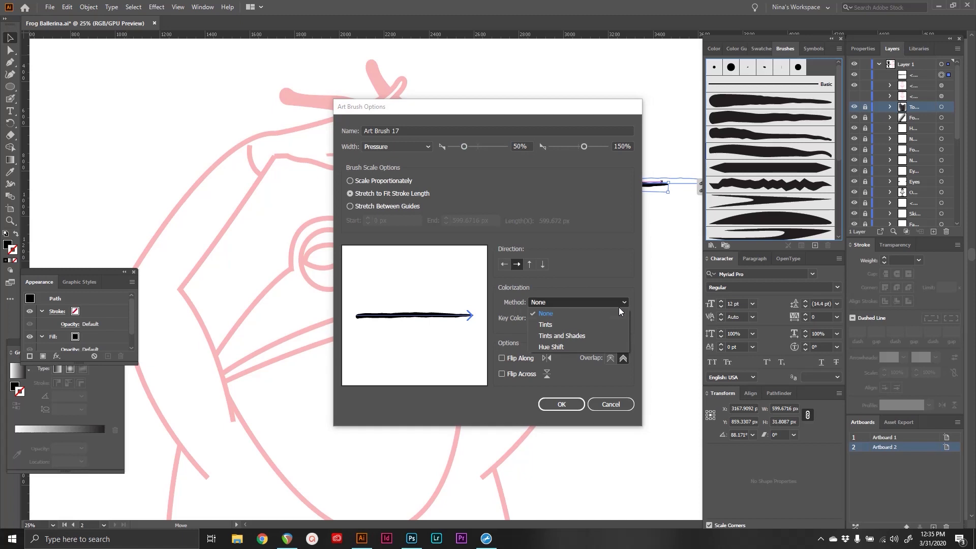
{"action": "left_click", "coordinate": [563, 347]}
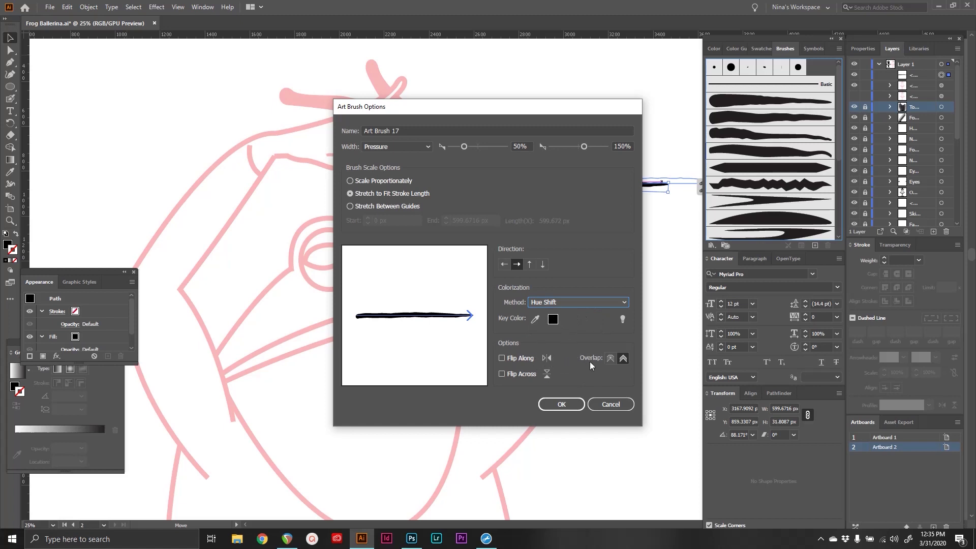
{"action": "left_click", "coordinate": [563, 404]}
{"action": "key", "text": "Delete"}
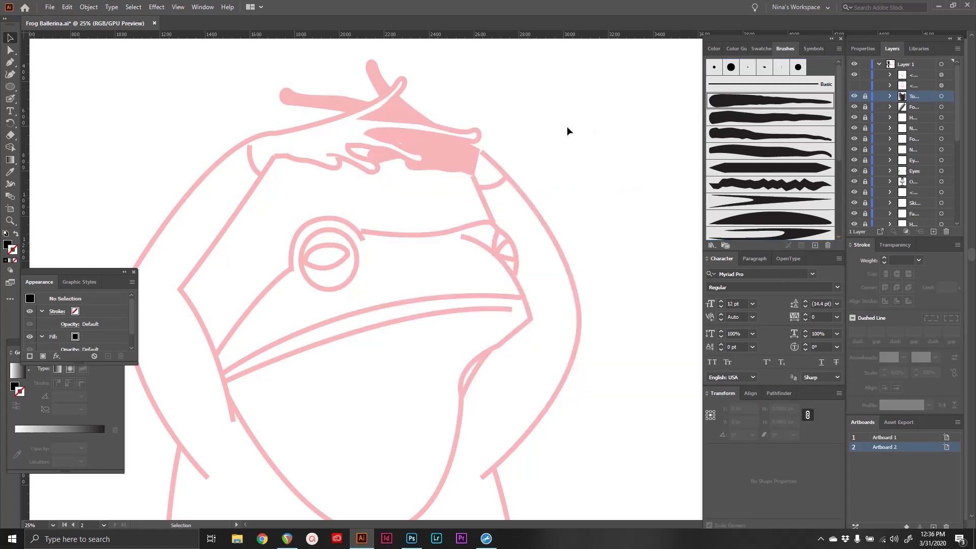
Ink the arm and wrist lines beside the frog's raised hand with black 1 pt strokes of the new brush.
{"action": "key", "text": "shift+b"}
{"action": "mouse_move", "coordinate": [478, 151]}
{"action": "left_mouse_down"}
{"action": "mouse_move", "coordinate": [541, 211]}
{"action": "mouse_move", "coordinate": [577, 281]}
{"action": "left_mouse_up"}
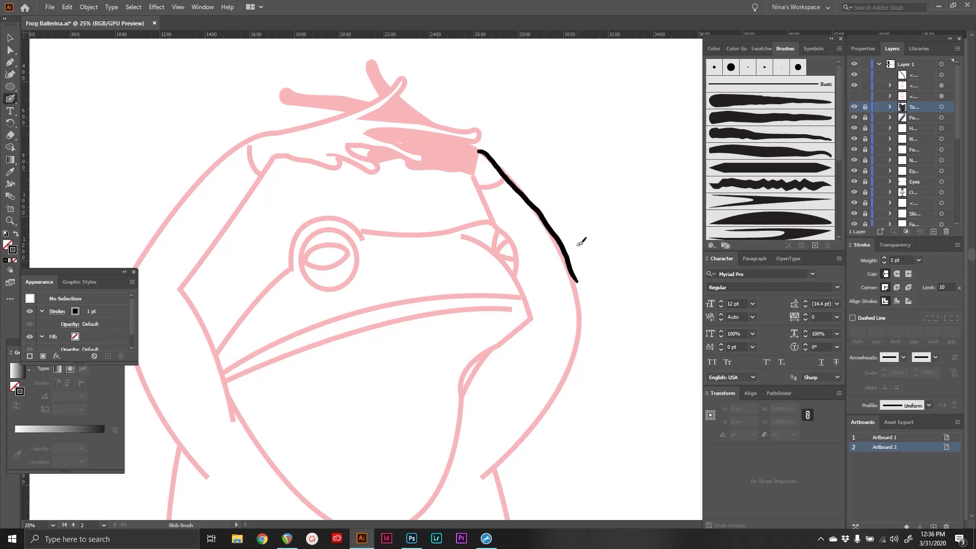
{"action": "key", "text": "ctrl+z"}
{"action": "mouse_move", "coordinate": [473, 174]}
{"action": "left_mouse_down"}
{"action": "mouse_move", "coordinate": [493, 223]}
{"action": "mouse_move", "coordinate": [491, 186]}
{"action": "mouse_move", "coordinate": [508, 176]}
{"action": "left_mouse_up"}
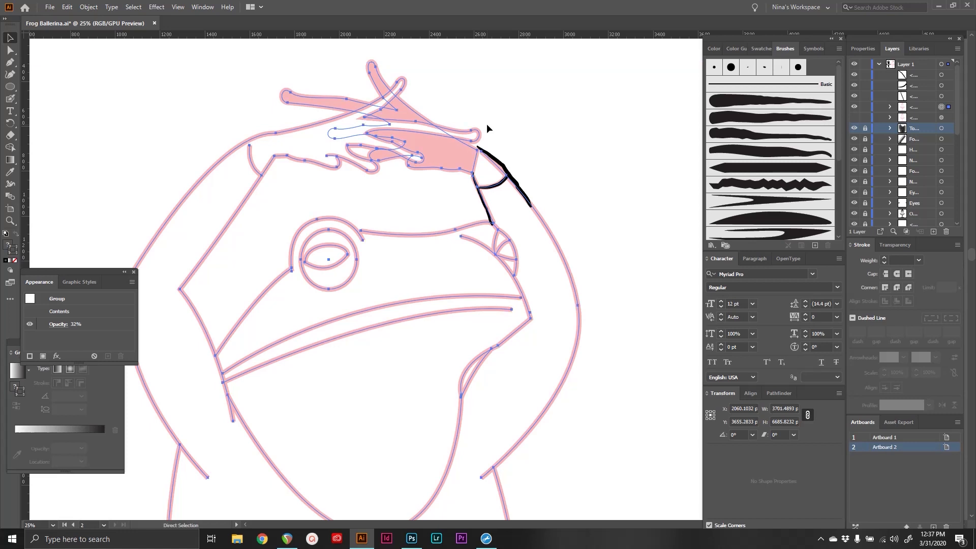
Lock the pink sketch group and trace the frog's hands, head, body and tutu outlines with black brush strokes.
{"action": "key", "text": "ctrl+2"}
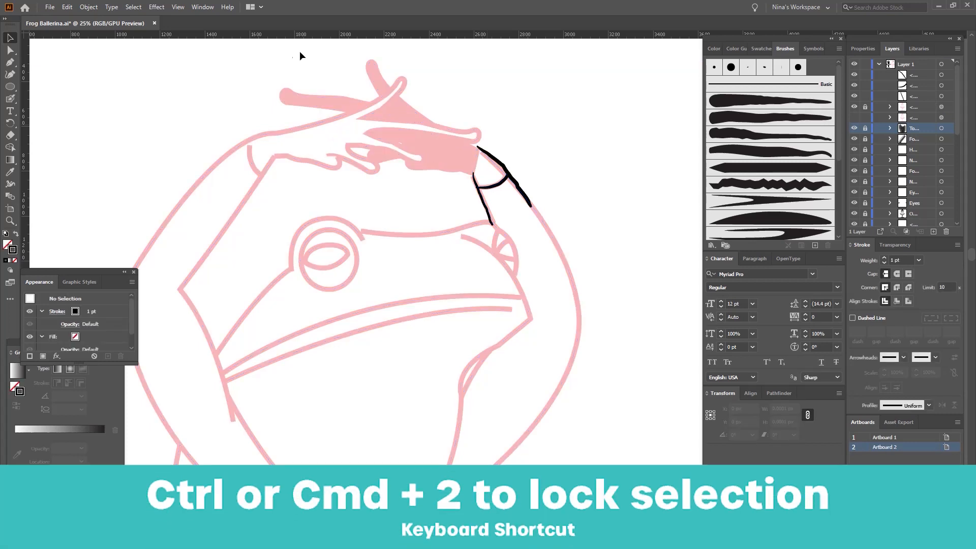
{"action": "left_click_drag", "start_coordinate": [370, 94], "coordinate": [416, 102]}
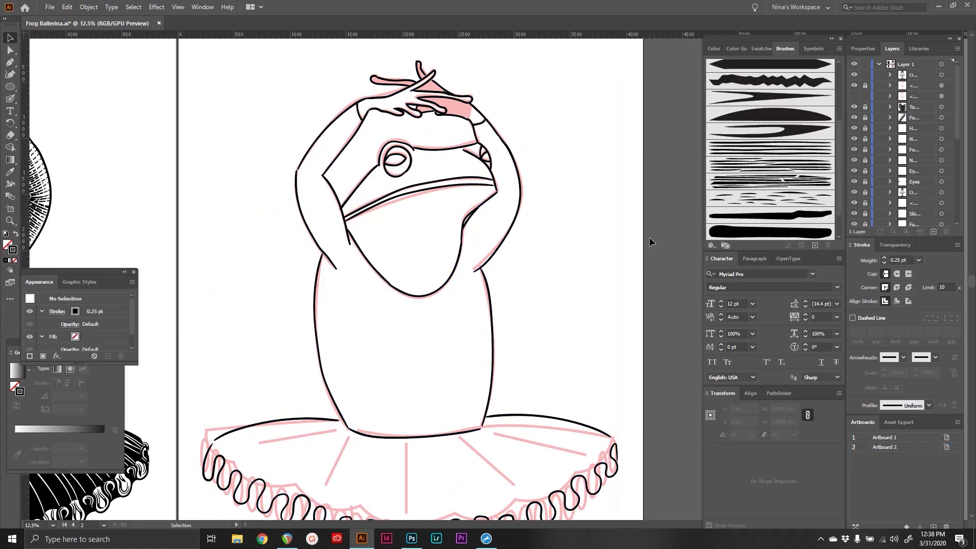
Lock the group of black inked outlines and hide the pink sketch.
{"action": "key", "text": "a"}
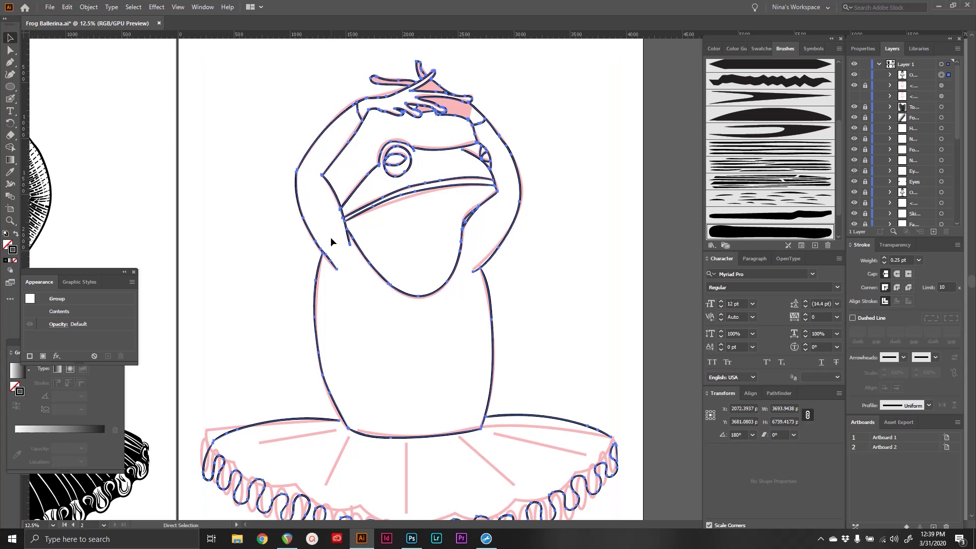
{"action": "key", "text": "ctrl+2"}
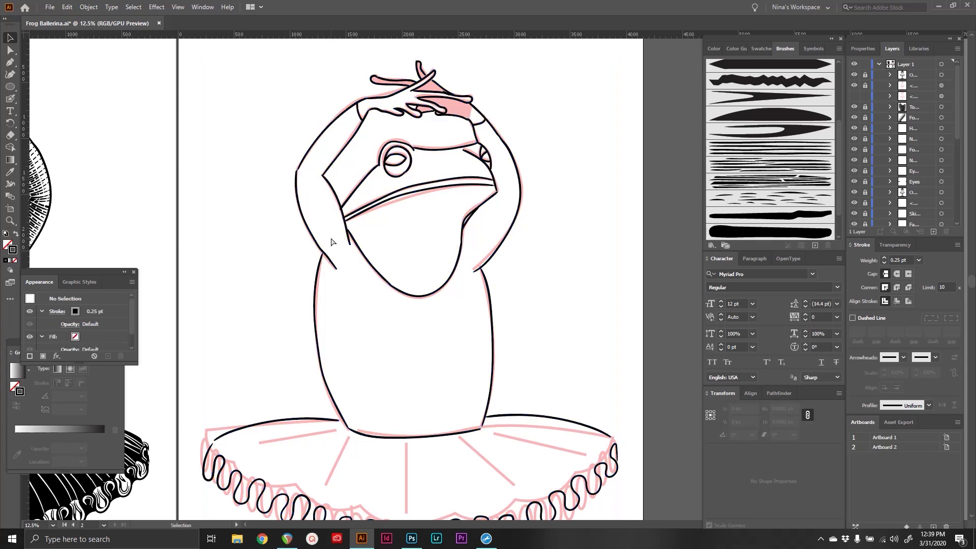
{"action": "left_click", "coordinate": [855, 86]}
Draw a closed almond-shaped pupil with the Pen tool along the inked lines inside the frog's larger eye.
{"action": "scroll", "coordinate": [573, 202], "scroll_direction": "down", "scroll_amount": 5}
{"action": "scroll", "coordinate": [573, 203], "scroll_direction": "up", "scroll_amount": 7}
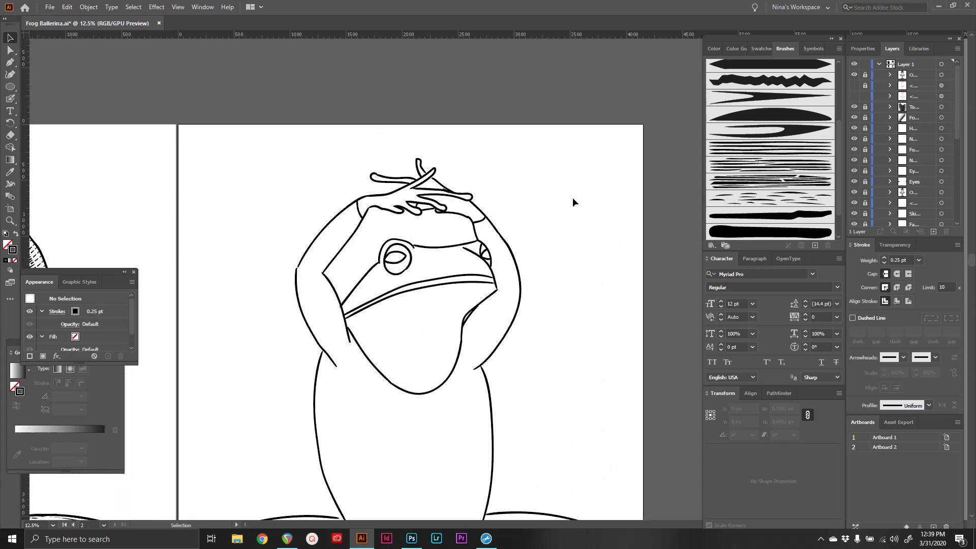
{"action": "key", "text": "z"}
{"action": "left_click", "coordinate": [441, 270]}
{"action": "left_click", "coordinate": [527, 271]}
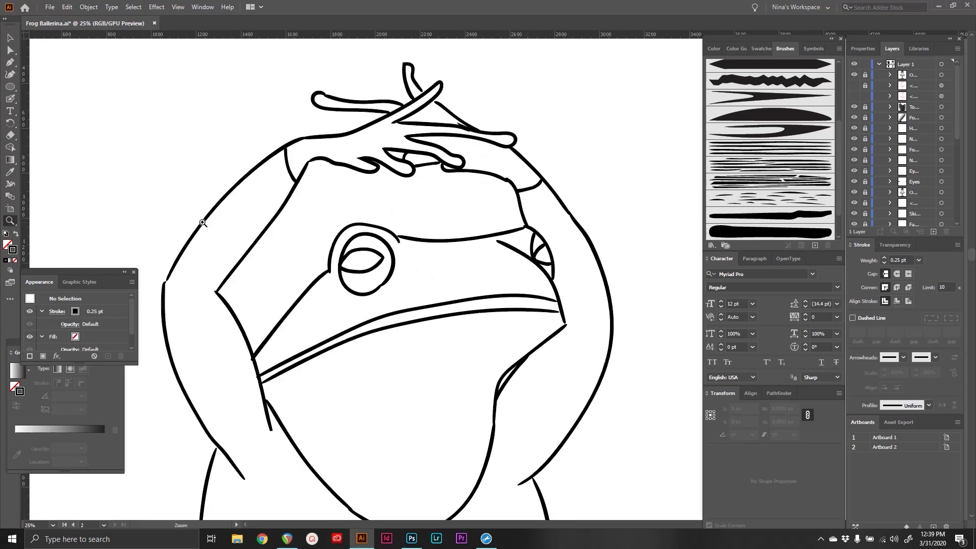
{"action": "left_click", "coordinate": [12, 64]}
{"action": "left_click", "coordinate": [339, 268]}
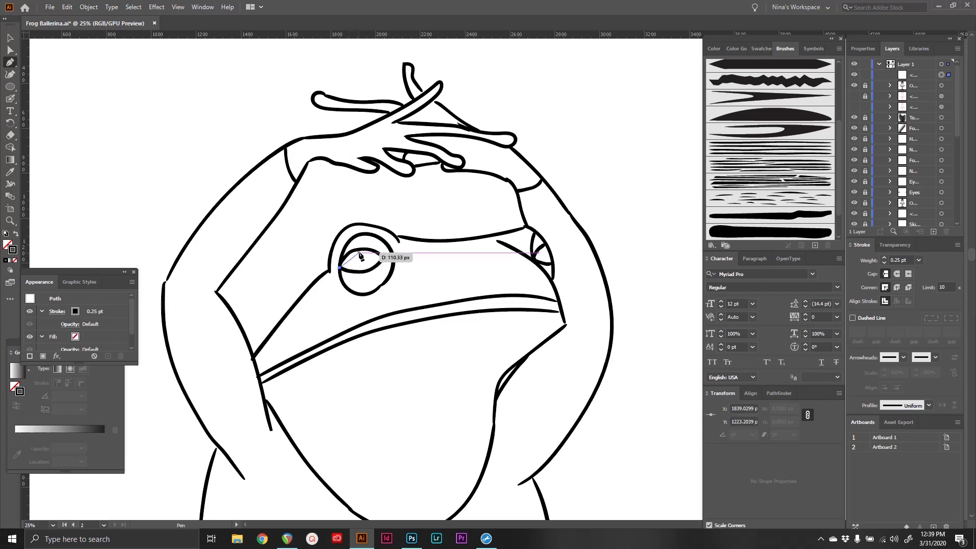
{"action": "left_click_drag", "start_coordinate": [362, 249], "coordinate": [376, 248]}
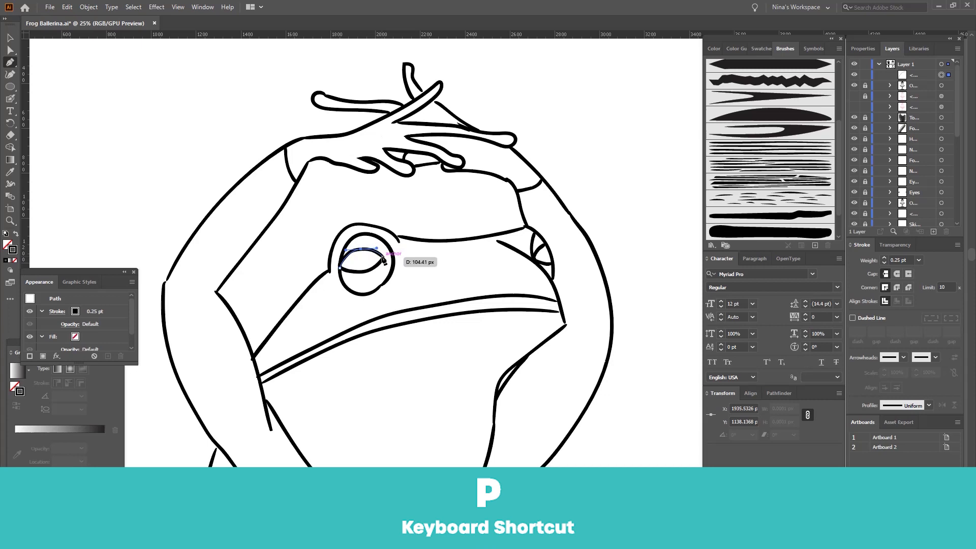
{"action": "left_click", "coordinate": [386, 261]}
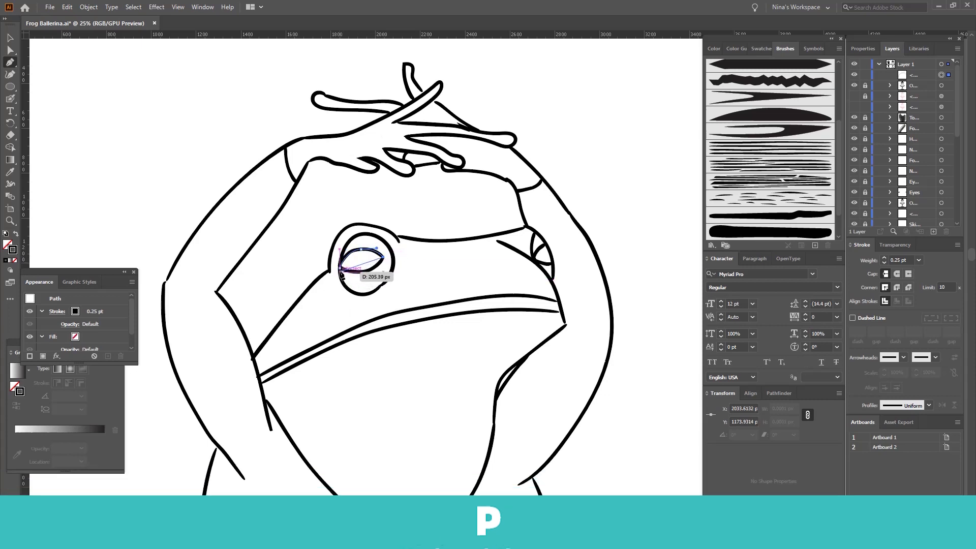
{"action": "left_click_drag", "start_coordinate": [340, 268], "coordinate": [306, 257]}
Swap the pupil's stroke and fill to make it solid black without an outline, and deselect it.
{"action": "left_click", "coordinate": [17, 235]}
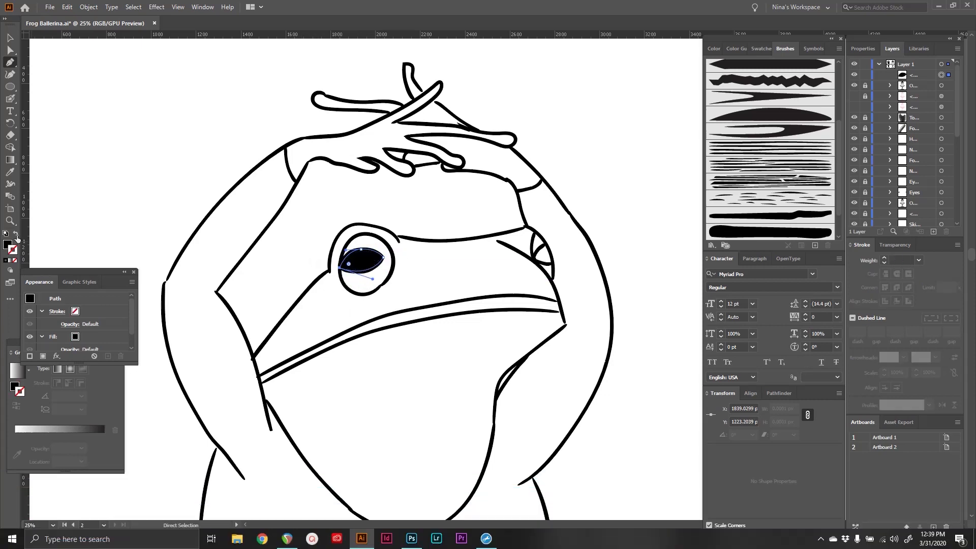
{"action": "left_click", "coordinate": [7, 248]}
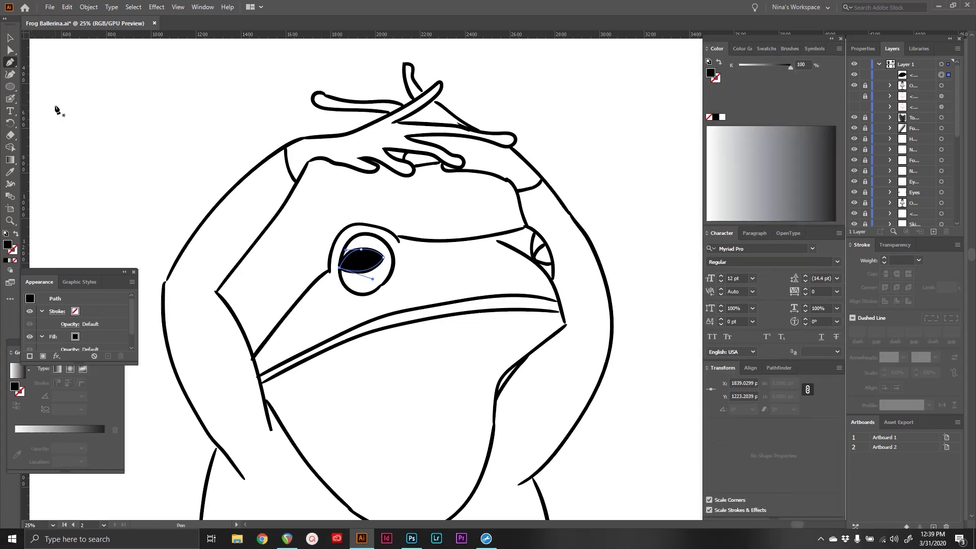
{"action": "left_click", "coordinate": [11, 39]}
{"action": "left_click", "coordinate": [38, 63]}
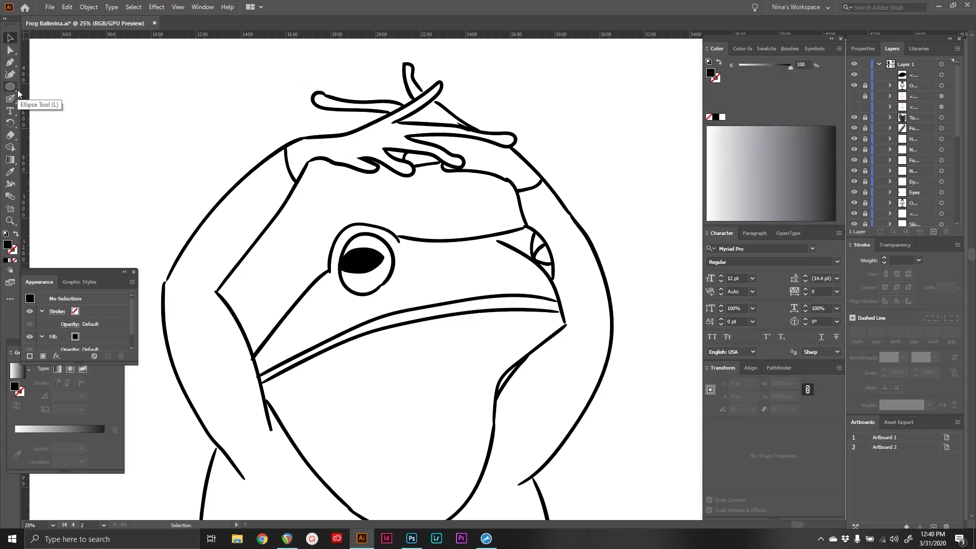
Fill the frog's upper face with black using the Blob Brush, from the brow to the mouth line and around the eye.
{"action": "scroll", "coordinate": [62, 133], "scroll_direction": "left", "scroll_amount": 1}
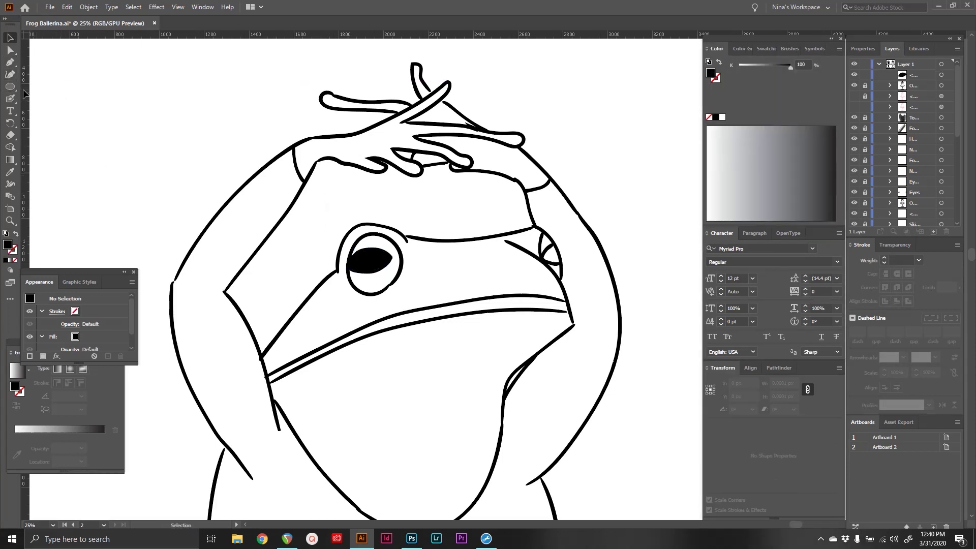
{"action": "right_click", "coordinate": [17, 98]}
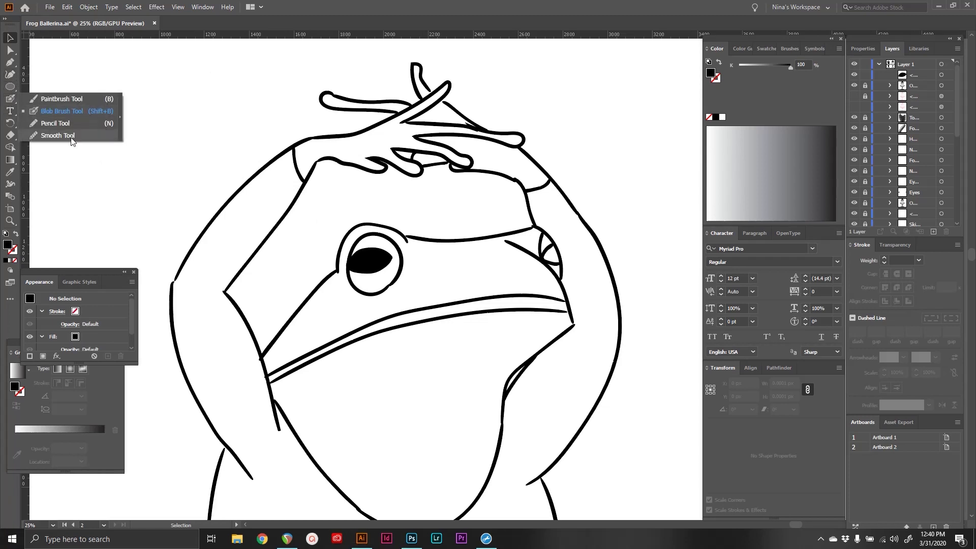
{"action": "left_click", "coordinate": [55, 113]}
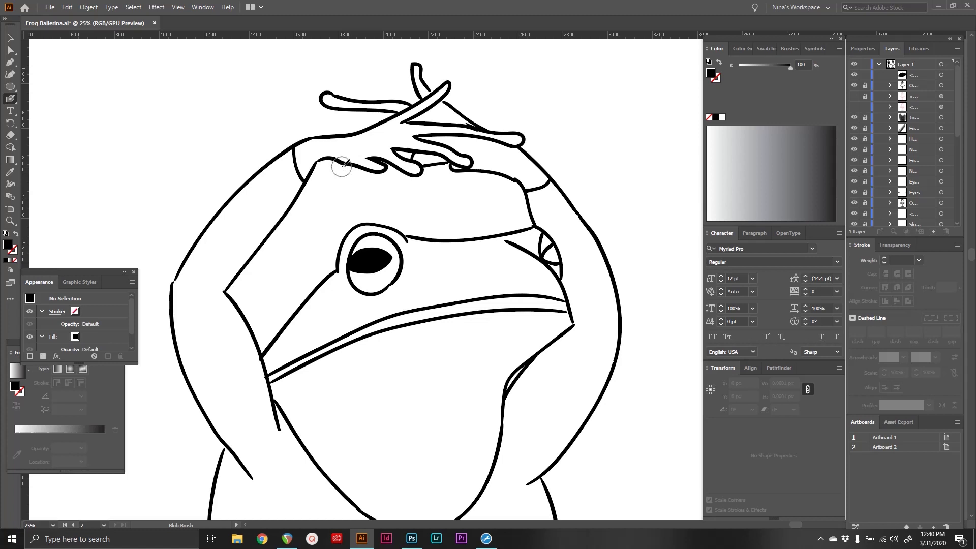
{"action": "mouse_move", "coordinate": [437, 268]}
{"action": "left_mouse_down"}
{"action": "mouse_move", "coordinate": [465, 259]}
{"action": "mouse_move", "coordinate": [525, 276]}
{"action": "mouse_move", "coordinate": [492, 262]}
{"action": "mouse_move", "coordinate": [426, 262]}
{"action": "mouse_move", "coordinate": [408, 286]}
{"action": "mouse_move", "coordinate": [361, 302]}
{"action": "mouse_move", "coordinate": [323, 299]}
{"action": "left_mouse_up"}
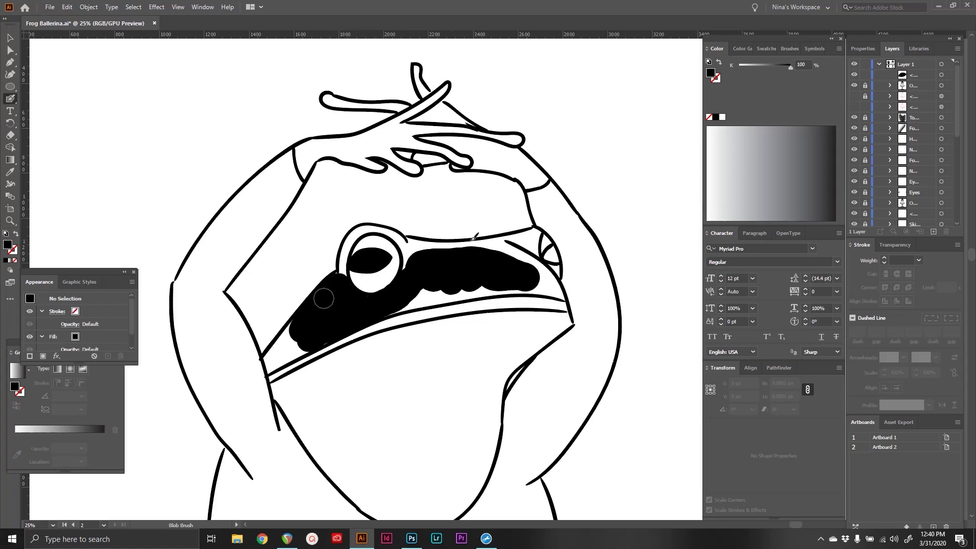
{"action": "mouse_move", "coordinate": [425, 288]}
{"action": "left_mouse_down"}
{"action": "mouse_move", "coordinate": [445, 288]}
{"action": "mouse_move", "coordinate": [376, 305]}
{"action": "left_mouse_up"}
{"action": "mouse_move", "coordinate": [426, 280]}
{"action": "left_mouse_down"}
{"action": "mouse_move", "coordinate": [460, 293]}
{"action": "mouse_move", "coordinate": [520, 284]}
{"action": "mouse_move", "coordinate": [509, 294]}
{"action": "mouse_move", "coordinate": [494, 283]}
{"action": "mouse_move", "coordinate": [457, 290]}
{"action": "mouse_move", "coordinate": [551, 271]}
{"action": "mouse_move", "coordinate": [501, 287]}
{"action": "mouse_move", "coordinate": [533, 282]}
{"action": "mouse_move", "coordinate": [561, 295]}
{"action": "mouse_move", "coordinate": [503, 251]}
{"action": "mouse_move", "coordinate": [411, 259]}
{"action": "left_mouse_up"}
{"action": "key", "text": "ctrl+z"}
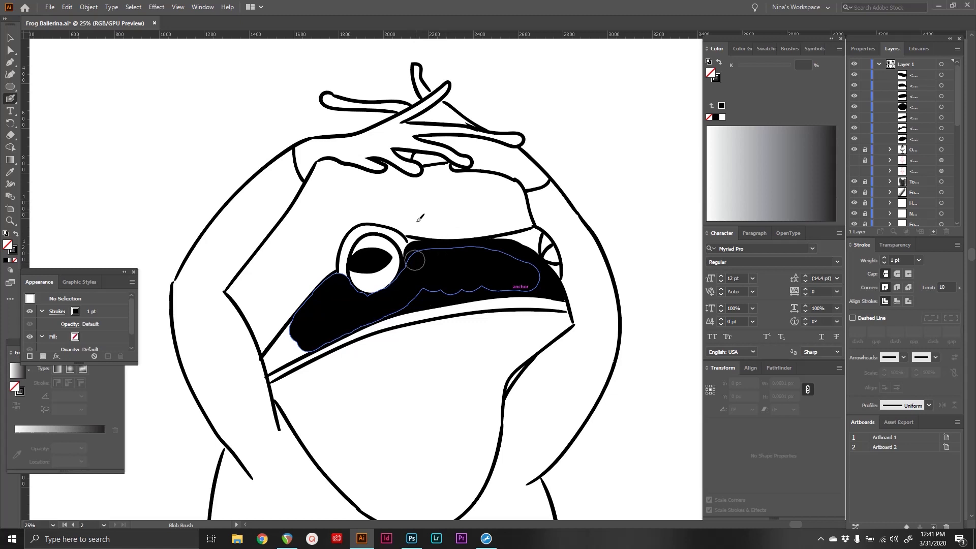
{"action": "mouse_move", "coordinate": [278, 352]}
{"action": "left_mouse_down"}
{"action": "mouse_move", "coordinate": [297, 323]}
{"action": "mouse_move", "coordinate": [277, 345]}
{"action": "left_mouse_up"}
Unite all the overlapping black face-fill shapes into one shape with Pathfinder, leaving the larger eye's pupil out.
{"action": "key", "text": "v"}
{"action": "mouse_move", "coordinate": [214, 150]}
{"action": "left_mouse_down"}
{"action": "mouse_move", "coordinate": [354, 264]}
{"action": "mouse_move", "coordinate": [600, 431]}
{"action": "left_mouse_up"}
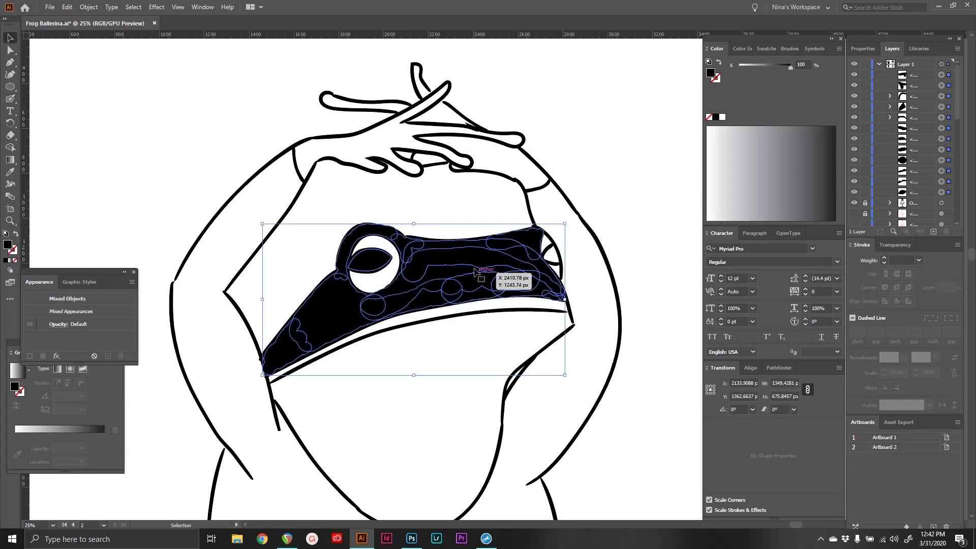
{"action": "left_click", "coordinate": [394, 259], "text": "shift"}
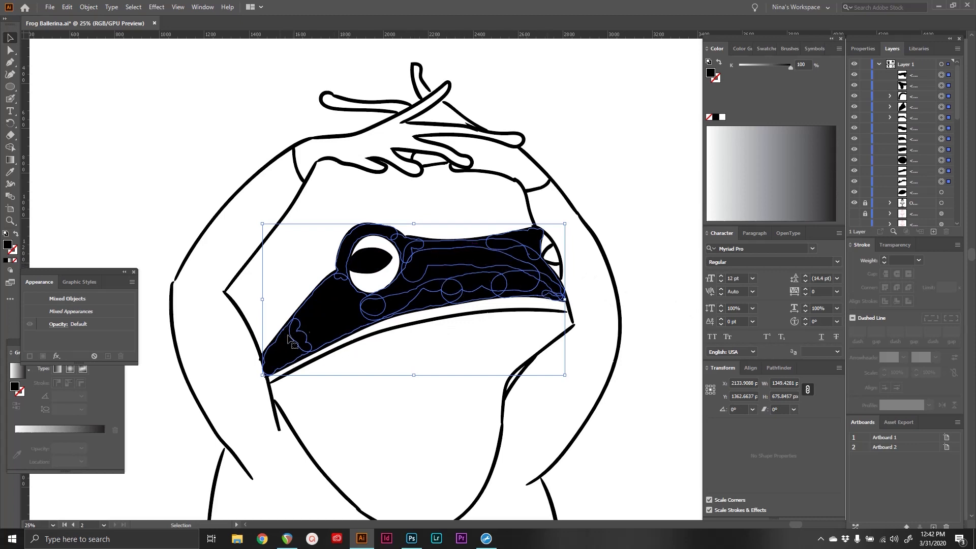
{"action": "left_click", "coordinate": [779, 368]}
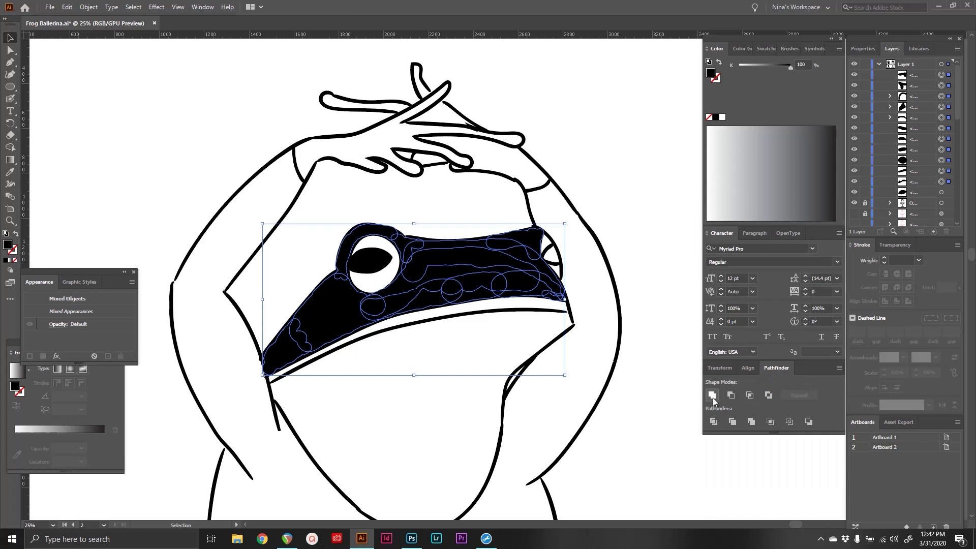
{"action": "left_click", "coordinate": [202, 6]}
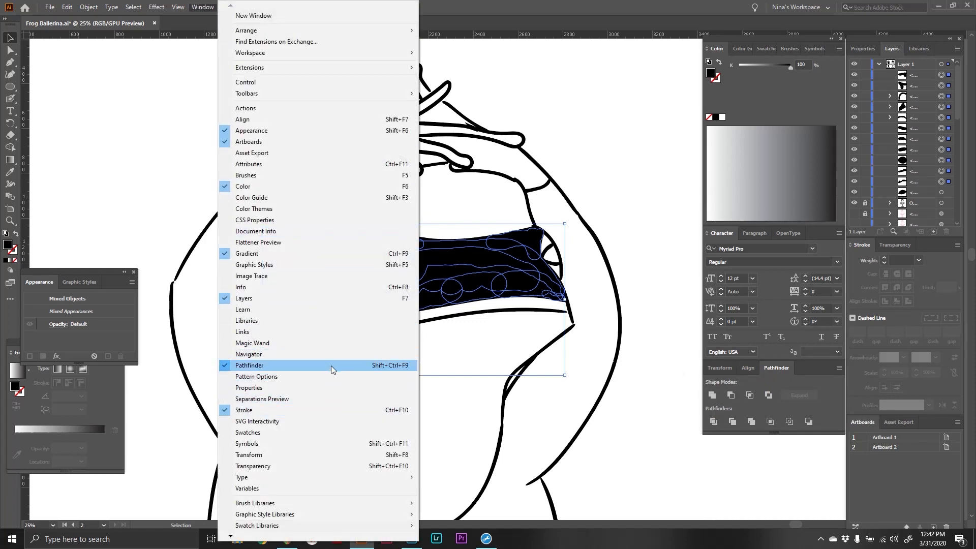
{"action": "left_click", "coordinate": [780, 368]}
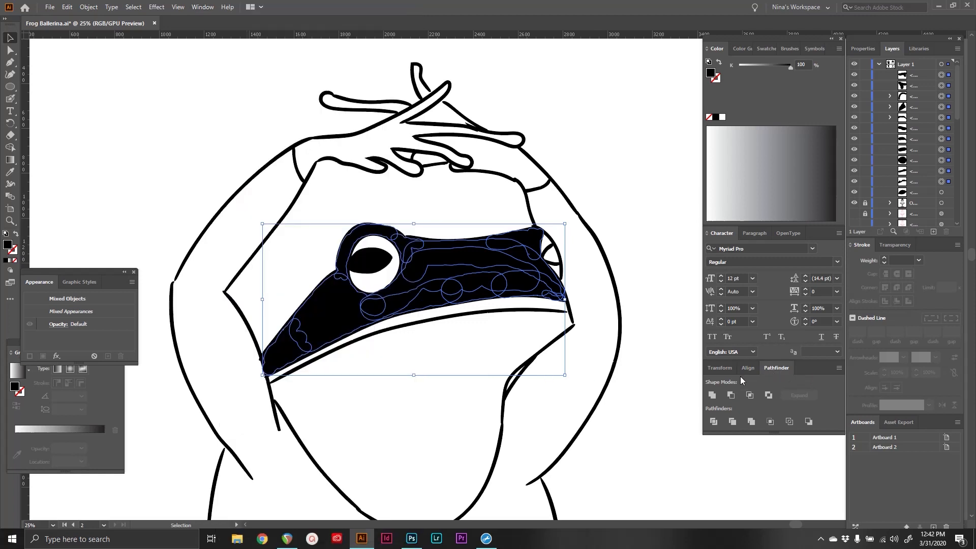
{"action": "left_click", "coordinate": [712, 396]}
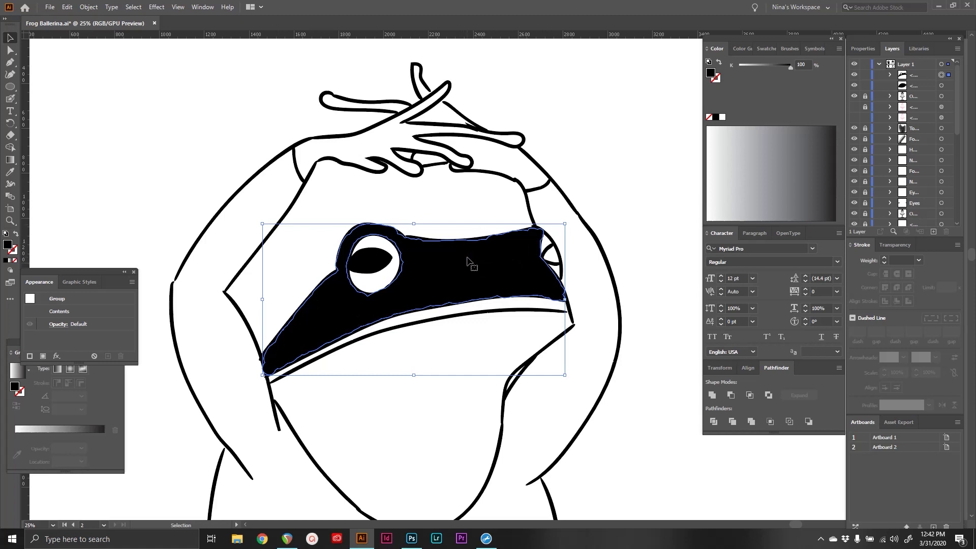
Simplify the merged black face shape's path to the minimum number of anchor points and deselect it.
{"action": "key", "text": "a"}
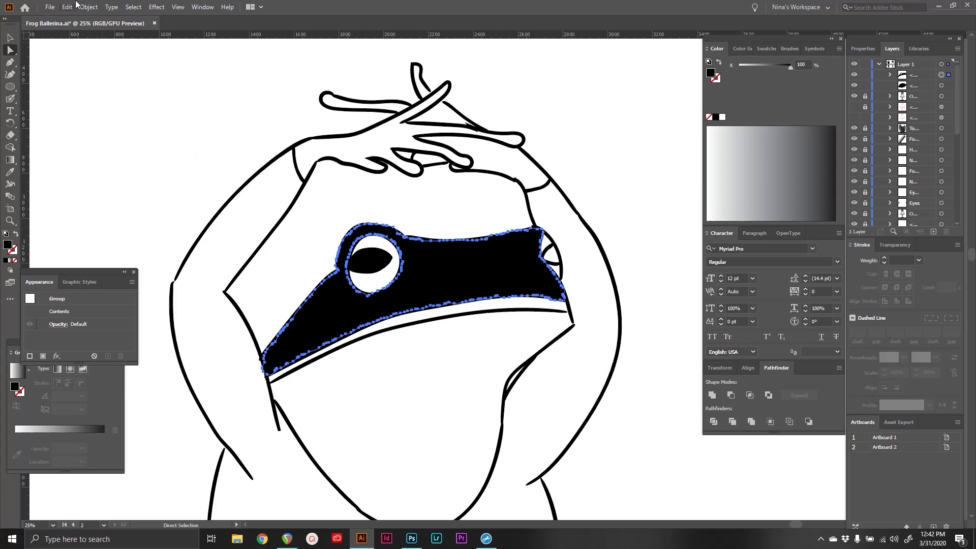
{"action": "left_click", "coordinate": [50, 7]}
{"action": "mouse_move", "coordinate": [67, 4]}
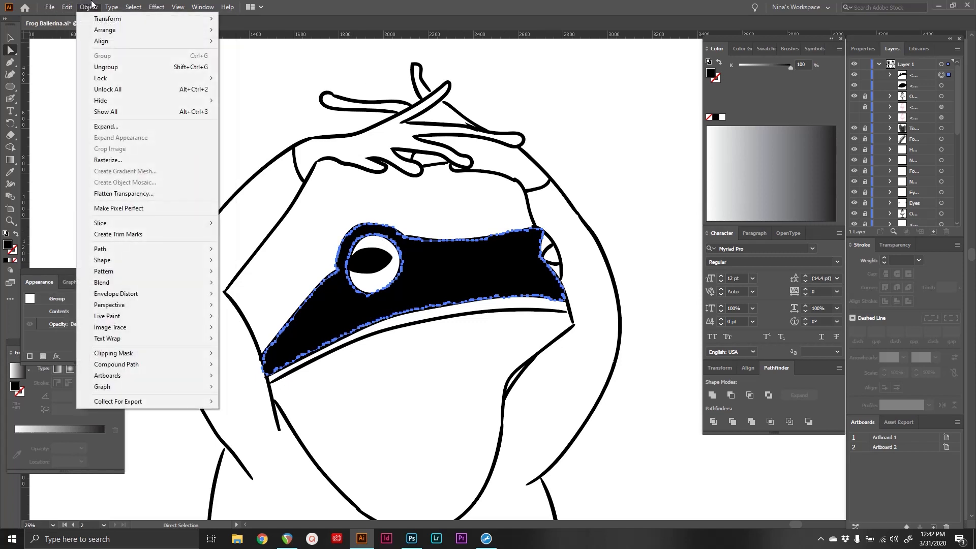
{"action": "mouse_move", "coordinate": [189, 247]}
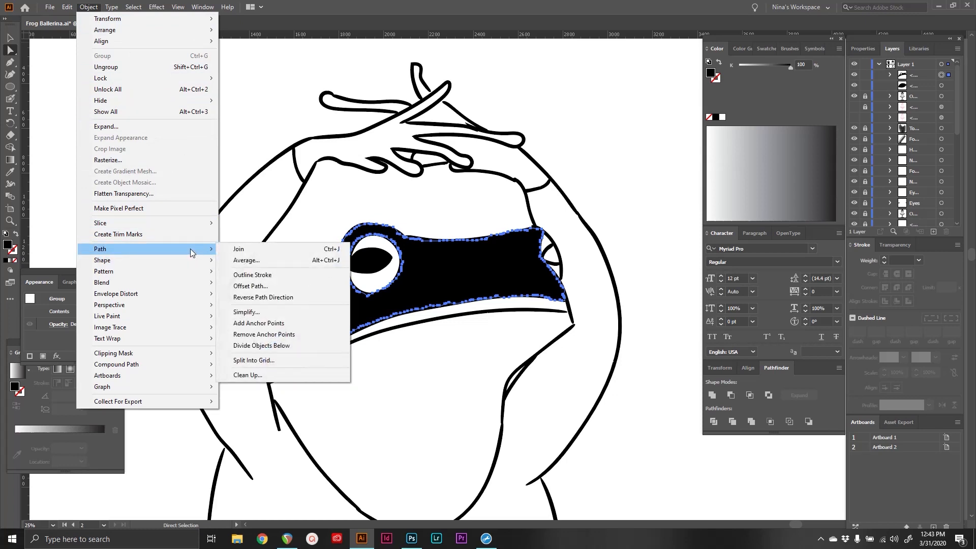
{"action": "left_click", "coordinate": [279, 312]}
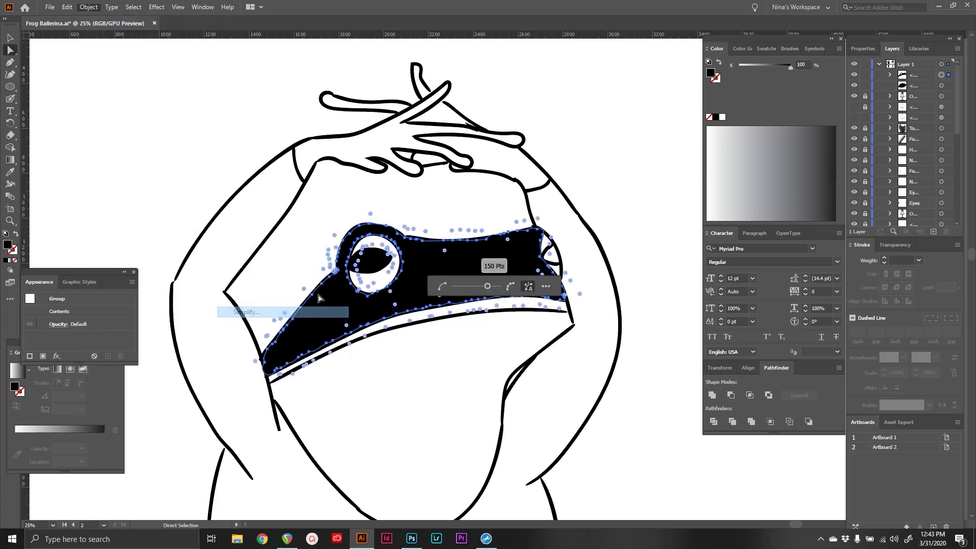
{"action": "left_click_drag", "start_coordinate": [487, 287], "coordinate": [444, 290]}
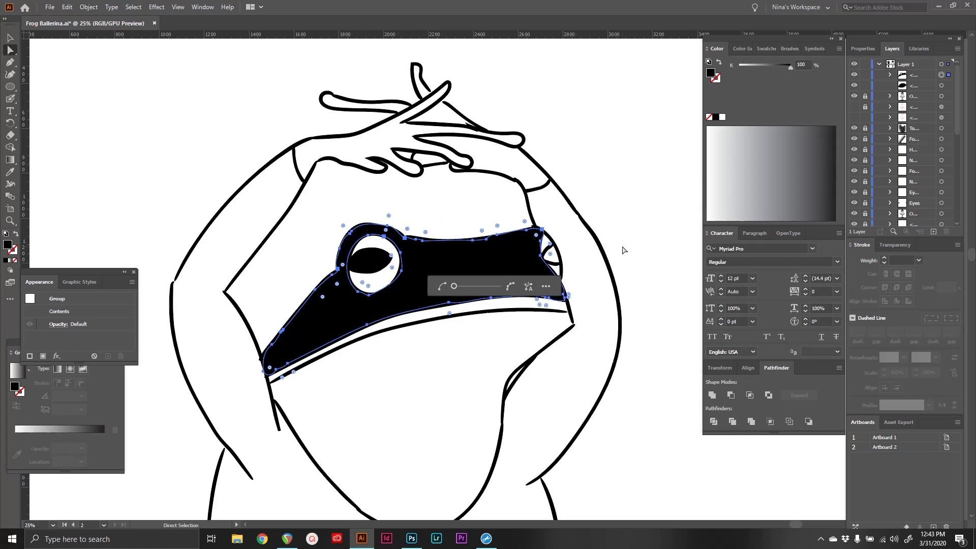
{"action": "left_click", "coordinate": [629, 214]}
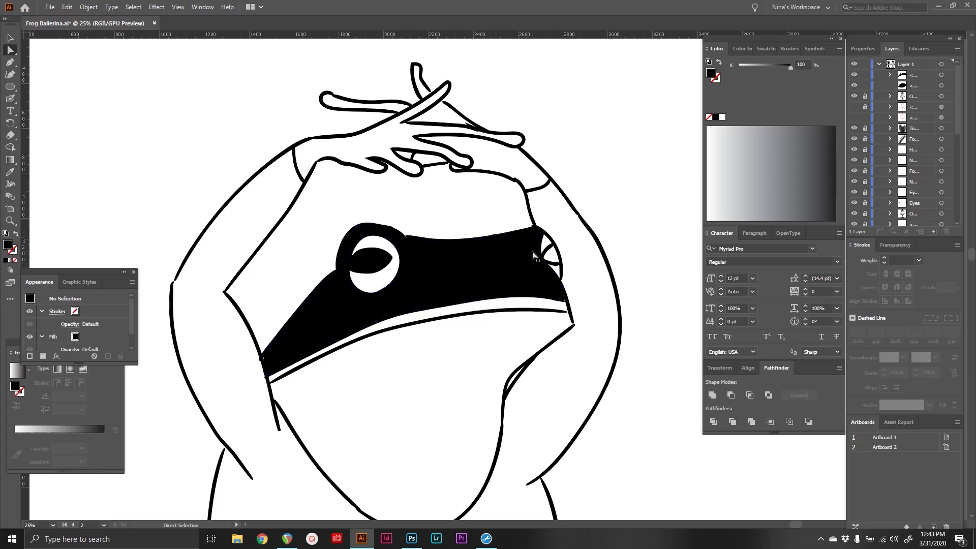
{"action": "left_click", "coordinate": [321, 284]}
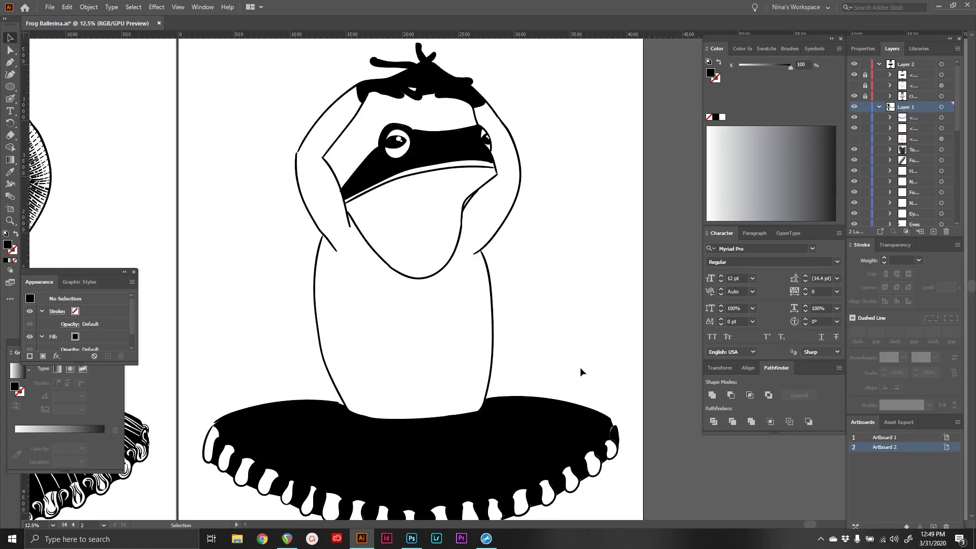
Examine the black-filled frog from the hands through the tutu to the feet, and the face and eyes up close.
{"action": "scroll", "coordinate": [581, 367], "scroll_direction": "down", "scroll_amount": 8}
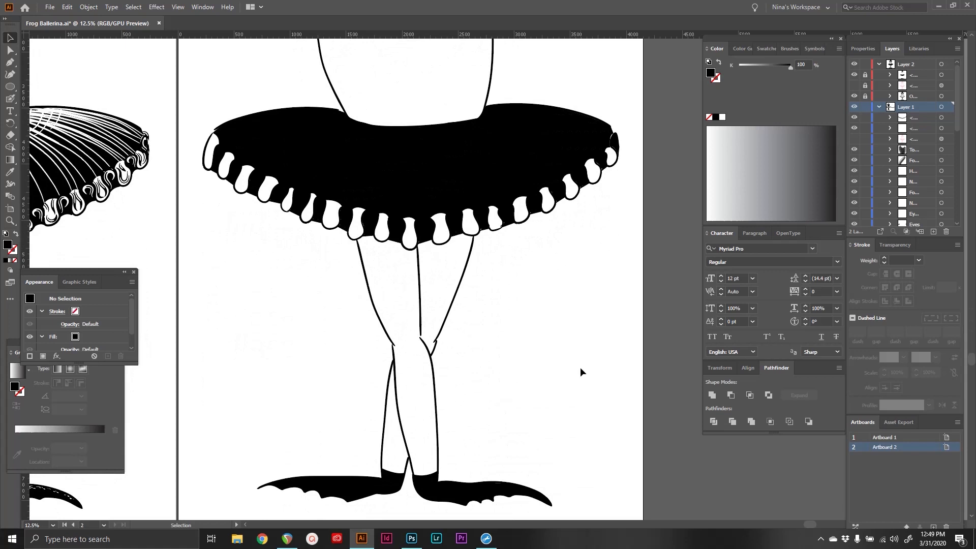
{"action": "scroll", "coordinate": [580, 367], "scroll_direction": "up", "scroll_amount": 6}
{"action": "scroll", "coordinate": [580, 367], "scroll_direction": "up", "scroll_amount": 4}
{"action": "scroll", "coordinate": [580, 367], "scroll_direction": "left", "scroll_amount": 3}
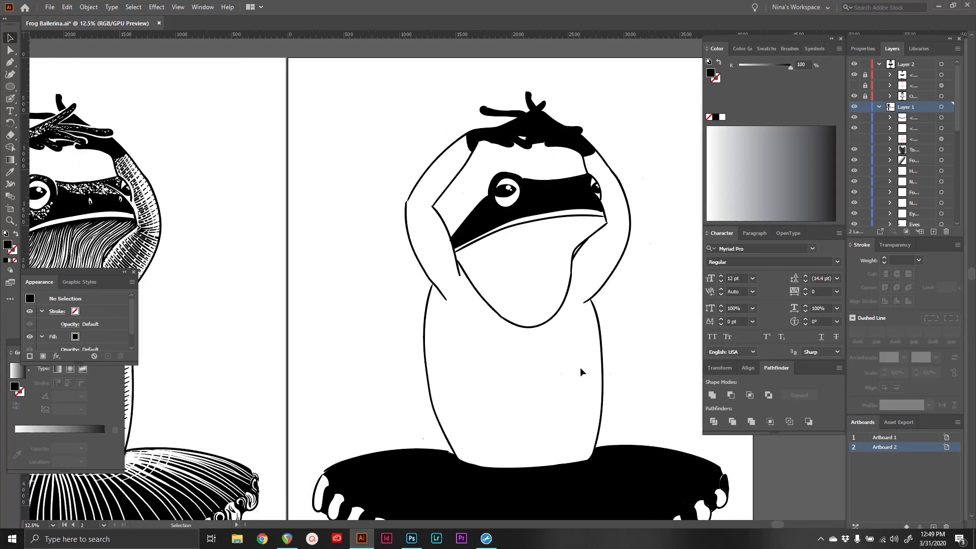
{"action": "key", "text": "z"}
{"action": "left_click", "coordinate": [493, 194]}
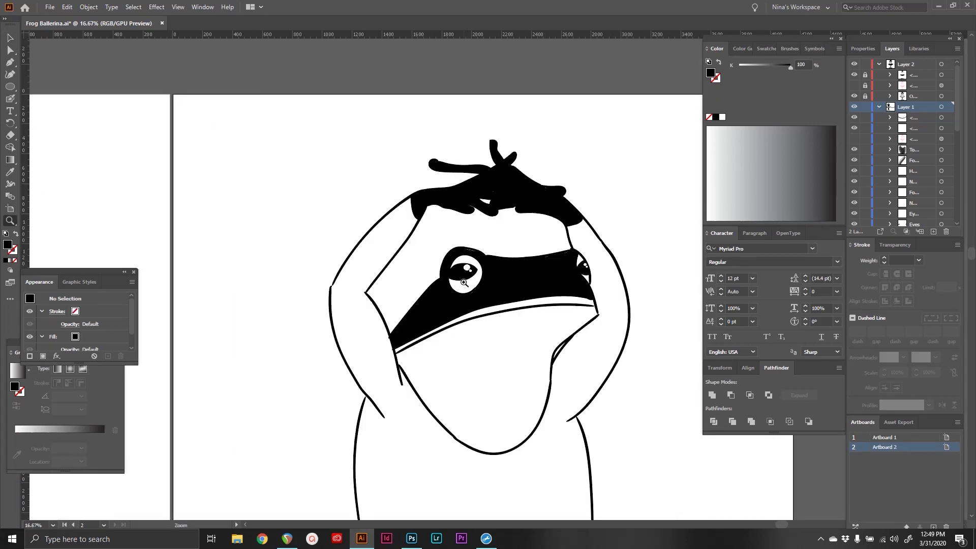
{"action": "left_click", "coordinate": [464, 282]}
{"action": "left_click", "coordinate": [548, 277]}
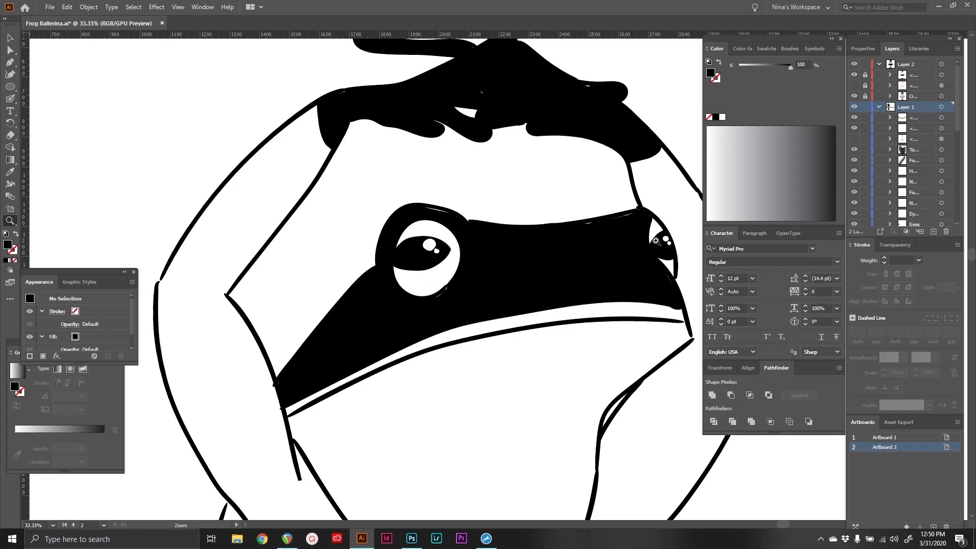
Set up the Paintbrush with the parallel-line brush Art Brush 11 and a 0.25 pt stroke.
{"action": "key", "text": "ctrl+minus"}
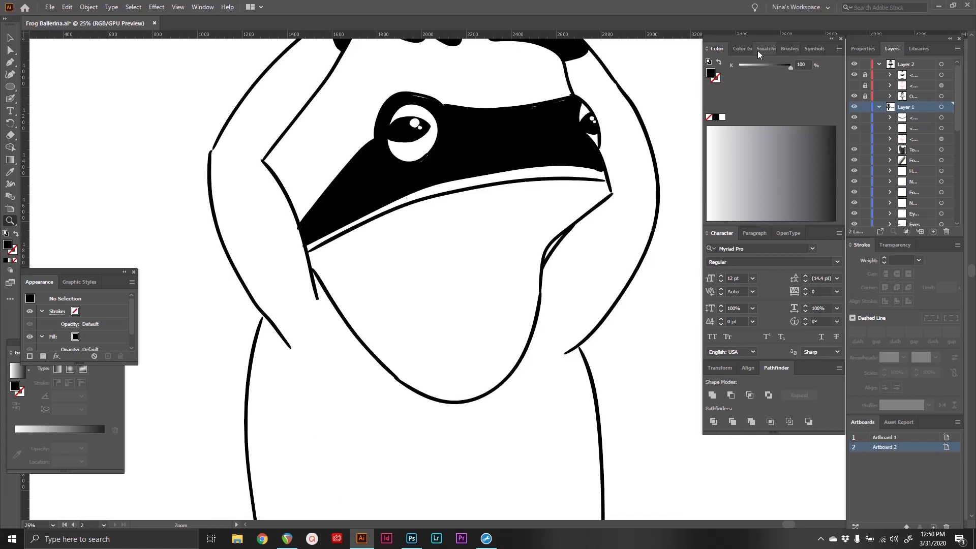
{"action": "left_click", "coordinate": [785, 49]}
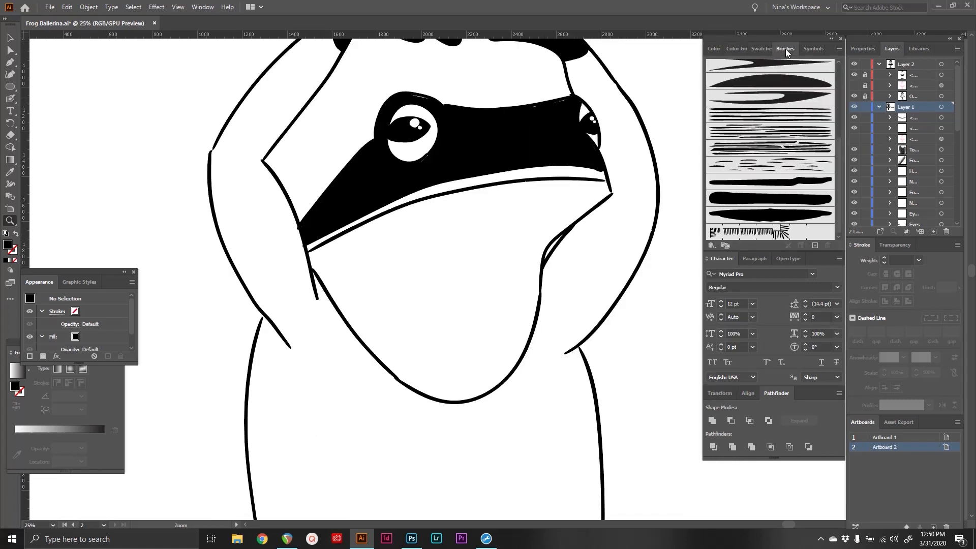
{"action": "left_click", "coordinate": [769, 137]}
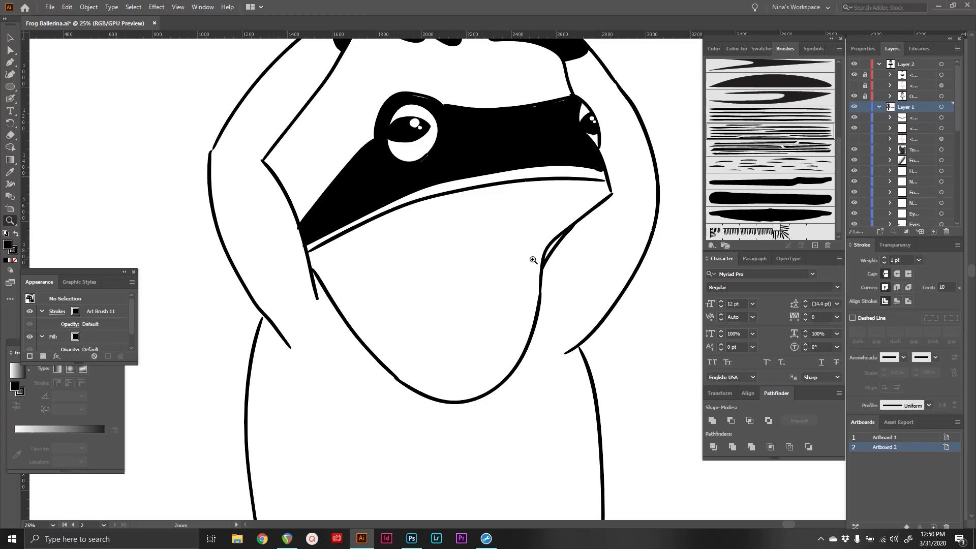
{"action": "key", "text": "b"}
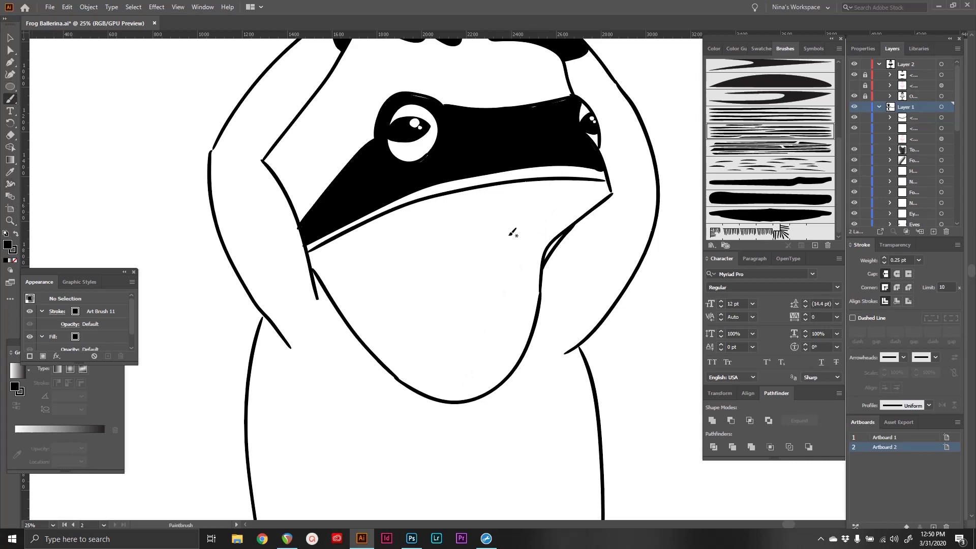
Try painting a few spaced, curved hatching strokes from the frog's mouth line down to the edge of its throat.
{"action": "left_click_drag", "start_coordinate": [385, 332], "coordinate": [473, 196]}
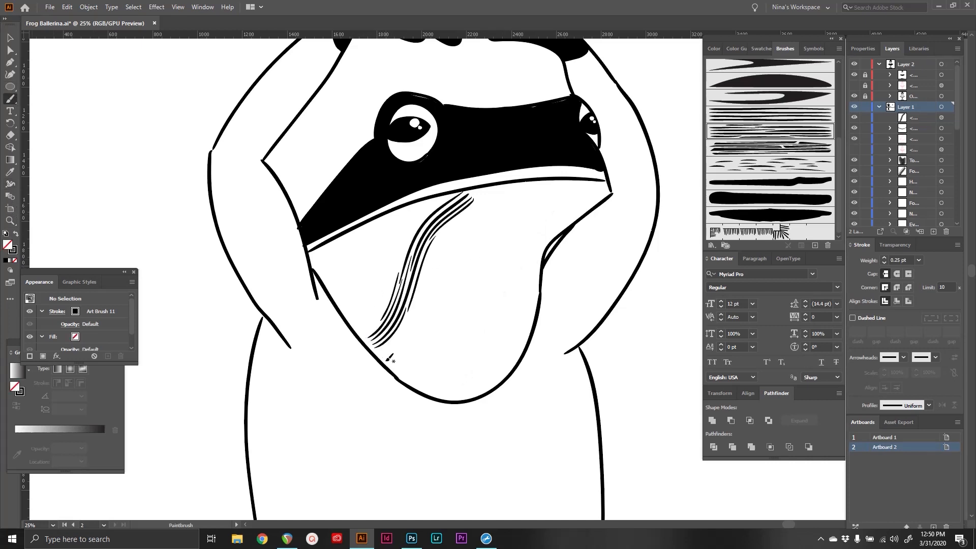
{"action": "left_click_drag", "start_coordinate": [401, 350], "coordinate": [463, 237]}
{"action": "left_click_drag", "start_coordinate": [509, 190], "coordinate": [510, 189]}
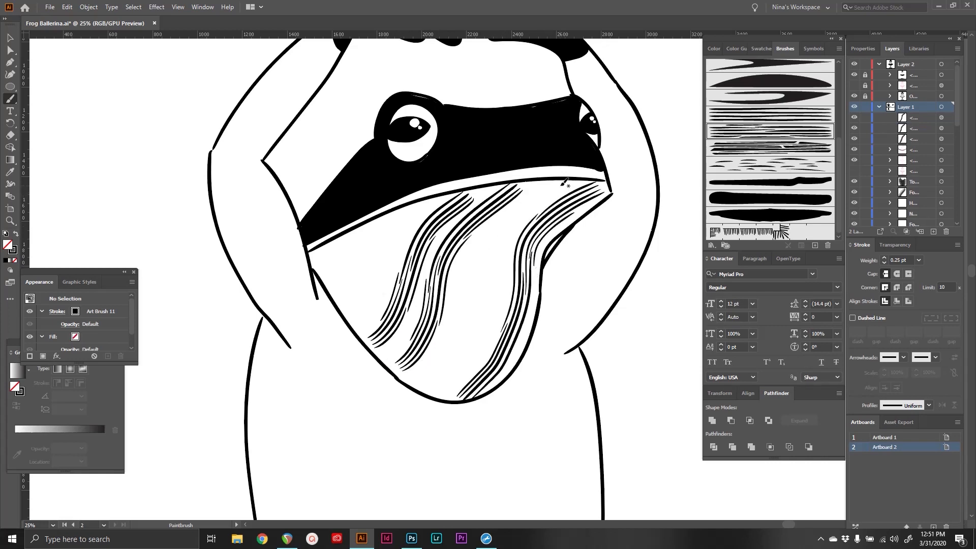
{"action": "mouse_move", "coordinate": [558, 184]}
{"action": "left_mouse_down"}
{"action": "mouse_move", "coordinate": [520, 212]}
{"action": "mouse_move", "coordinate": [501, 246]}
{"action": "mouse_move", "coordinate": [487, 327]}
{"action": "mouse_move", "coordinate": [471, 350]}
{"action": "left_mouse_up"}
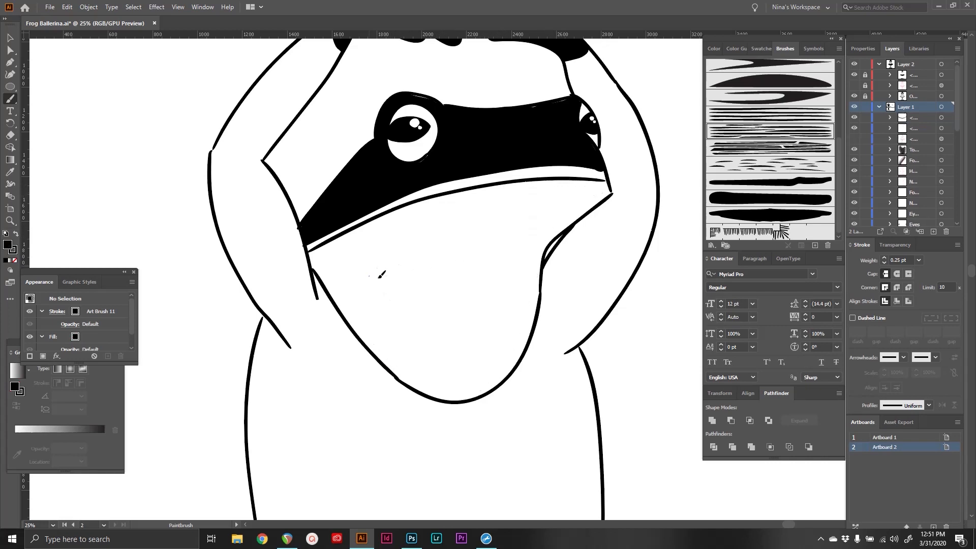
Test the parallel-line brush with a short horizontal stroke on the frog's throat.
{"action": "left_click_drag", "start_coordinate": [382, 275], "coordinate": [465, 277]}
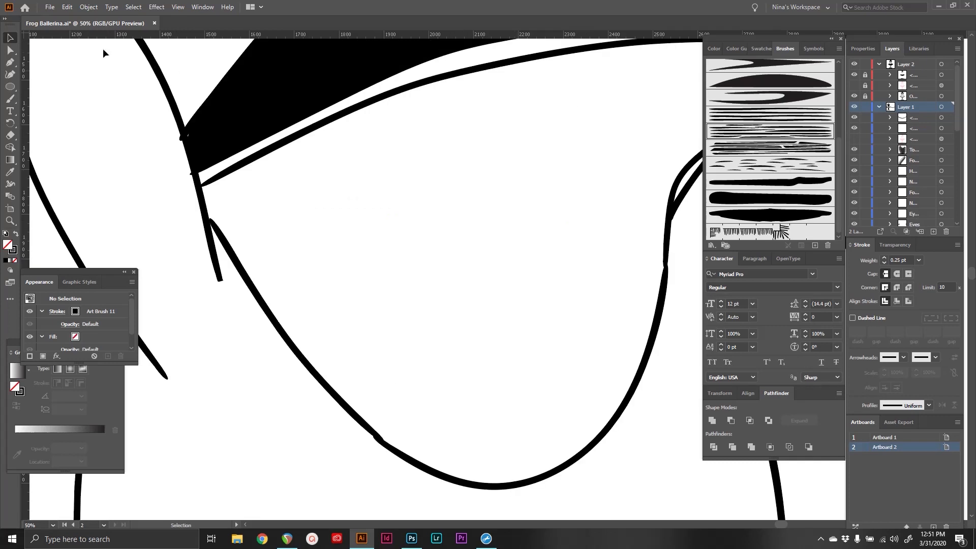
{"action": "left_click", "coordinate": [12, 102]}
{"action": "left_click_drag", "start_coordinate": [311, 222], "coordinate": [455, 223]}
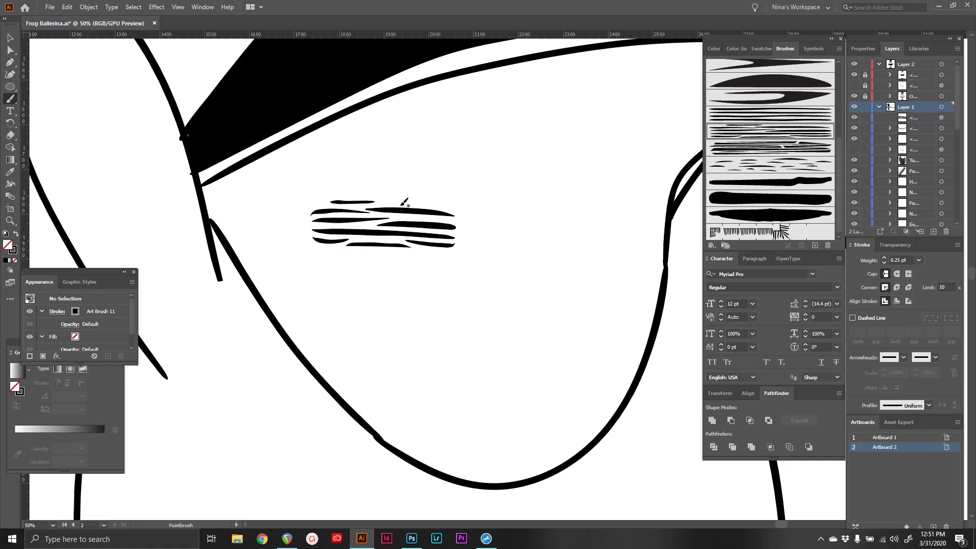
{"action": "left_click", "coordinate": [11, 39]}
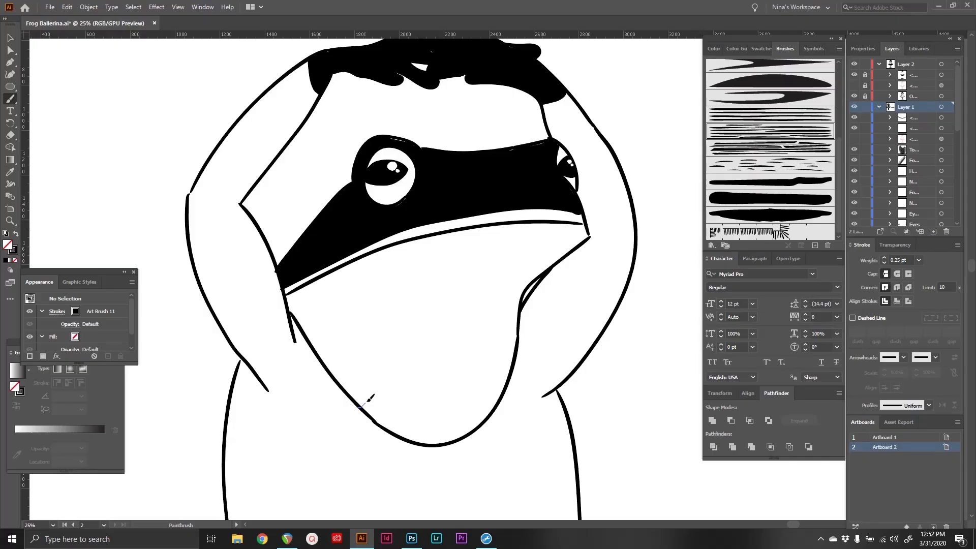
Fill the frog's whole throat with curved parallel-line brush strokes running between the lower edge and the mouth line.
{"action": "left_click_drag", "start_coordinate": [367, 400], "coordinate": [438, 237]}
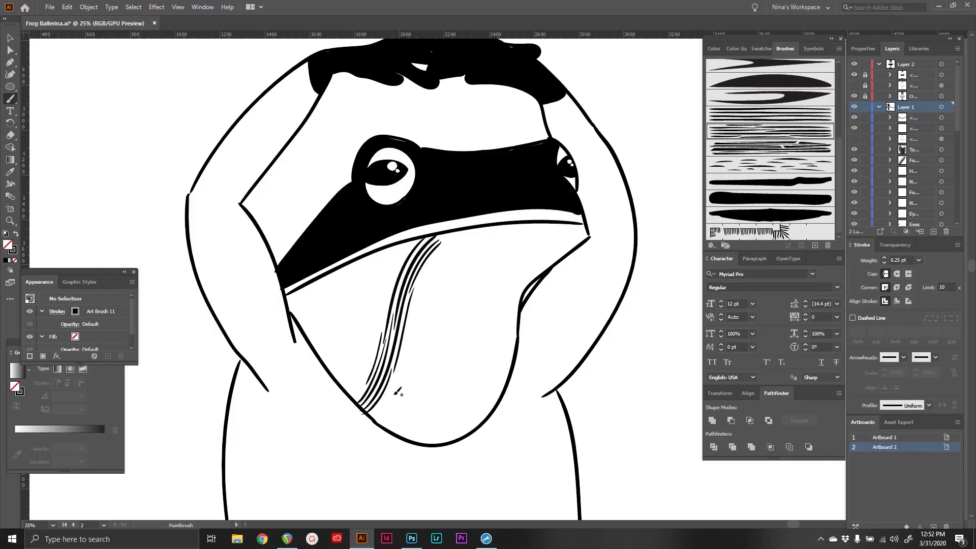
{"action": "left_click_drag", "start_coordinate": [377, 422], "coordinate": [428, 293]}
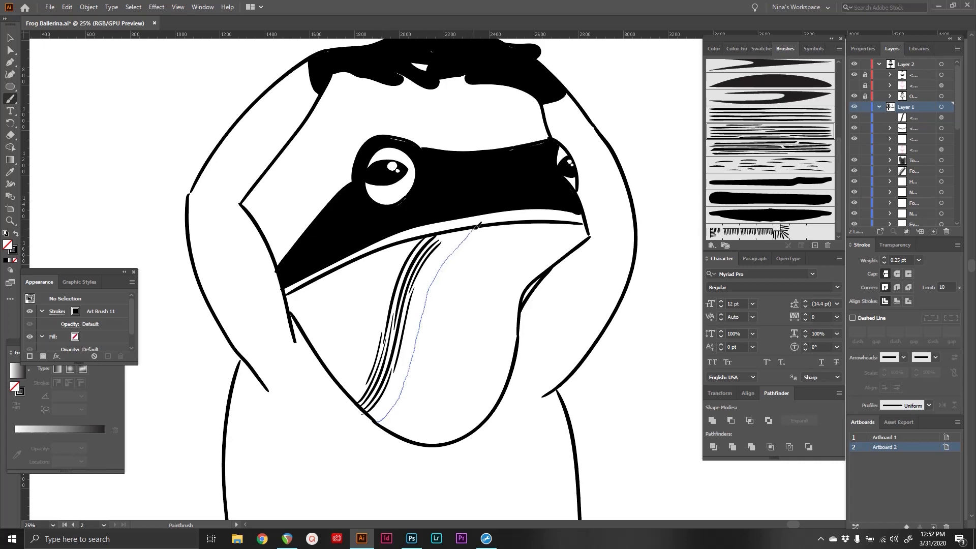
{"action": "left_click_drag", "start_coordinate": [478, 225], "coordinate": [480, 227]}
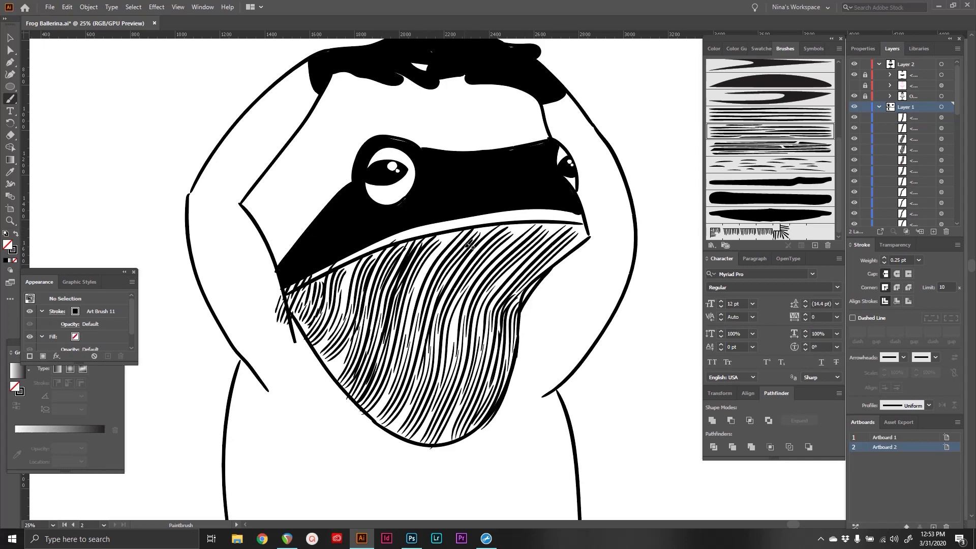
Select all the throat hatching strokes and expand their appearance into filled shapes.
{"action": "key", "text": "v"}
{"action": "mouse_move", "coordinate": [246, 224]}
{"action": "left_mouse_down"}
{"action": "mouse_move", "coordinate": [523, 350]}
{"action": "mouse_move", "coordinate": [584, 422]}
{"action": "mouse_move", "coordinate": [591, 400]}
{"action": "left_mouse_up"}
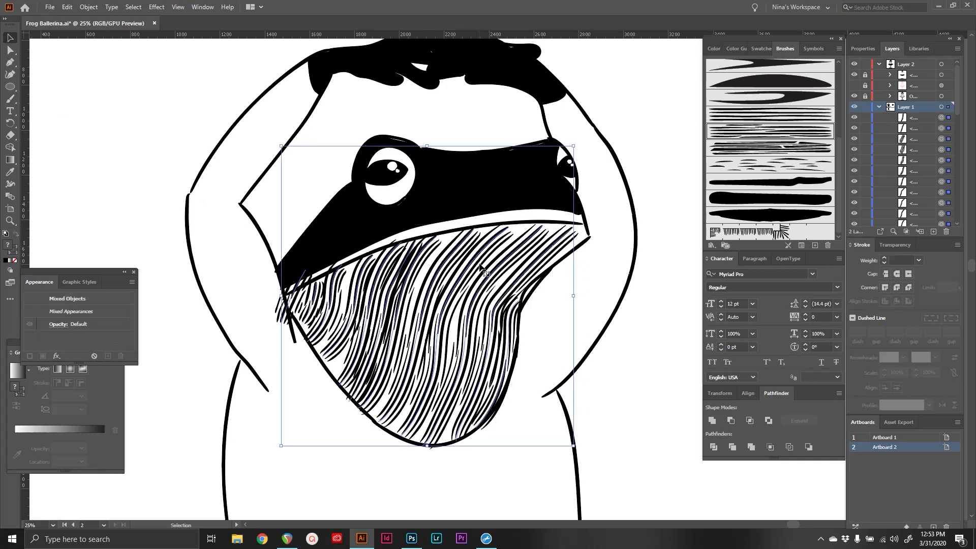
{"action": "left_click", "coordinate": [89, 8]}
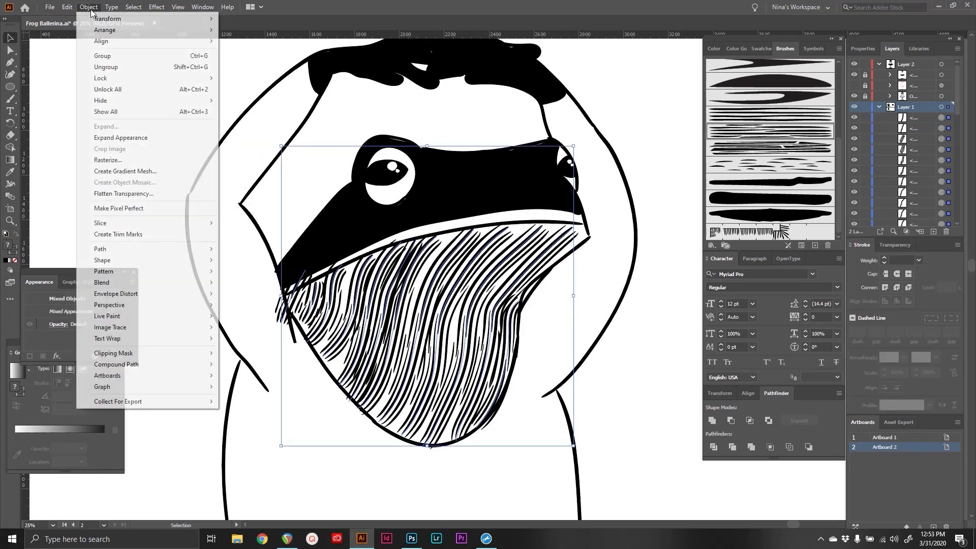
{"action": "left_click", "coordinate": [139, 138]}
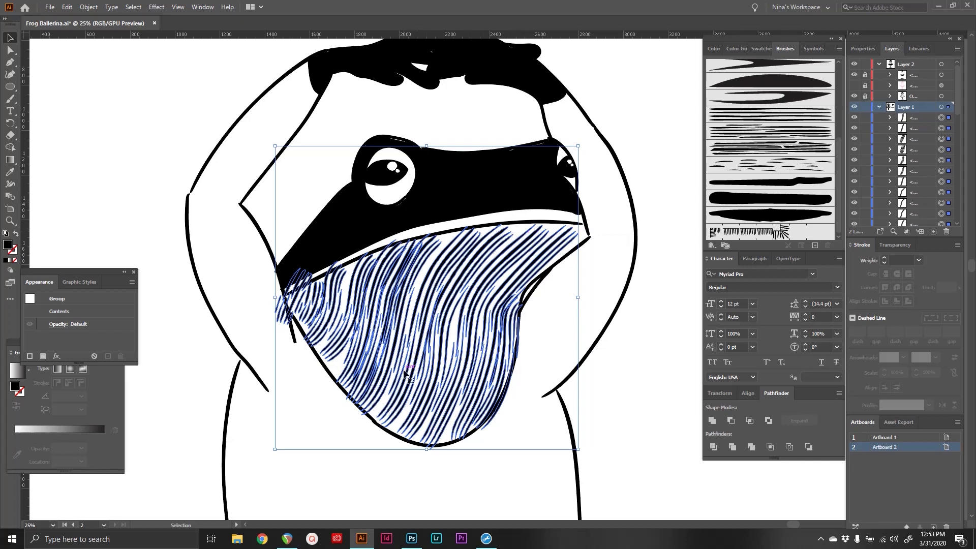
Ungroup the expanded throat hatching shapes and deselect them.
{"action": "left_click", "coordinate": [450, 251]}
{"action": "left_click_drag", "start_coordinate": [257, 213], "coordinate": [593, 431]}
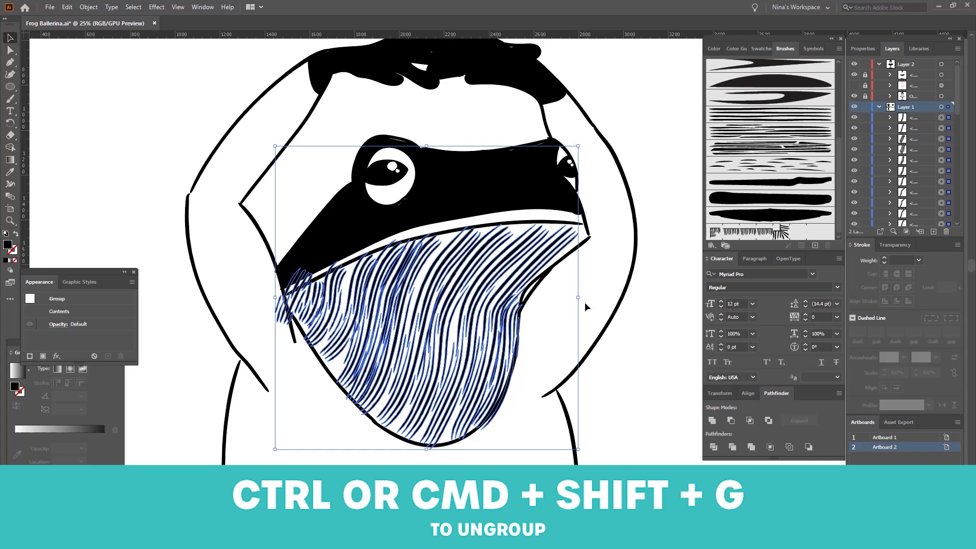
{"action": "key", "text": "ctrl+shift+g"}
{"action": "left_click", "coordinate": [587, 288]}
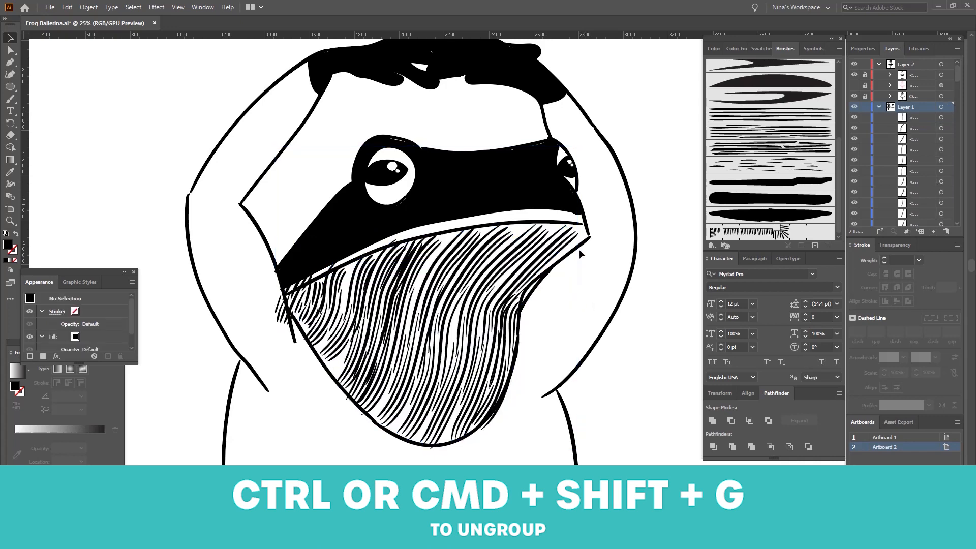
Duplicate an individual hatch line and reposition single lines in the frog's throat texture near the mouth line.
{"action": "left_click", "coordinate": [447, 253]}
{"action": "mouse_move", "coordinate": [447, 248]}
{"action": "left_mouse_down"}
{"action": "mouse_move", "coordinate": [478, 202]}
{"action": "mouse_move", "coordinate": [500, 196]}
{"action": "left_mouse_up"}
{"action": "left_click", "coordinate": [518, 179]}
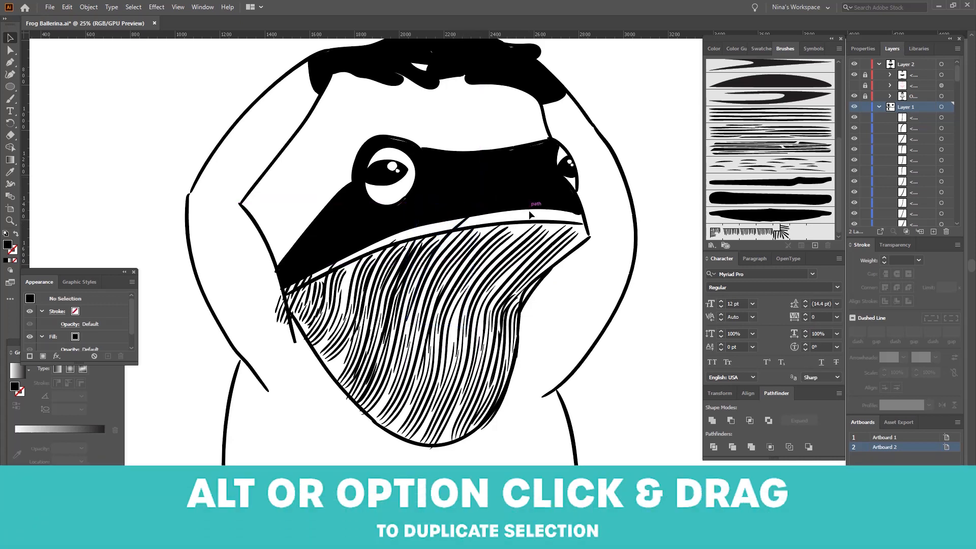
{"action": "left_click", "coordinate": [407, 261]}
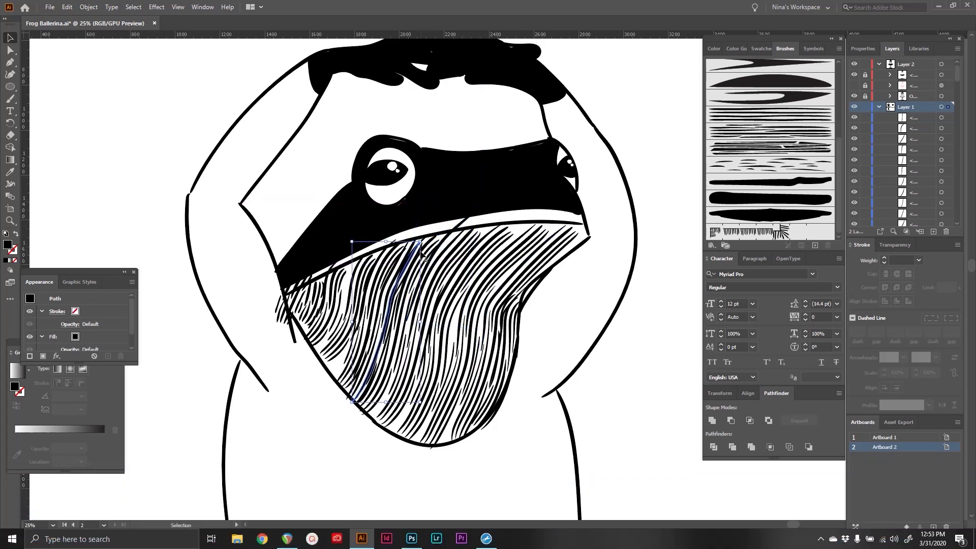
{"action": "left_click", "coordinate": [409, 258]}
{"action": "left_click", "coordinate": [404, 224]}
{"action": "left_click", "coordinate": [419, 259]}
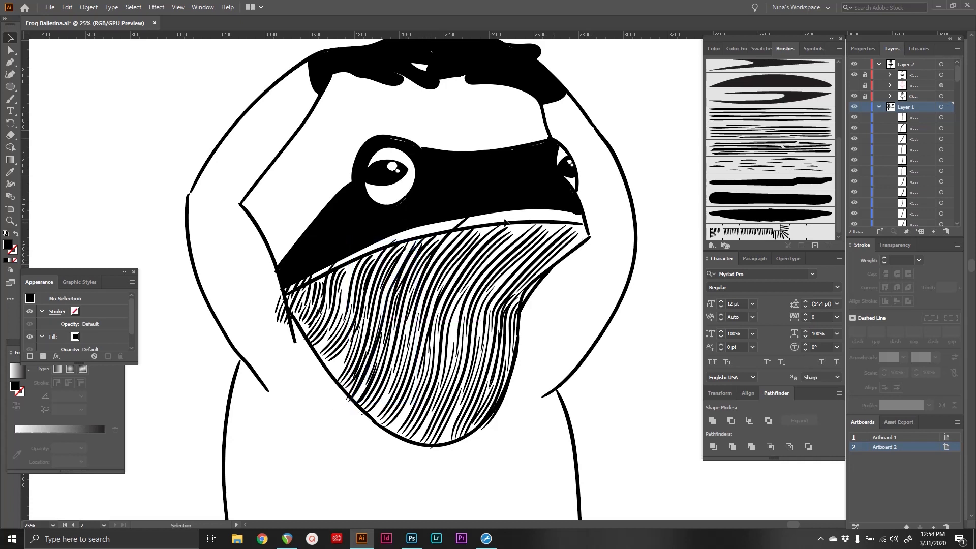
Select all the throat hatching and erase the line ends that extend past the mouth line and the throat outline.
{"action": "key", "text": "ctrl+a"}
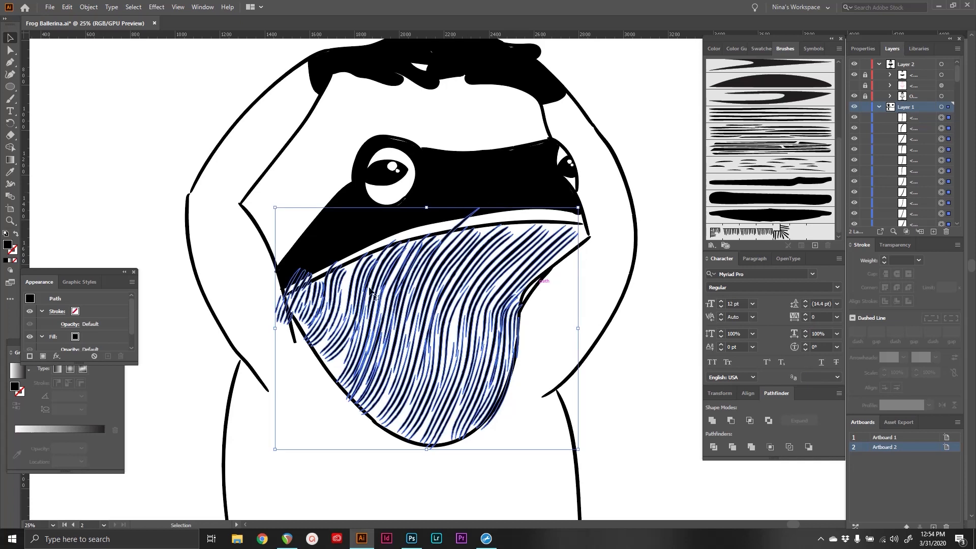
{"action": "left_click", "coordinate": [12, 136]}
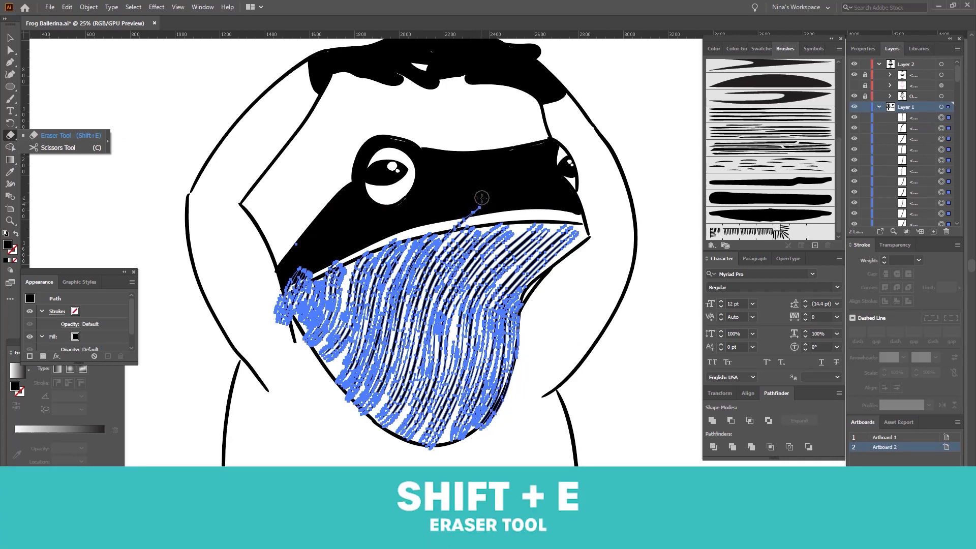
{"action": "left_click_drag", "start_coordinate": [482, 203], "coordinate": [450, 226]}
{"action": "mouse_move", "coordinate": [307, 241]}
{"action": "left_mouse_down"}
{"action": "mouse_move", "coordinate": [292, 255]}
{"action": "mouse_move", "coordinate": [312, 258]}
{"action": "mouse_move", "coordinate": [285, 289]}
{"action": "mouse_move", "coordinate": [309, 256]}
{"action": "left_mouse_up"}
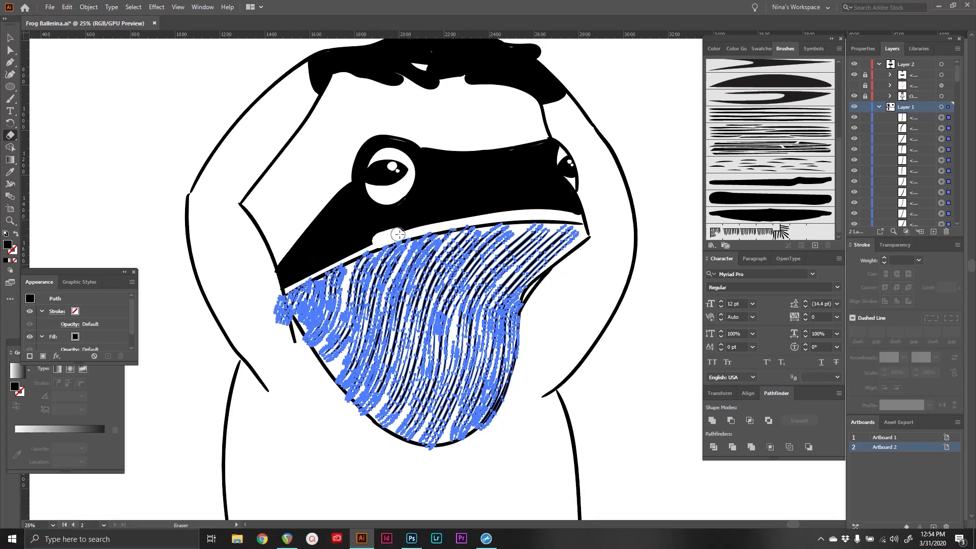
{"action": "left_click_drag", "start_coordinate": [421, 225], "coordinate": [486, 217]}
{"action": "mouse_move", "coordinate": [277, 289]}
{"action": "left_mouse_down"}
{"action": "mouse_move", "coordinate": [292, 337]}
{"action": "mouse_move", "coordinate": [285, 325]}
{"action": "left_mouse_up"}
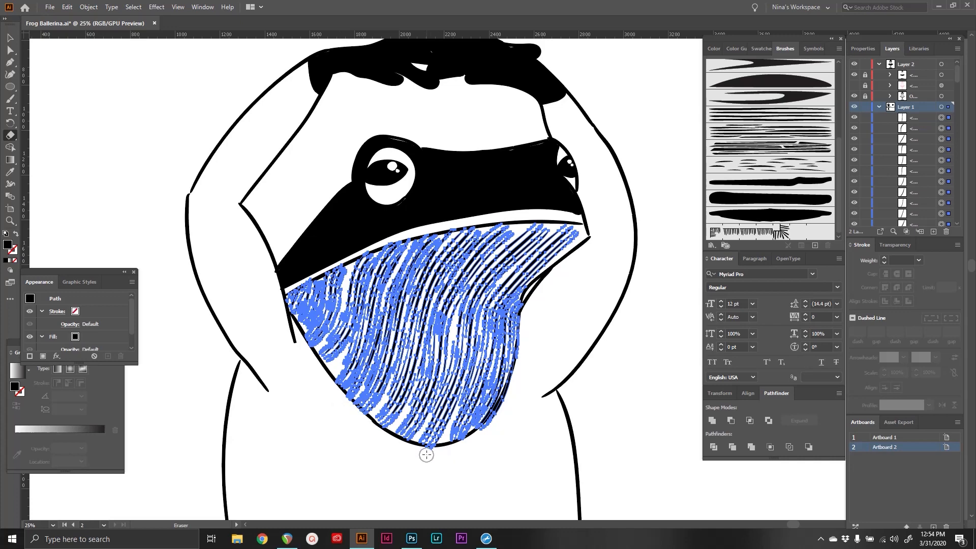
Adjust individual hatch lines just below the mouth line with the Direct Selection tool and deselect them.
{"action": "key", "text": "a"}
{"action": "left_click", "coordinate": [524, 238]}
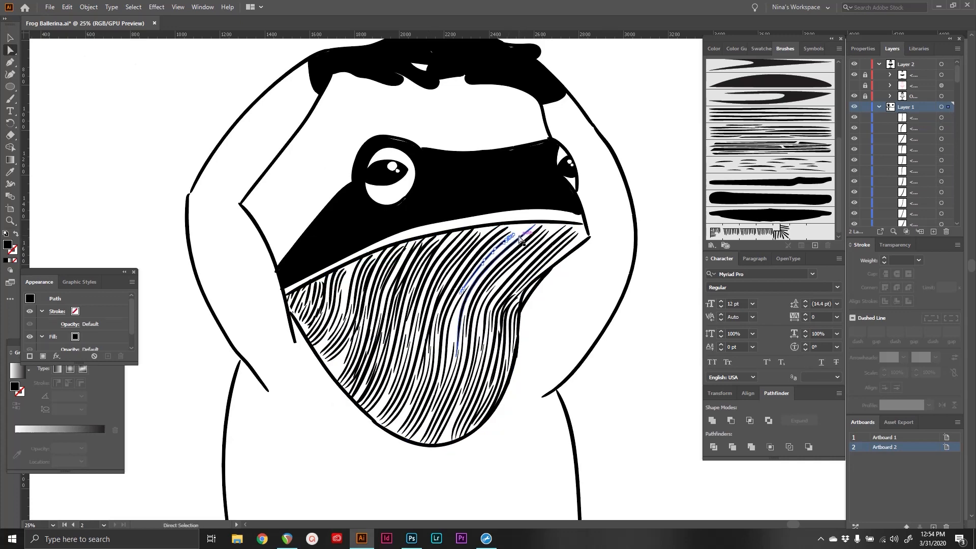
{"action": "left_click", "coordinate": [569, 247]}
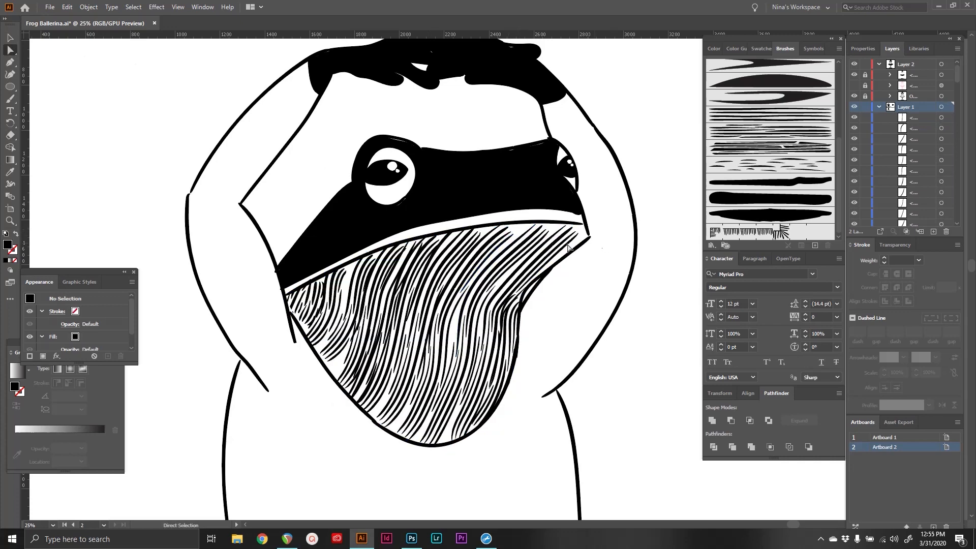
{"action": "left_click", "coordinate": [514, 236]}
{"action": "left_click", "coordinate": [615, 253]}
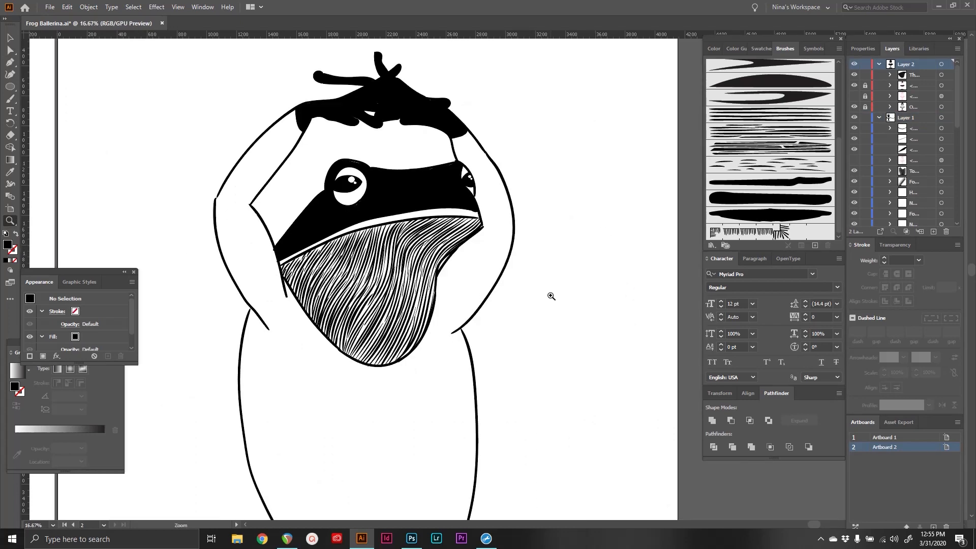
Choose the forked, tapered art brush, test a curled stroke above the skirt, and undo that stroke.
{"action": "scroll", "coordinate": [551, 296], "scroll_direction": "down", "scroll_amount": 10}
{"action": "left_click", "coordinate": [501, 297]}
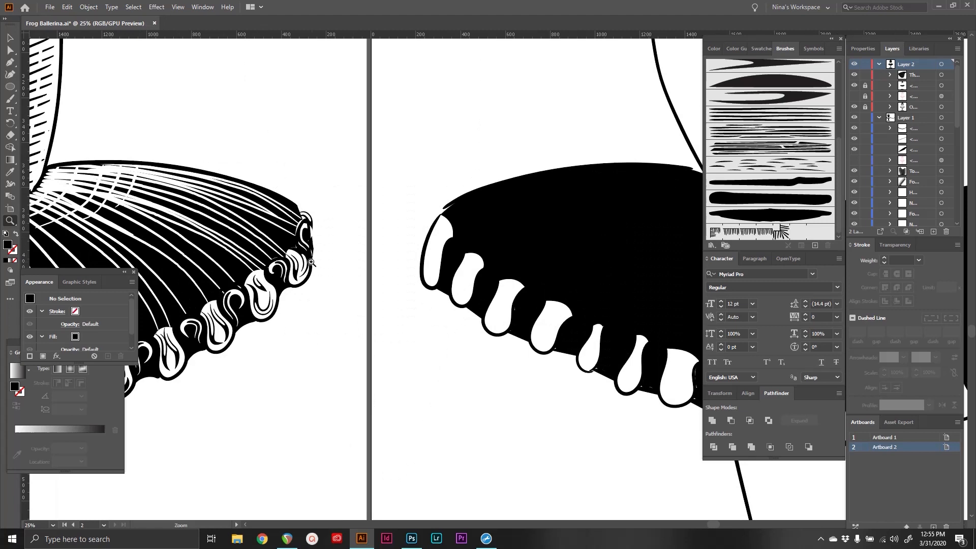
{"action": "scroll", "coordinate": [546, 310], "scroll_direction": "right", "scroll_amount": 5}
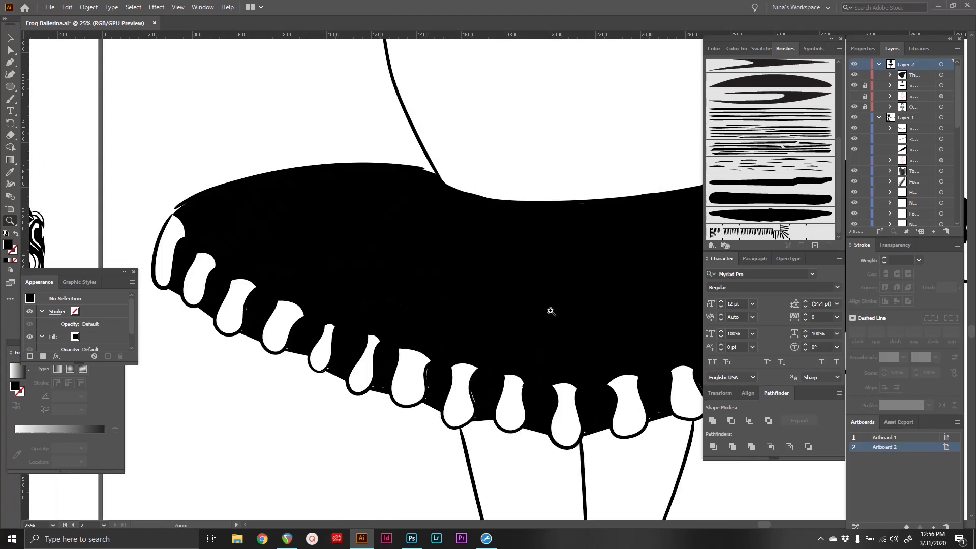
{"action": "left_click", "coordinate": [798, 99]}
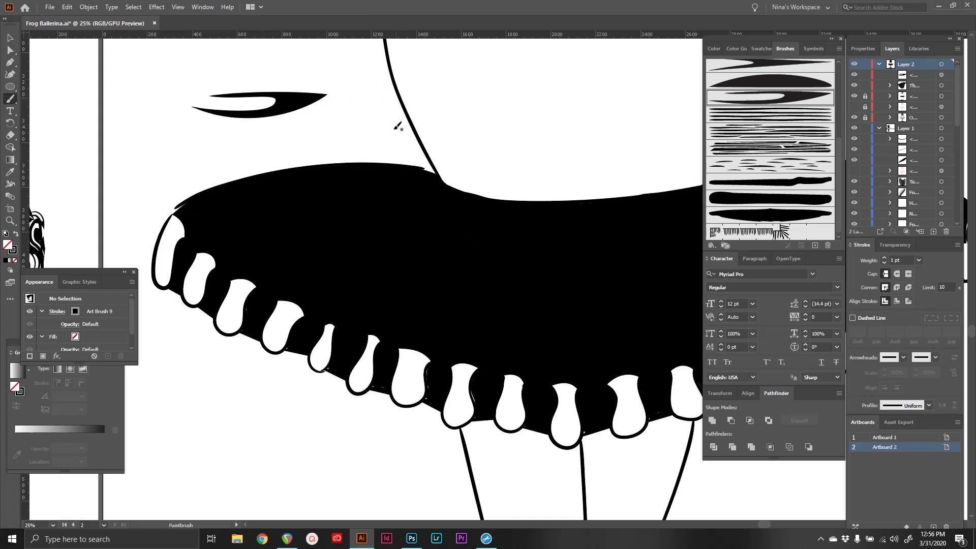
{"action": "mouse_move", "coordinate": [374, 128]}
{"action": "left_mouse_down"}
{"action": "mouse_move", "coordinate": [427, 98]}
{"action": "mouse_move", "coordinate": [411, 115]}
{"action": "left_mouse_up"}
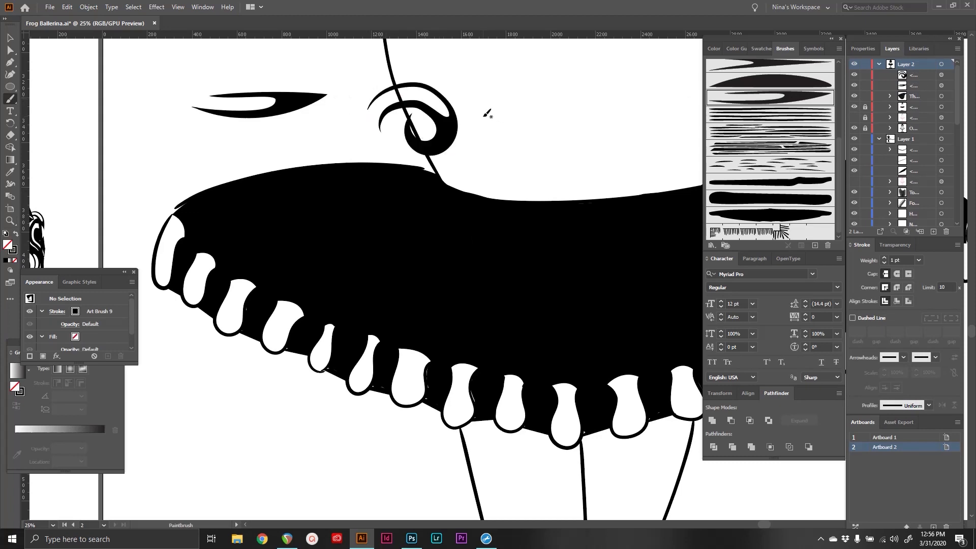
{"action": "key", "text": "ctrl+z"}
Draw a forked, pointed shape above the skirt with the Pen tool and swap its stroke for a solid black fill.
{"action": "left_click", "coordinate": [9, 62]}
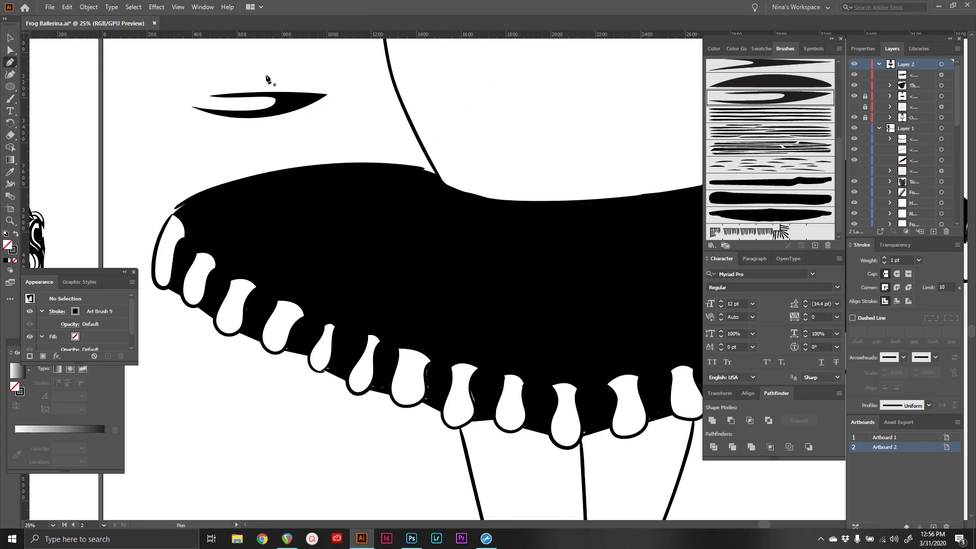
{"action": "left_click", "coordinate": [437, 68]}
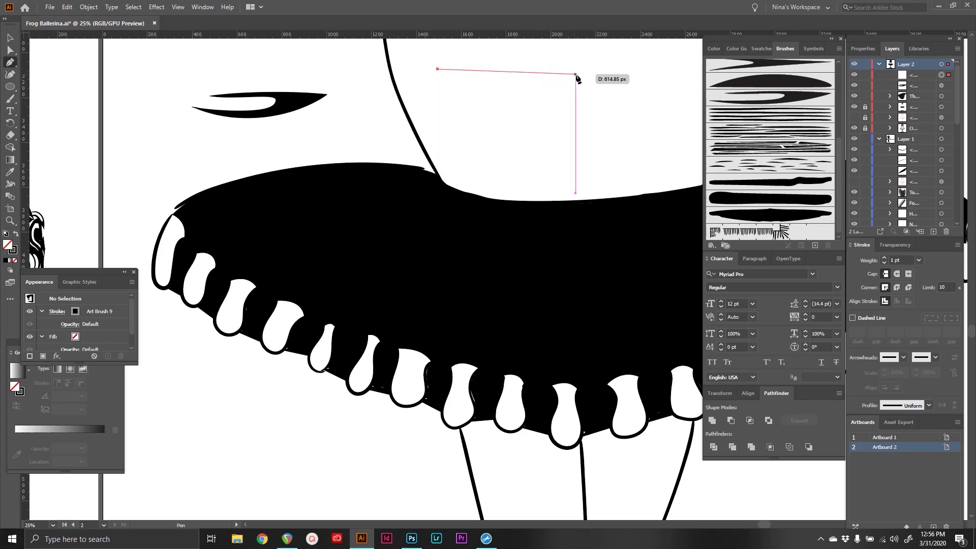
{"action": "left_click_drag", "start_coordinate": [602, 76], "coordinate": [434, 105]}
{"action": "left_click", "coordinate": [12, 39]}
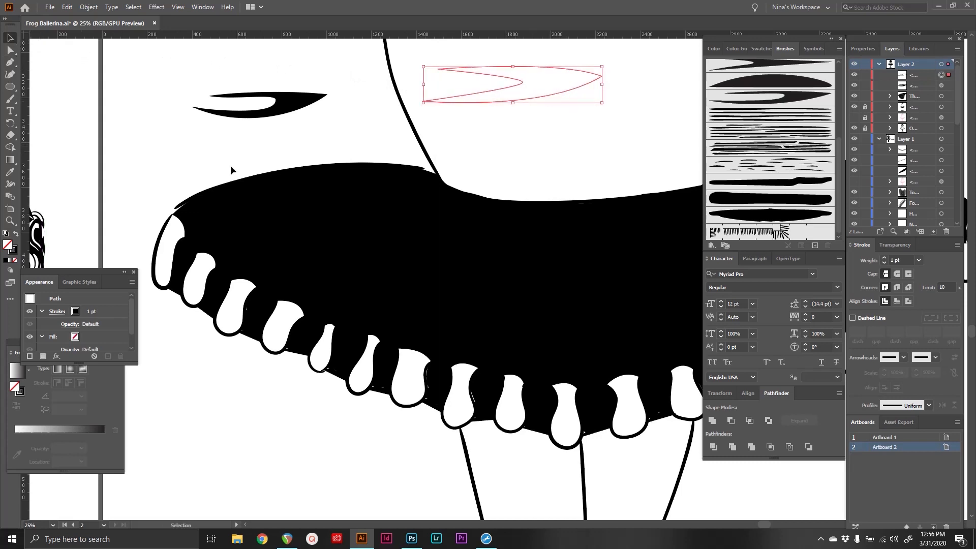
{"action": "key", "text": "shift+x"}
{"action": "left_click", "coordinate": [572, 96]}
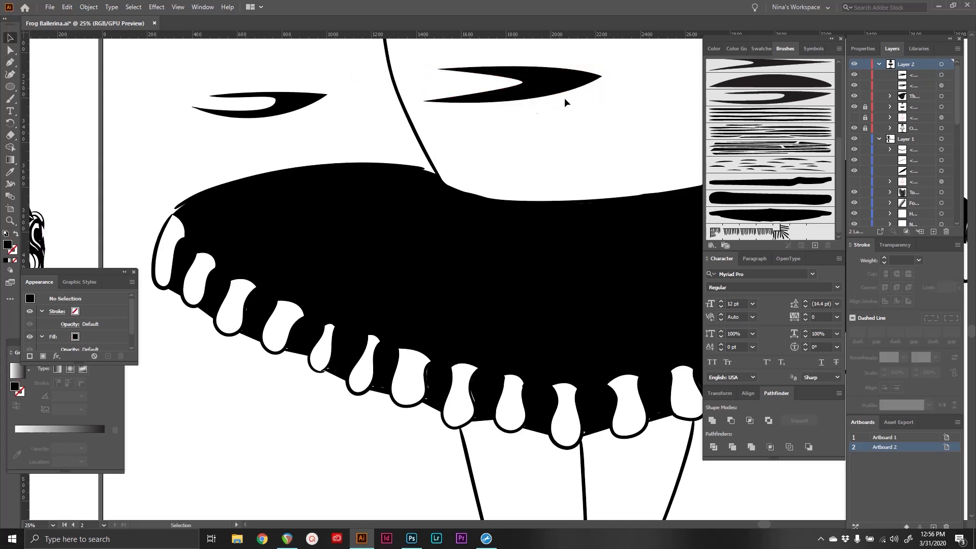
Start a new art brush from the black forked shape, and delete the leftover test brush stroke above the skirt.
{"action": "left_click", "coordinate": [538, 81]}
{"action": "left_click_drag", "start_coordinate": [548, 81], "coordinate": [783, 129]}
{"action": "left_click", "coordinate": [444, 297]}
{"action": "left_click", "coordinate": [457, 343]}
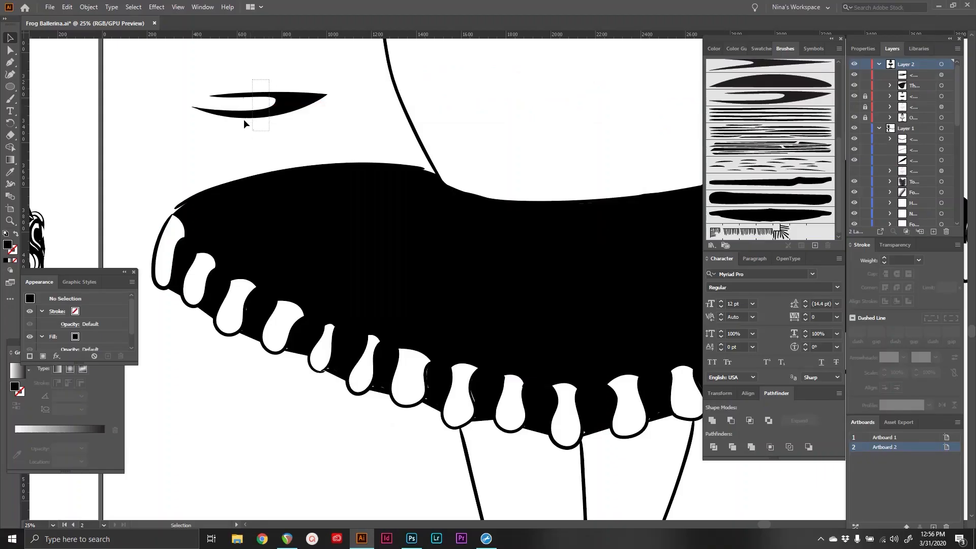
{"action": "left_click", "coordinate": [249, 104]}
{"action": "key", "text": "Delete"}
Set the forked brush's stroke weight to 0.25 pt and paint curled fold lines inside the white ruffles of the skirt rim.
{"action": "key", "text": "z"}
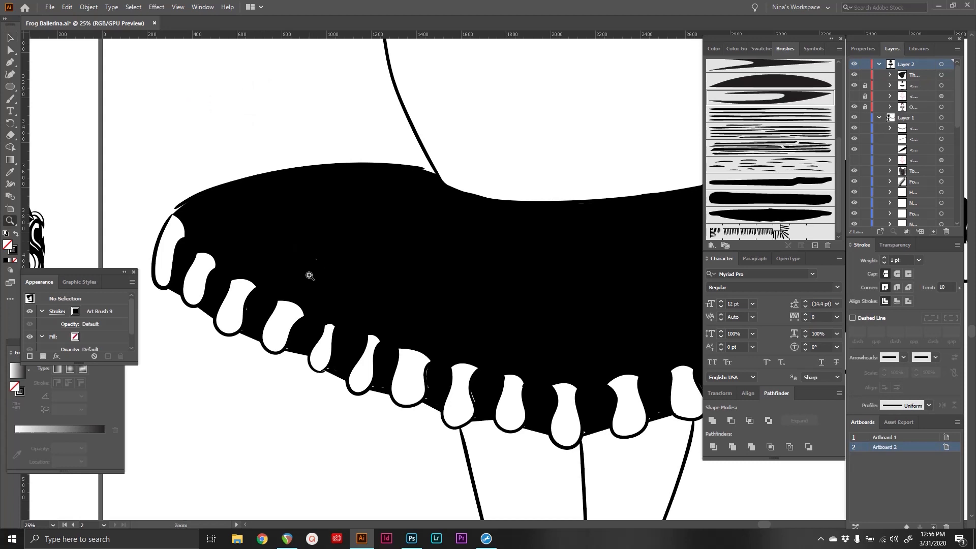
{"action": "left_click", "coordinate": [328, 339]}
{"action": "left_click", "coordinate": [482, 277]}
{"action": "left_click", "coordinate": [9, 99]}
{"action": "left_click", "coordinate": [918, 260]}
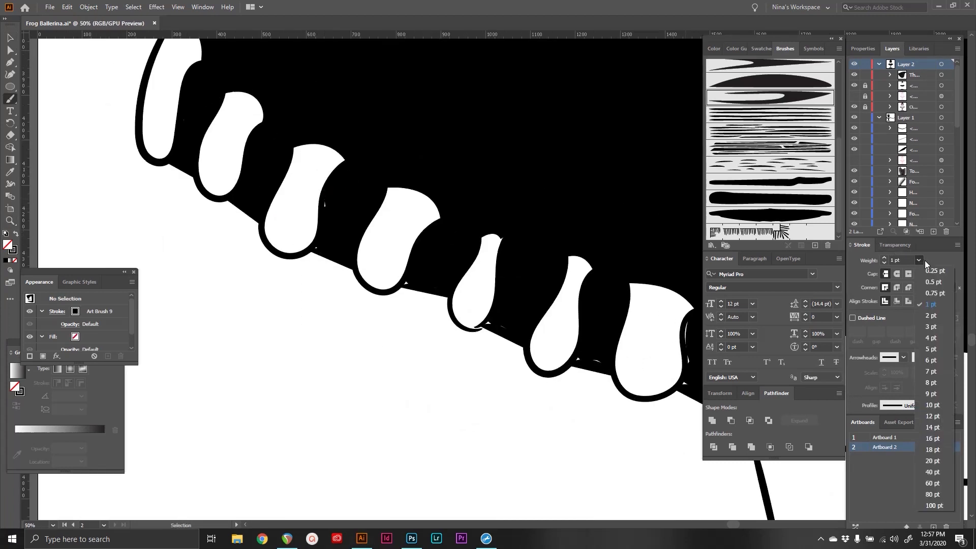
{"action": "left_click", "coordinate": [928, 275]}
{"action": "mouse_move", "coordinate": [298, 160]}
{"action": "left_mouse_down"}
{"action": "mouse_move", "coordinate": [280, 208]}
{"action": "mouse_move", "coordinate": [302, 222]}
{"action": "left_mouse_up"}
{"action": "left_click_drag", "start_coordinate": [392, 209], "coordinate": [396, 258]}
{"action": "key", "text": "ctrl+z"}
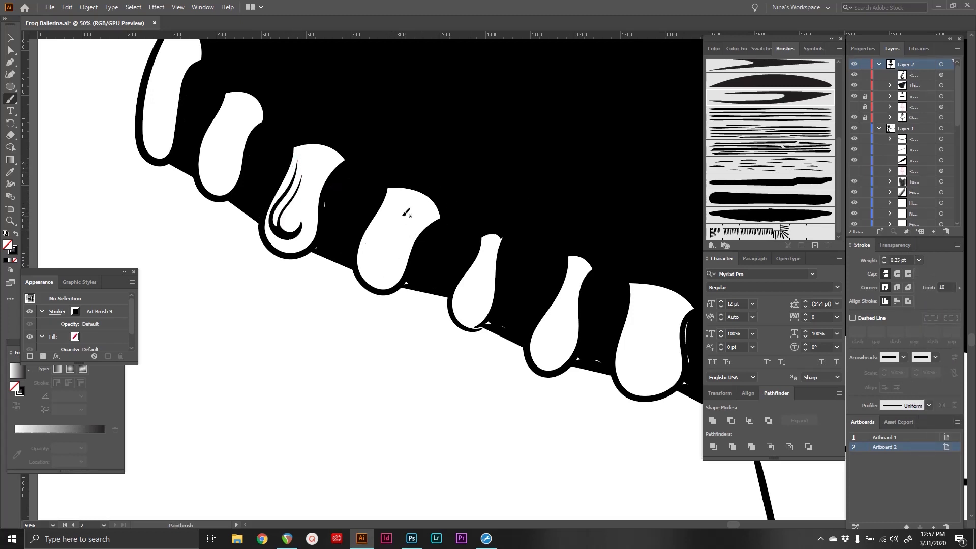
{"action": "mouse_move", "coordinate": [426, 211]}
{"action": "left_mouse_down"}
{"action": "mouse_move", "coordinate": [402, 232]}
{"action": "mouse_move", "coordinate": [396, 260]}
{"action": "mouse_move", "coordinate": [371, 268]}
{"action": "mouse_move", "coordinate": [388, 229]}
{"action": "left_mouse_up"}
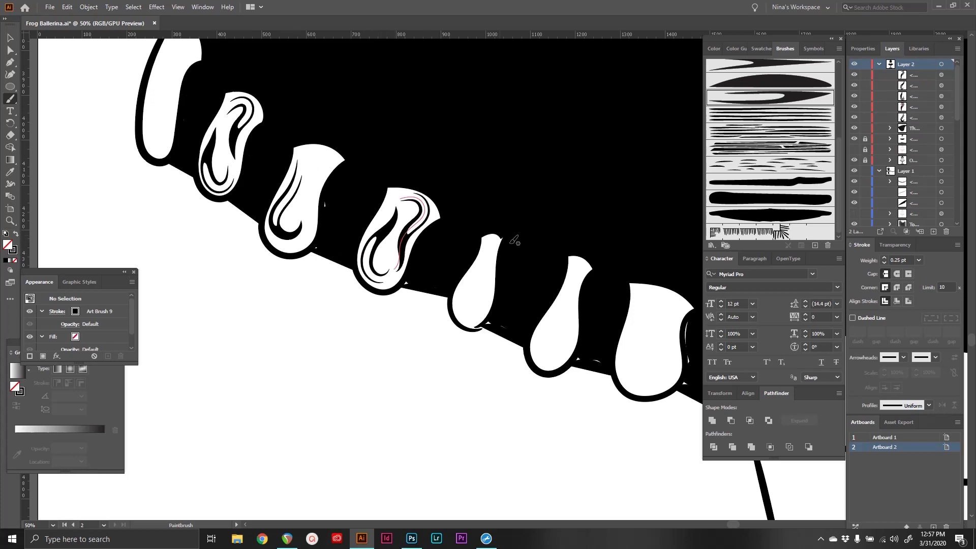
Set the stroke colour to white and paint a curled highlight on the black gap between two skirt ruffles.
{"action": "left_click", "coordinate": [14, 253]}
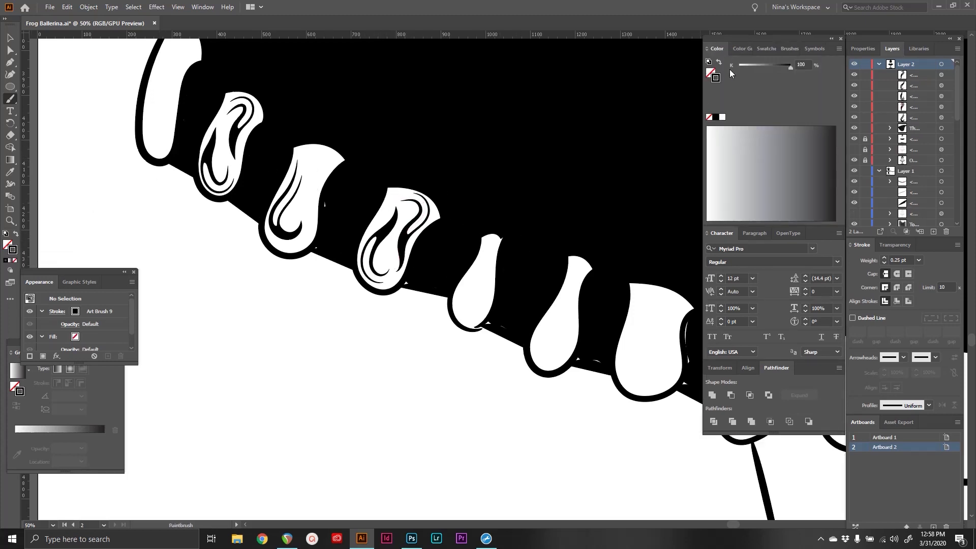
{"action": "left_click", "coordinate": [722, 118]}
{"action": "left_click_drag", "start_coordinate": [370, 193], "coordinate": [354, 229]}
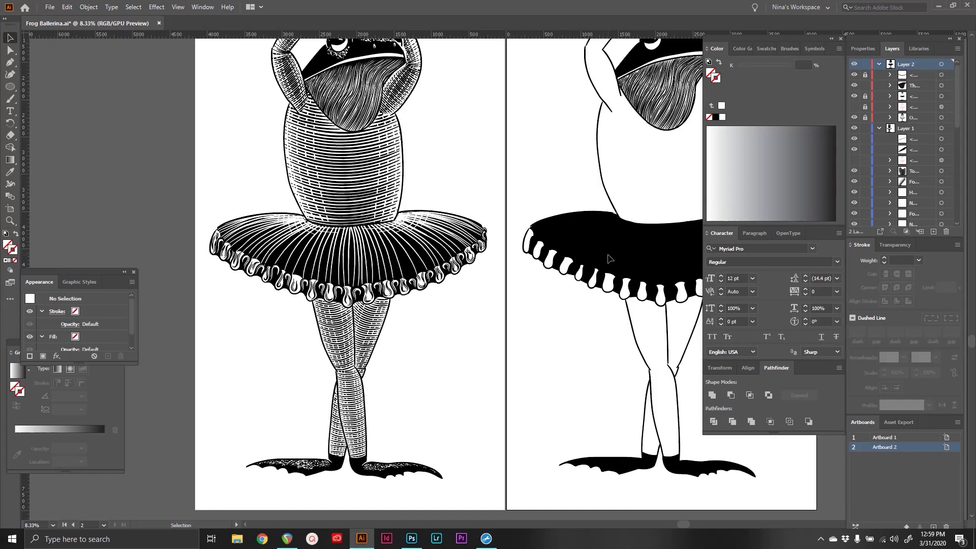
Widen the layer list to show full names and examine which artwork the Skirt Rim and Throat groups contain.
{"action": "scroll", "coordinate": [609, 259], "scroll_direction": "right", "scroll_amount": 5}
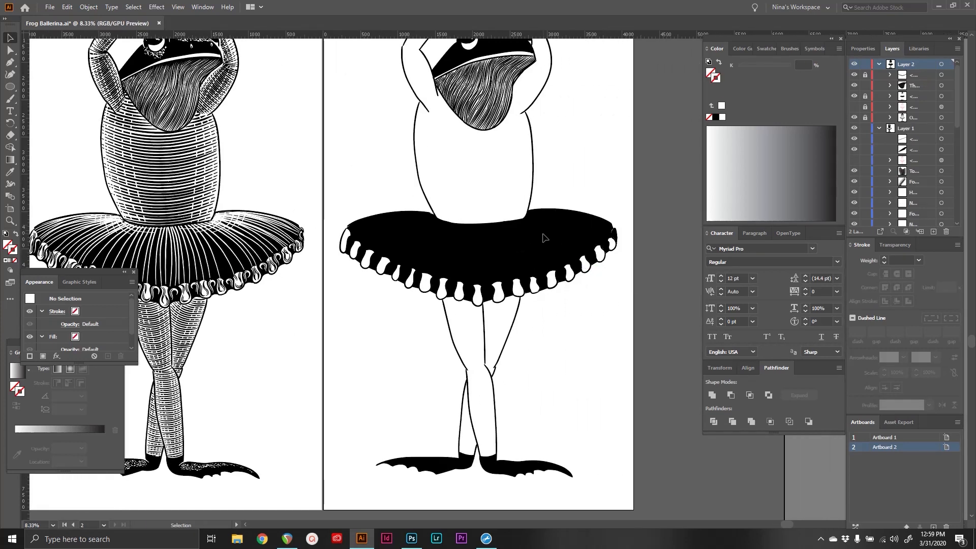
{"action": "scroll", "coordinate": [542, 236], "scroll_direction": "up", "scroll_amount": 3}
{"action": "scroll", "coordinate": [541, 237], "scroll_direction": "down", "scroll_amount": 2}
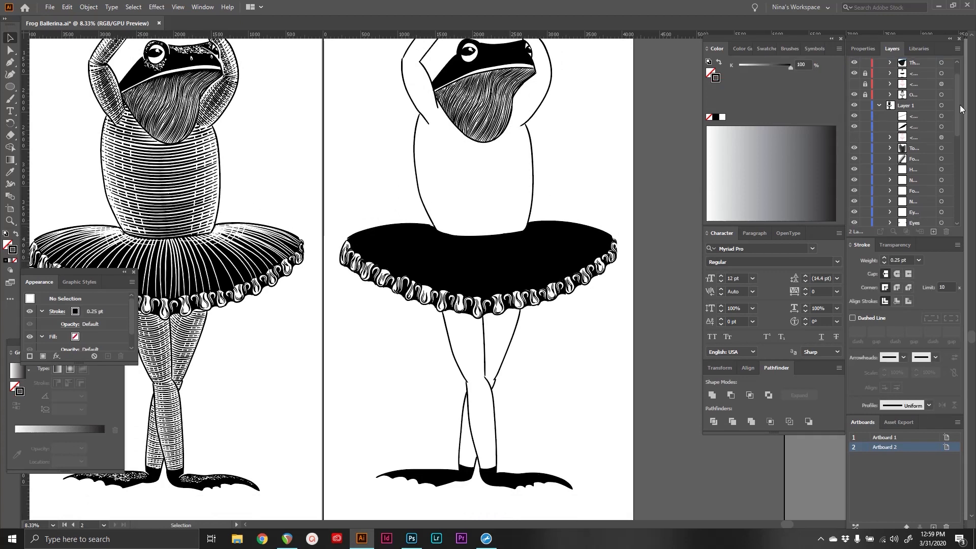
{"action": "scroll", "coordinate": [946, 107], "scroll_direction": "up", "scroll_amount": 2}
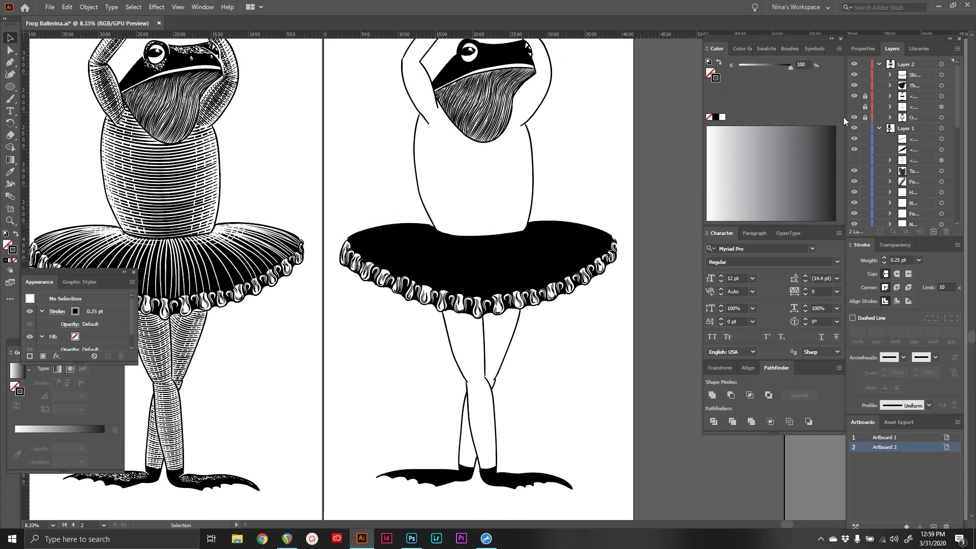
{"action": "left_click_drag", "start_coordinate": [845, 117], "coordinate": [779, 117]}
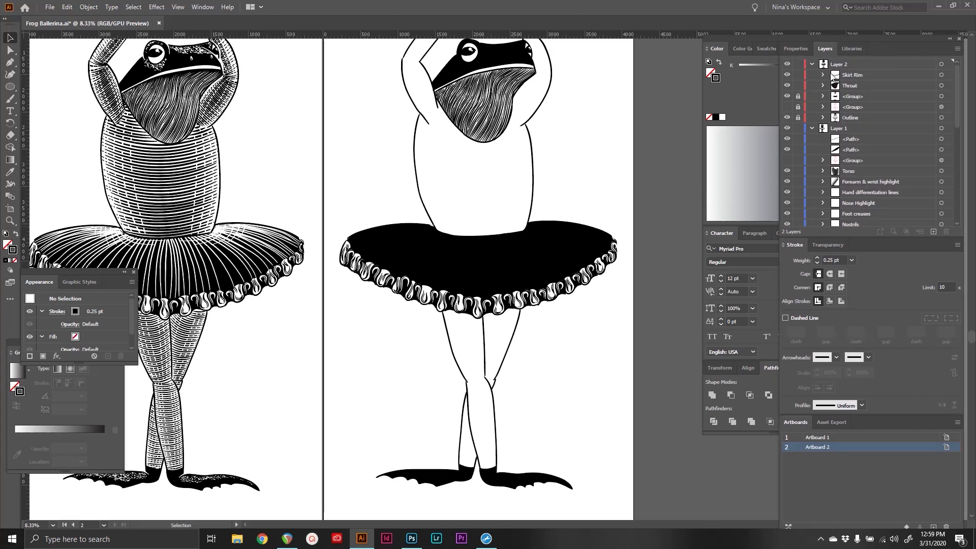
{"action": "left_click", "coordinate": [860, 77]}
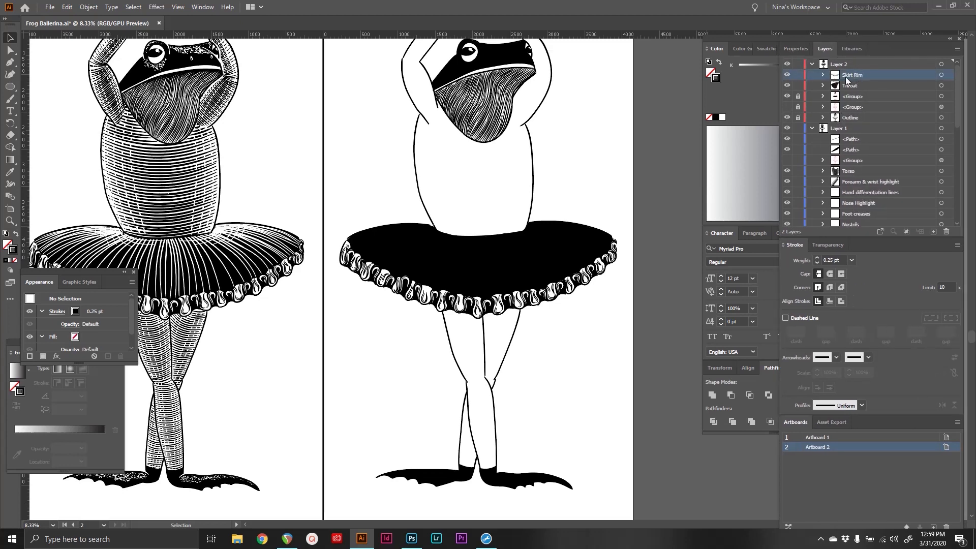
{"action": "left_click", "coordinate": [941, 75]}
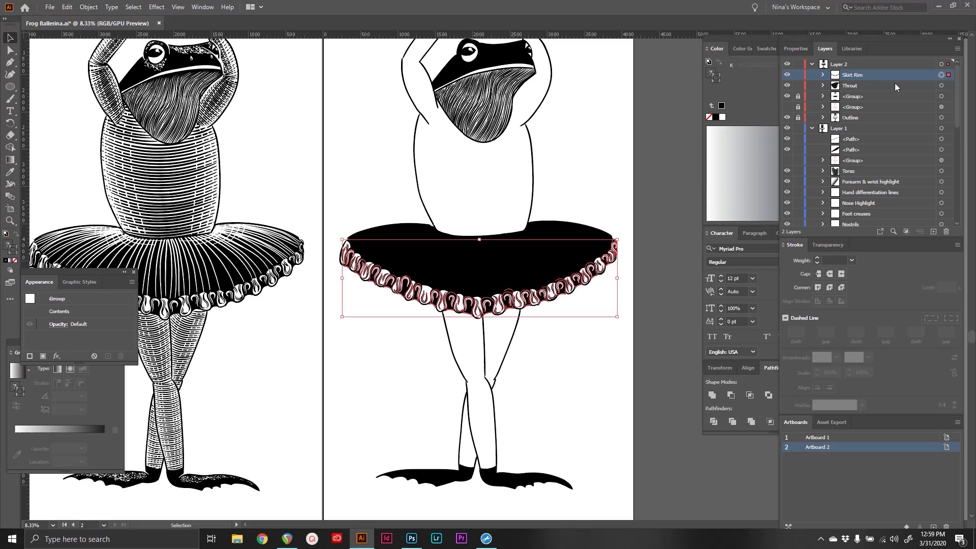
{"action": "left_click", "coordinate": [941, 85]}
{"action": "key", "text": "ctrl+shift+a"}
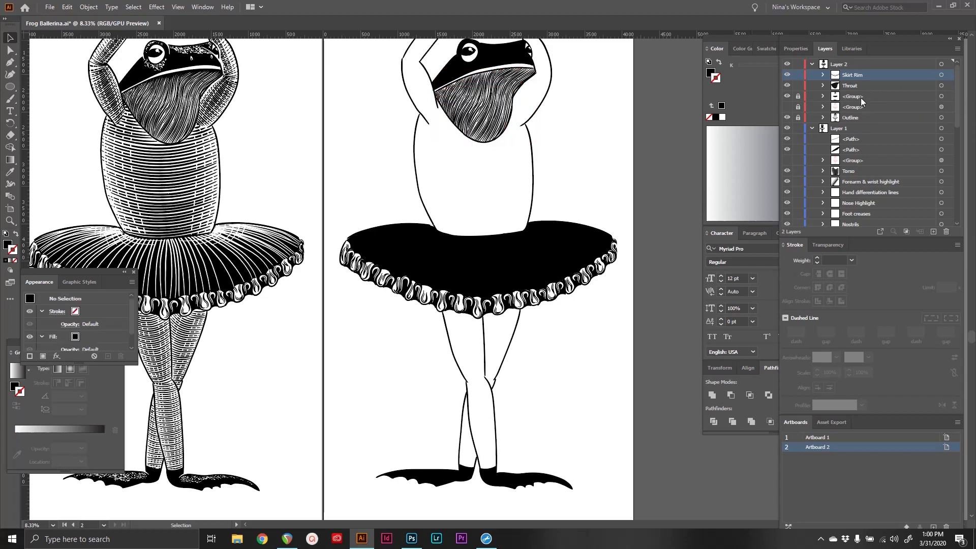
Rename the unnamed group directly below Throat as "Black fill".
{"action": "left_click", "coordinate": [863, 96]}
{"action": "double_click", "coordinate": [855, 97]}
{"action": "type", "text": "Black fill"}
{"action": "key", "text": "Return"}
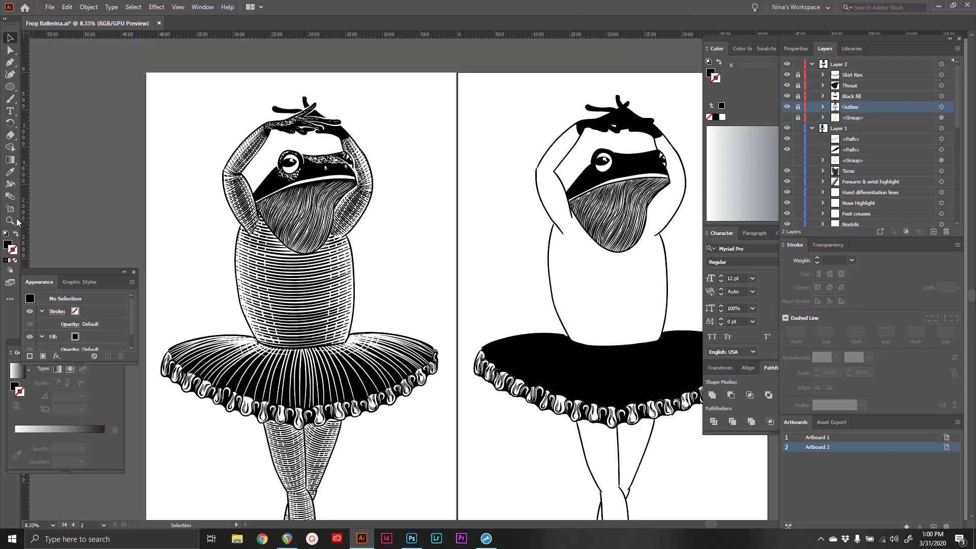
Draw a small open arch with the Pencil tool in the empty area beside the second frog's throat.
{"action": "left_click", "coordinate": [16, 220]}
{"action": "left_click", "coordinate": [344, 144]}
{"action": "left_click", "coordinate": [460, 254]}
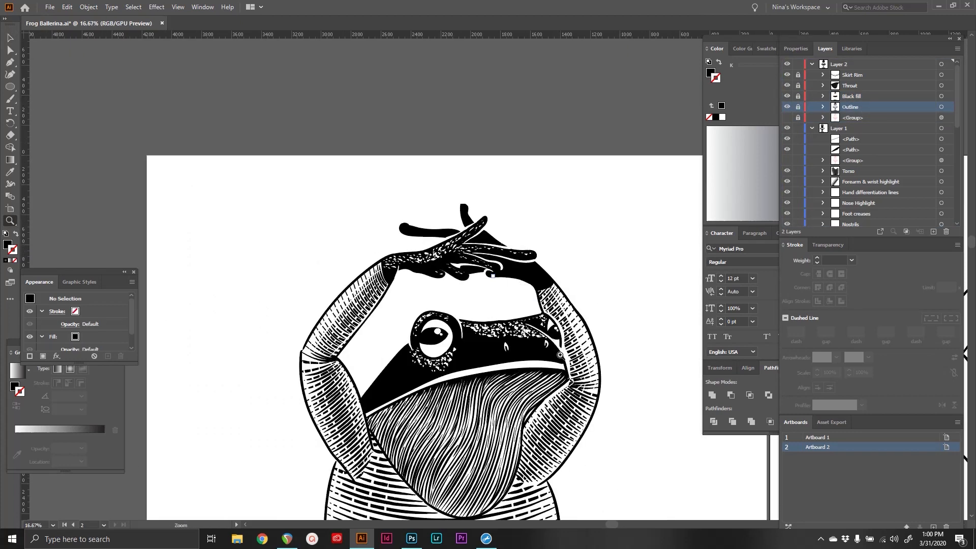
{"action": "left_click", "coordinate": [560, 354]}
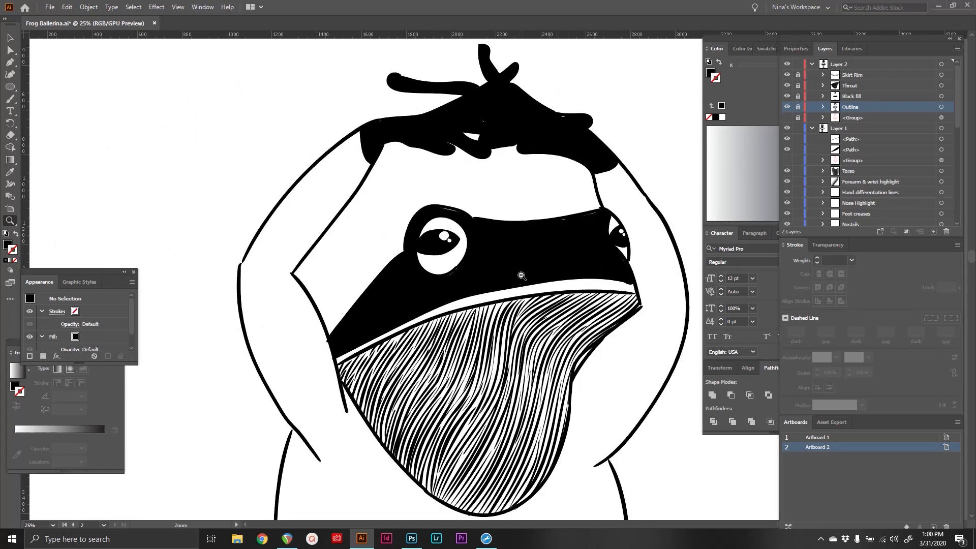
{"action": "key", "text": "ctrl+minus"}
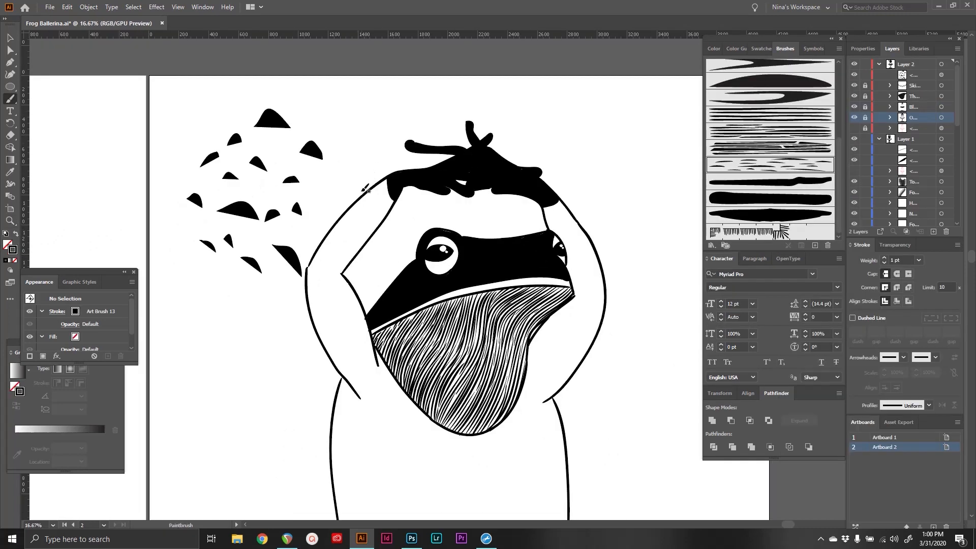
{"action": "left_click", "coordinate": [10, 98]}
{"action": "left_click", "coordinate": [55, 123]}
{"action": "mouse_move", "coordinate": [163, 337]}
{"action": "left_mouse_down"}
{"action": "mouse_move", "coordinate": [193, 321]}
{"action": "mouse_move", "coordinate": [227, 337]}
{"action": "left_mouse_up"}
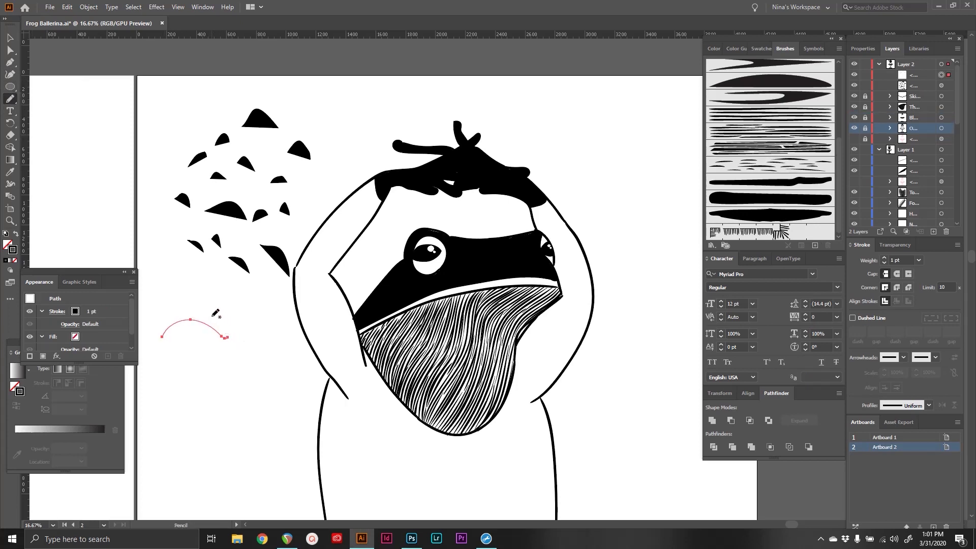
Set the Pencil tool options so that new pencil strokes are filled.
{"action": "left_click", "coordinate": [10, 98]}
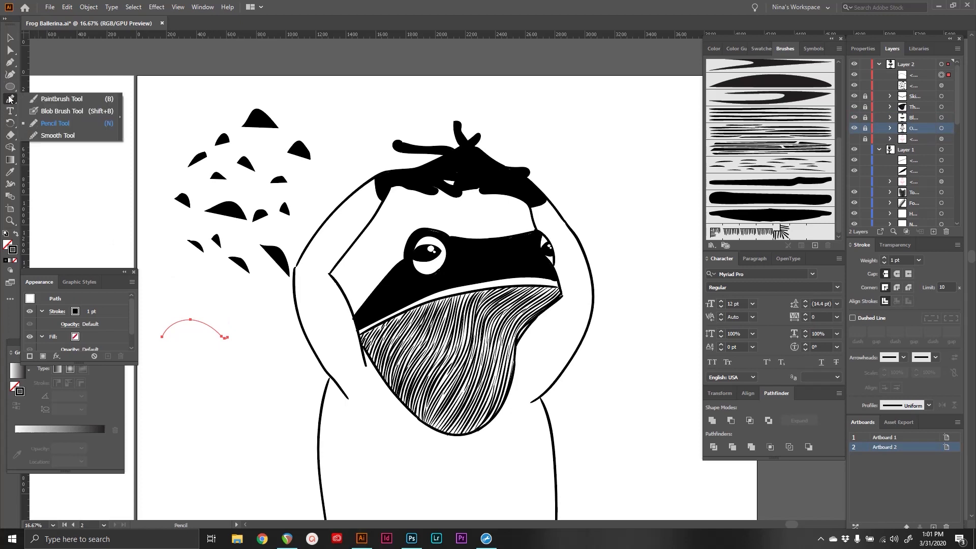
{"action": "left_click", "coordinate": [9, 100]}
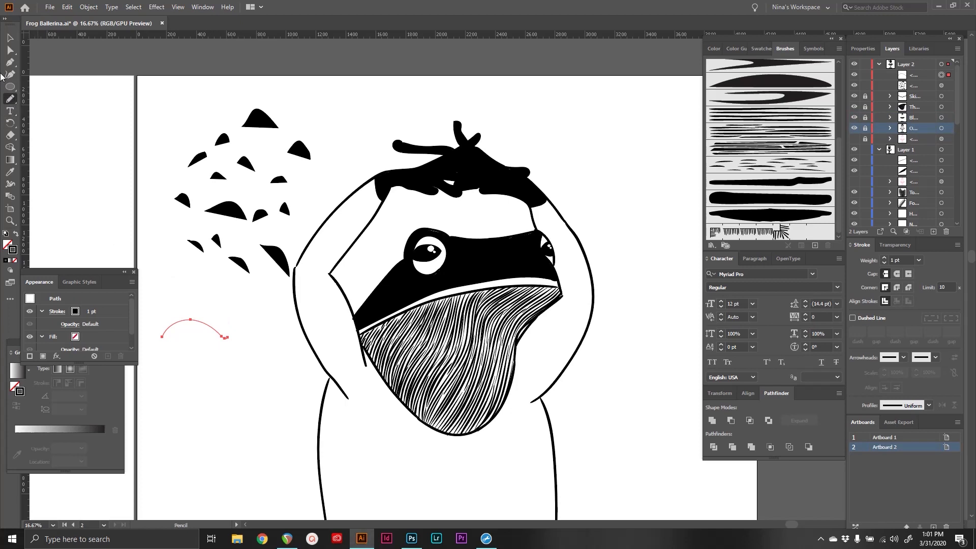
{"action": "double_click", "coordinate": [11, 99]}
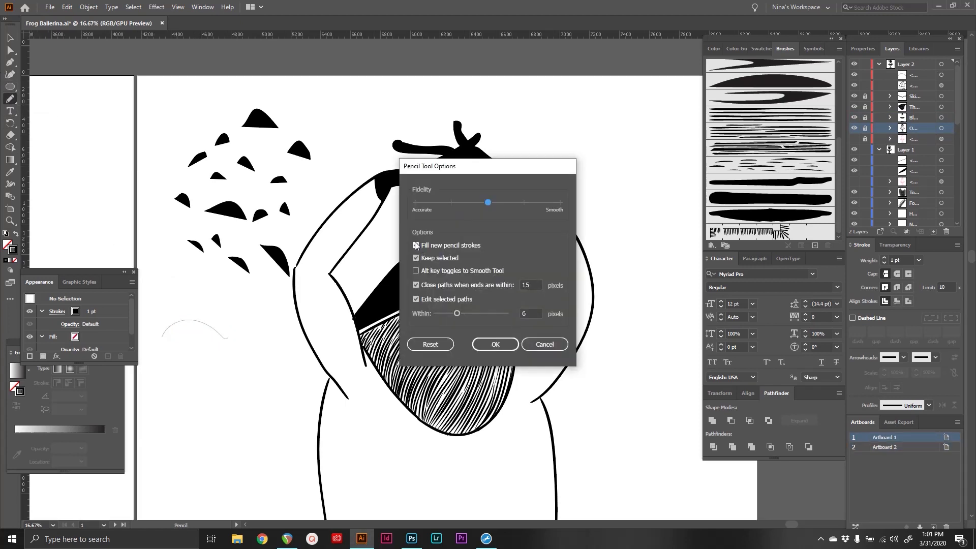
{"action": "left_click", "coordinate": [495, 344]}
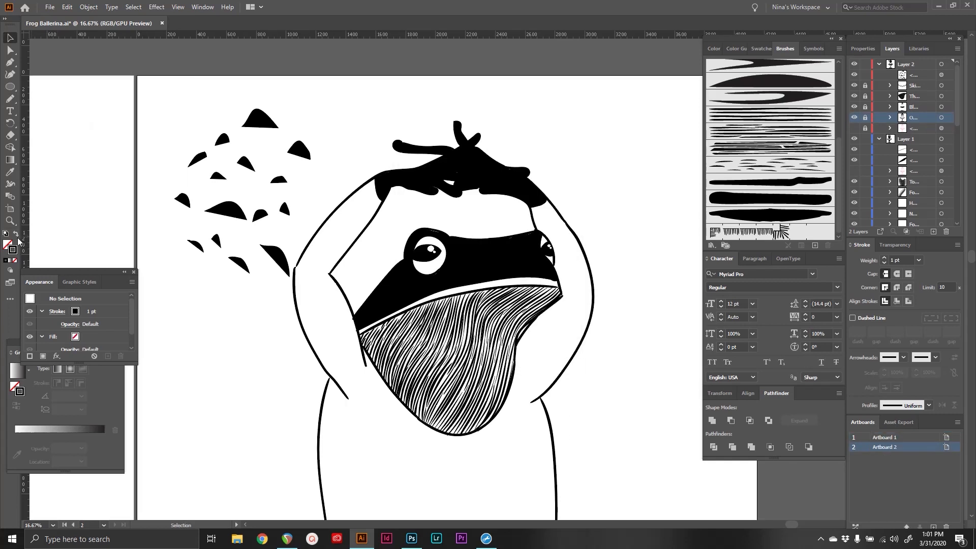
Swap fill and stroke to get a black fill without stroke, and draw flat arched dashes beside the second frog's head.
{"action": "key", "text": "v"}
{"action": "left_click", "coordinate": [15, 234]}
{"action": "mouse_move", "coordinate": [485, 163]}
{"action": "left_mouse_down"}
{"action": "mouse_move", "coordinate": [516, 155]}
{"action": "mouse_move", "coordinate": [523, 167]}
{"action": "mouse_move", "coordinate": [544, 136]}
{"action": "mouse_move", "coordinate": [593, 151]}
{"action": "left_mouse_up"}
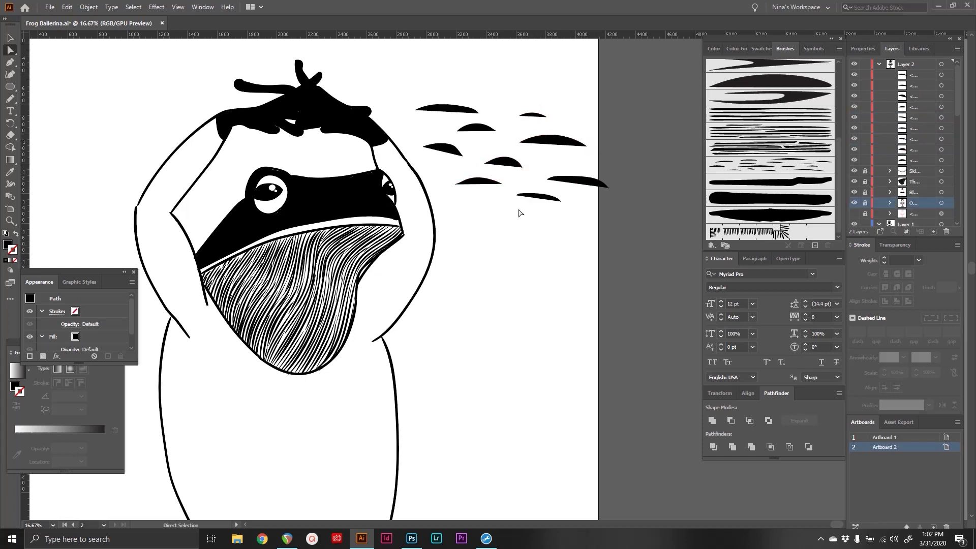
Select all the flat black dashes beside the second frog's head.
{"action": "left_click", "coordinate": [519, 212]}
{"action": "left_click", "coordinate": [10, 38]}
{"action": "left_click_drag", "start_coordinate": [596, 92], "coordinate": [415, 204]}
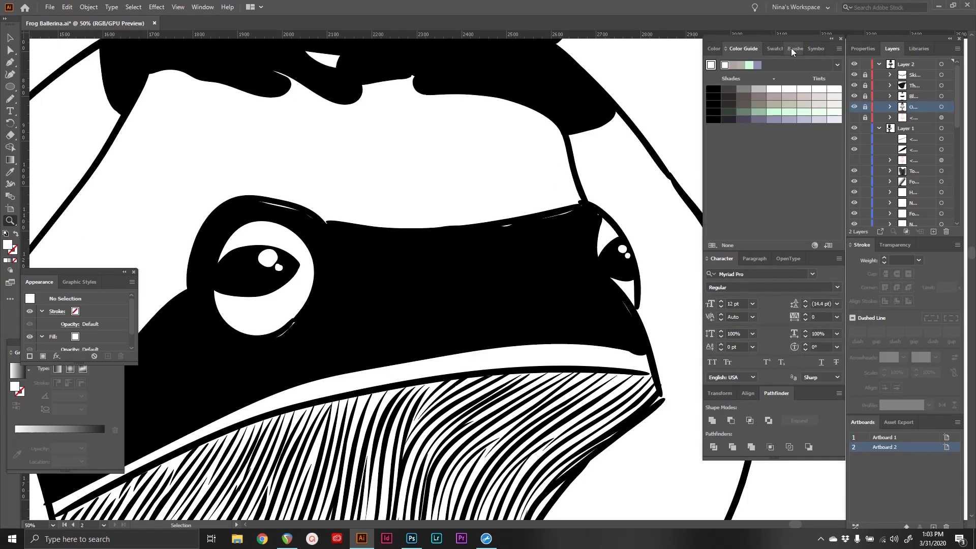
Set the speckle art brush to a white 0.25 pt stroke and paint speckles across the black brow between the eyes.
{"action": "left_click", "coordinate": [791, 48]}
{"action": "key", "text": "b"}
{"action": "left_click", "coordinate": [918, 261]}
{"action": "left_click", "coordinate": [922, 270]}
{"action": "left_click_drag", "start_coordinate": [379, 258], "coordinate": [424, 263]}
{"action": "mouse_move", "coordinate": [489, 259]}
{"action": "left_mouse_down"}
{"action": "mouse_move", "coordinate": [500, 250]}
{"action": "mouse_move", "coordinate": [557, 285]}
{"action": "left_mouse_up"}
{"action": "key", "text": "ctrl+z"}
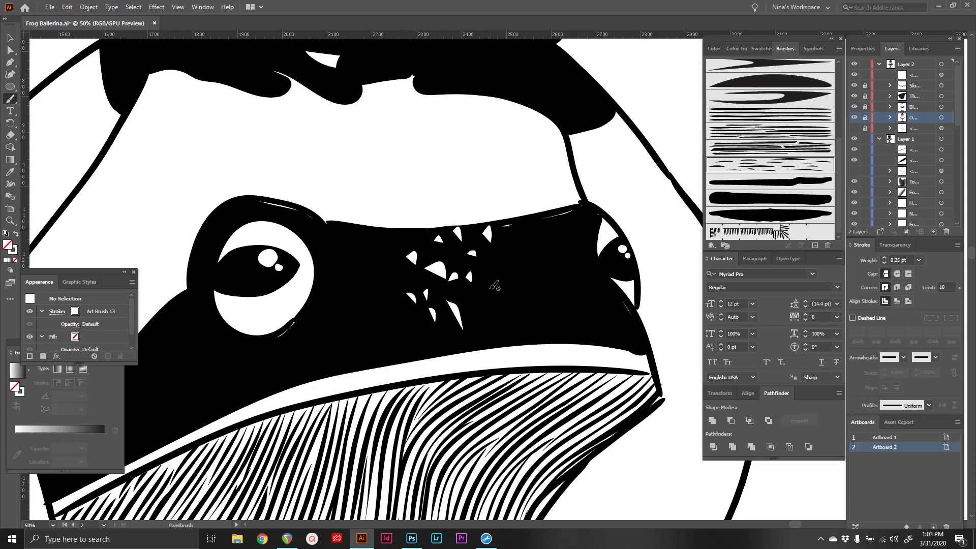
{"action": "left_click_drag", "start_coordinate": [491, 288], "coordinate": [555, 267]}
{"action": "left_click_drag", "start_coordinate": [363, 270], "coordinate": [419, 270]}
{"action": "key", "text": "ctrl+z"}
Group the three speckle strokes on the brow and expand their appearance into shapes.
{"action": "left_click", "coordinate": [10, 39]}
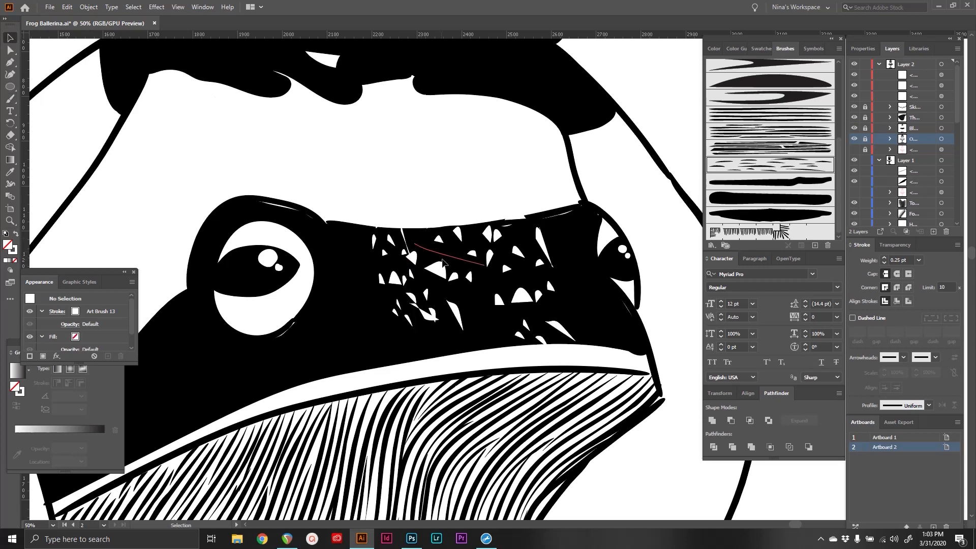
{"action": "left_click", "coordinate": [385, 256]}
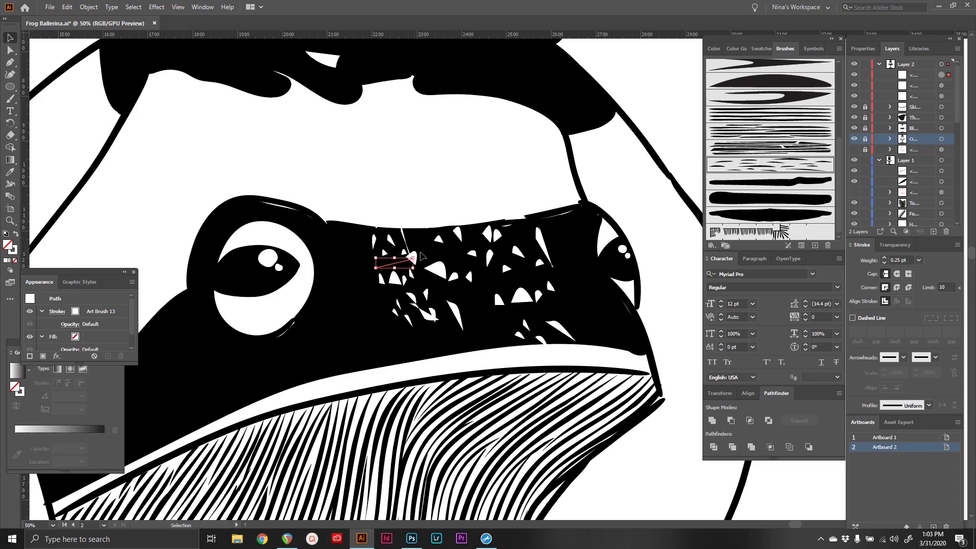
{"action": "left_click", "coordinate": [463, 260], "text": "shift"}
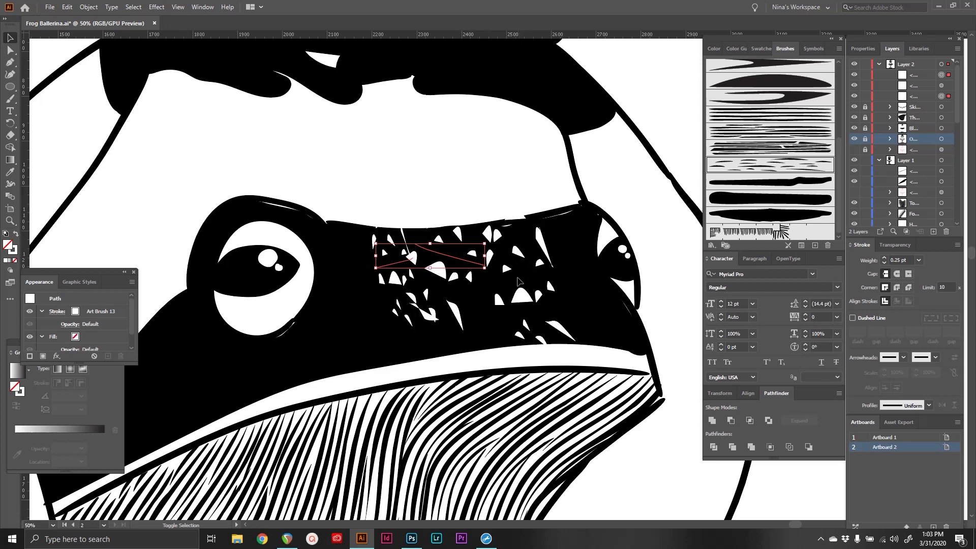
{"action": "left_click", "coordinate": [521, 278], "text": "shift"}
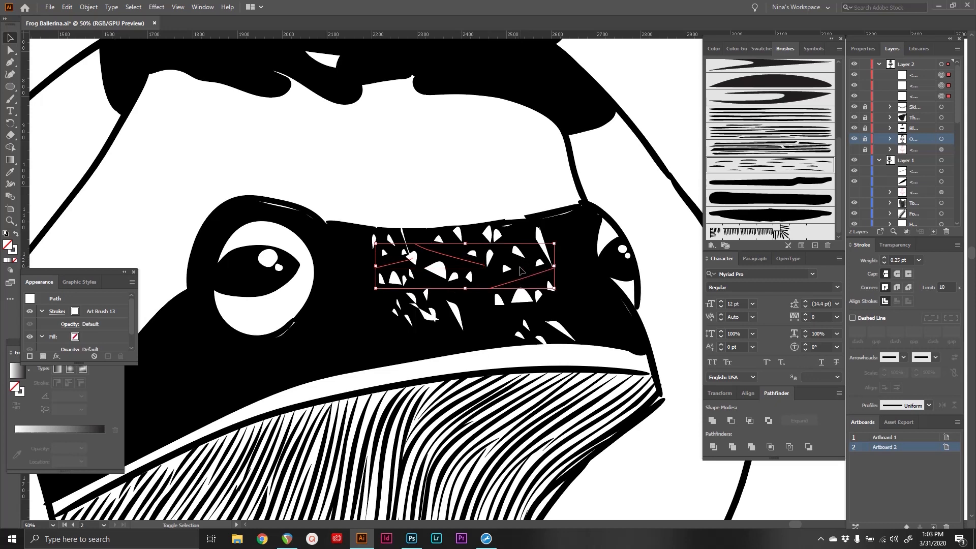
{"action": "key", "text": "ctrl+g"}
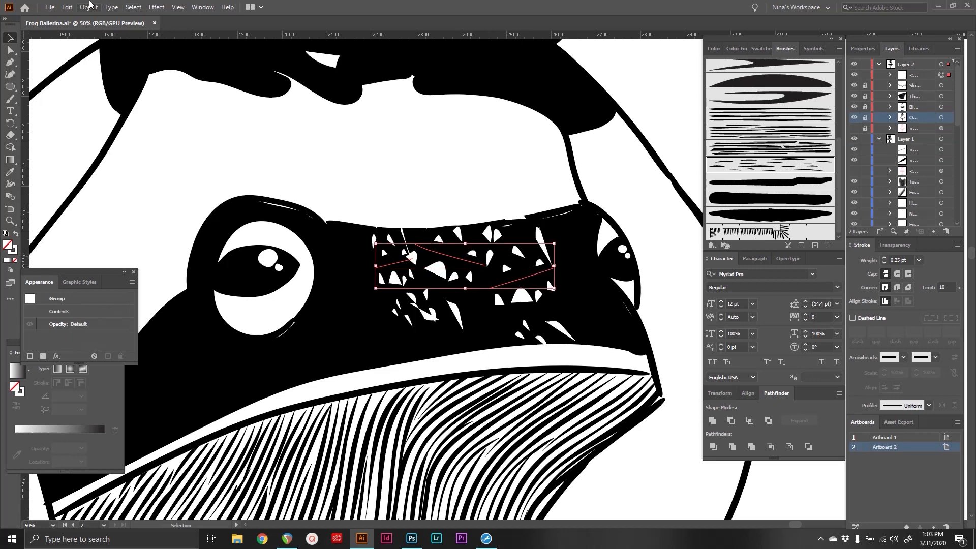
{"action": "left_click", "coordinate": [89, 6]}
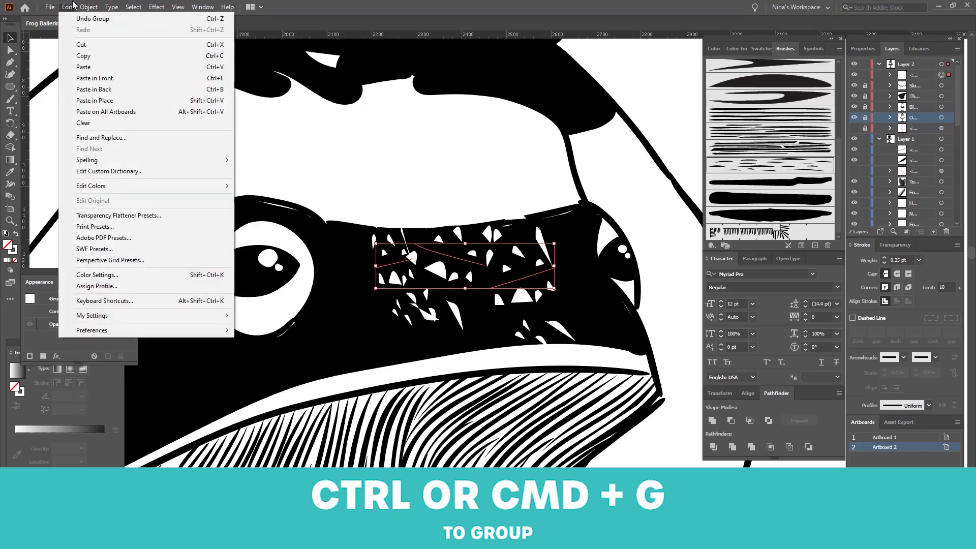
{"action": "left_click", "coordinate": [152, 143]}
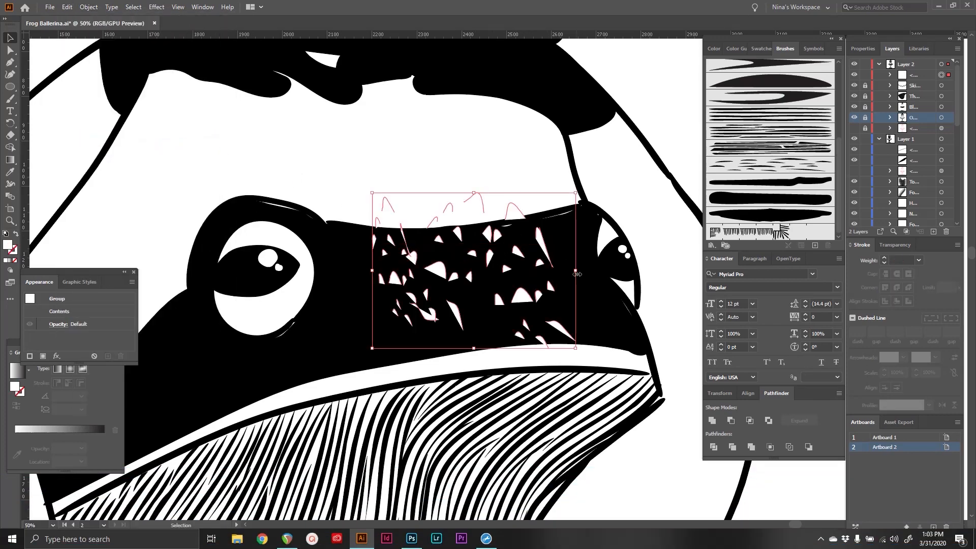
Scale down the speckle group and arrange copies of it across the brow and on the black wrist.
{"action": "left_click_drag", "start_coordinate": [576, 272], "coordinate": [542, 239]}
{"action": "left_click", "coordinate": [534, 203]}
{"action": "left_click", "coordinate": [542, 232]}
{"action": "left_click_drag", "start_coordinate": [588, 205], "coordinate": [559, 184]}
{"action": "left_click", "coordinate": [401, 266]}
{"action": "left_click_drag", "start_coordinate": [407, 238], "coordinate": [407, 232]}
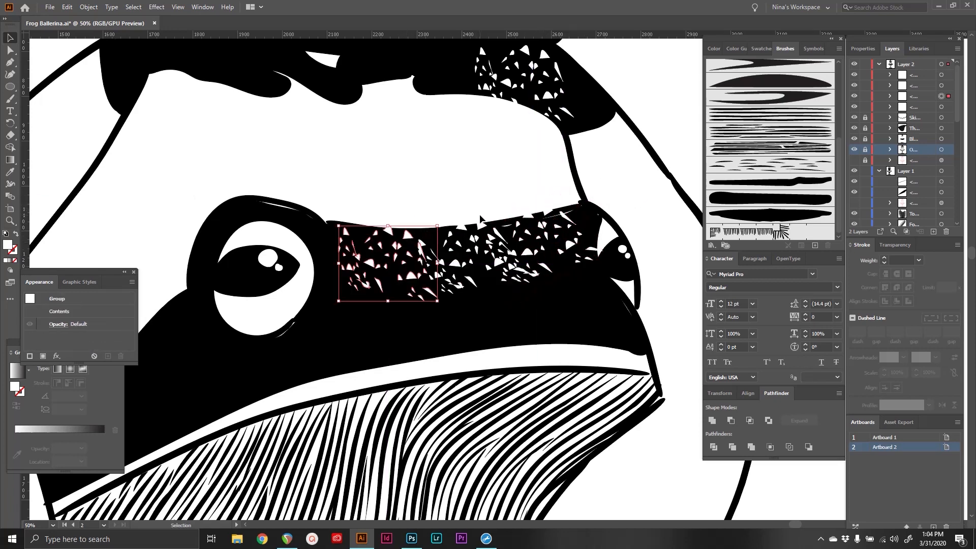
Select the three speckle groups on the brow and erase along their lower edge with the Eraser.
{"action": "left_click_drag", "start_coordinate": [369, 194], "coordinate": [553, 261]}
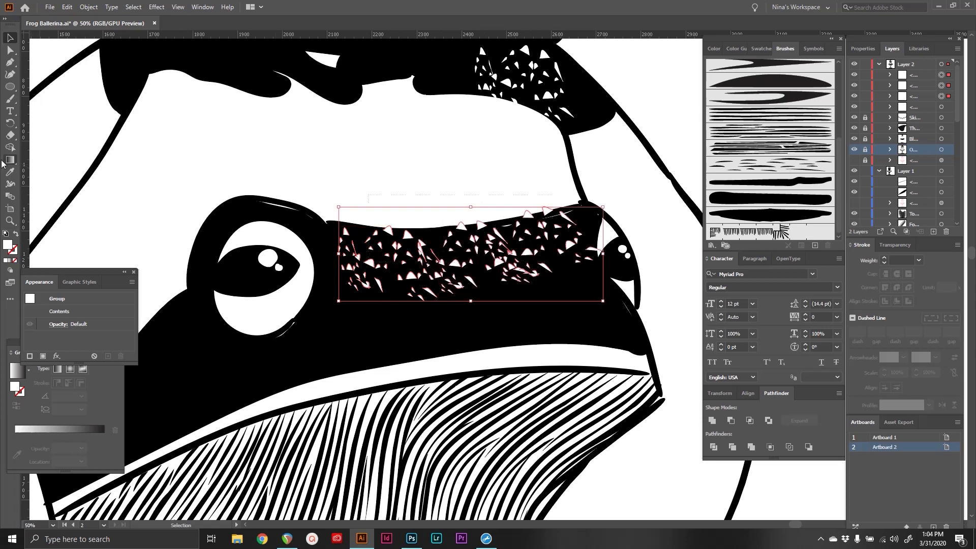
{"action": "left_click", "coordinate": [9, 146]}
{"action": "key", "text": "shift+e"}
{"action": "mouse_move", "coordinate": [341, 291]}
{"action": "left_mouse_down"}
{"action": "mouse_move", "coordinate": [548, 289]}
{"action": "mouse_move", "coordinate": [607, 251]}
{"action": "mouse_move", "coordinate": [527, 296]}
{"action": "left_mouse_up"}
Delete the speckle groups from the brow and from the black wrist.
{"action": "key", "text": "v"}
{"action": "key", "text": "Delete"}
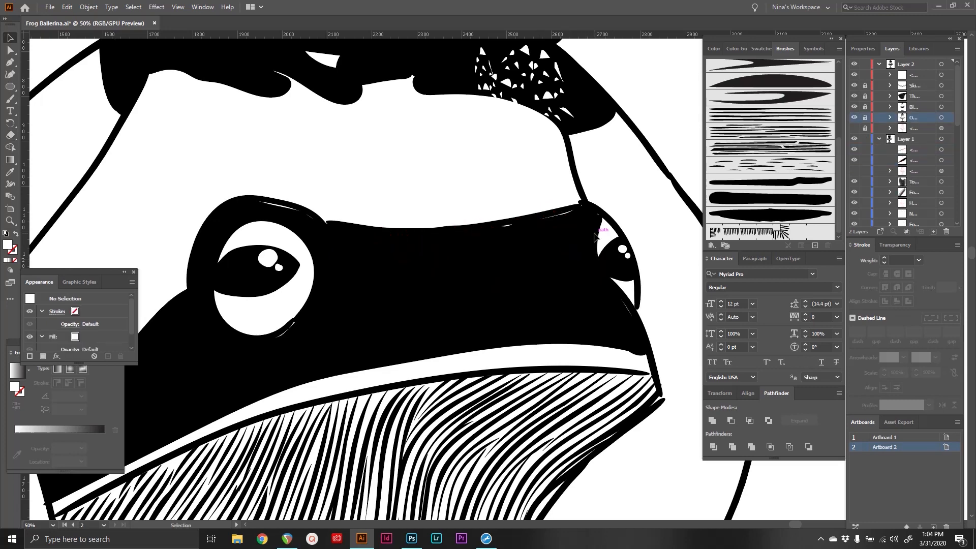
{"action": "left_click", "coordinate": [534, 80]}
{"action": "key", "text": "Delete"}
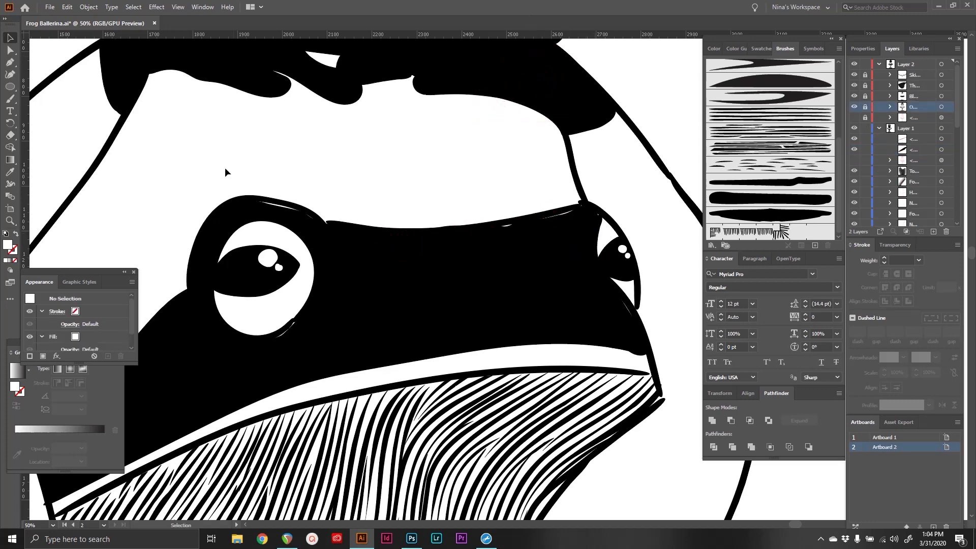
Place a copy of the finished frog's white speckles on the second frog's hands, face and feet.
{"action": "key", "text": "z"}
{"action": "scroll", "coordinate": [524, 224], "scroll_direction": "down", "scroll_amount": 3}
{"action": "scroll", "coordinate": [449, 294], "scroll_direction": "left", "scroll_amount": 10}
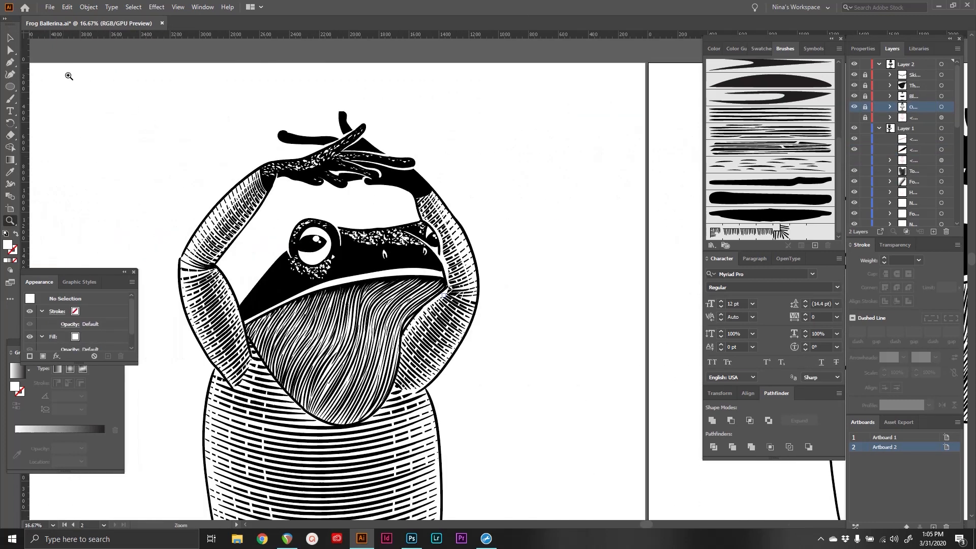
{"action": "left_click", "coordinate": [10, 38]}
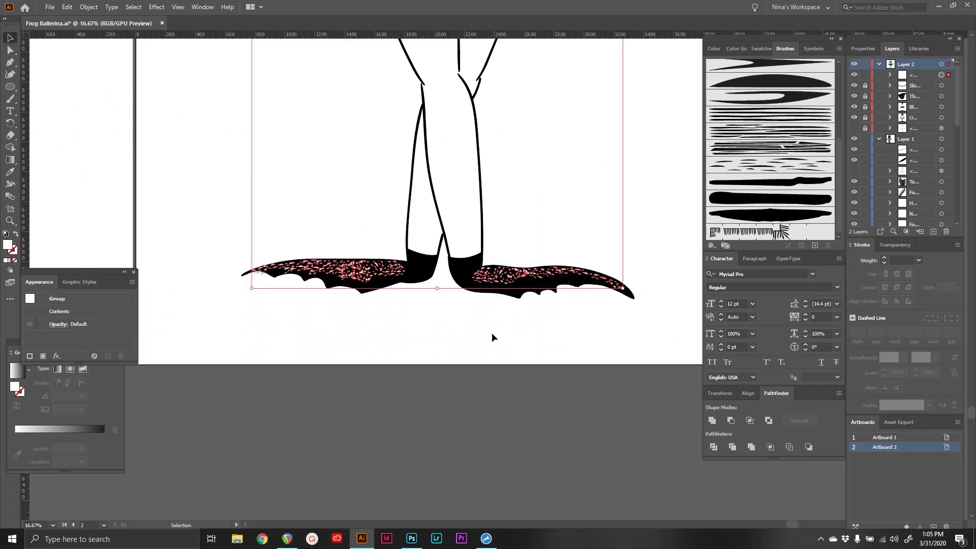
{"action": "left_click", "coordinate": [494, 333]}
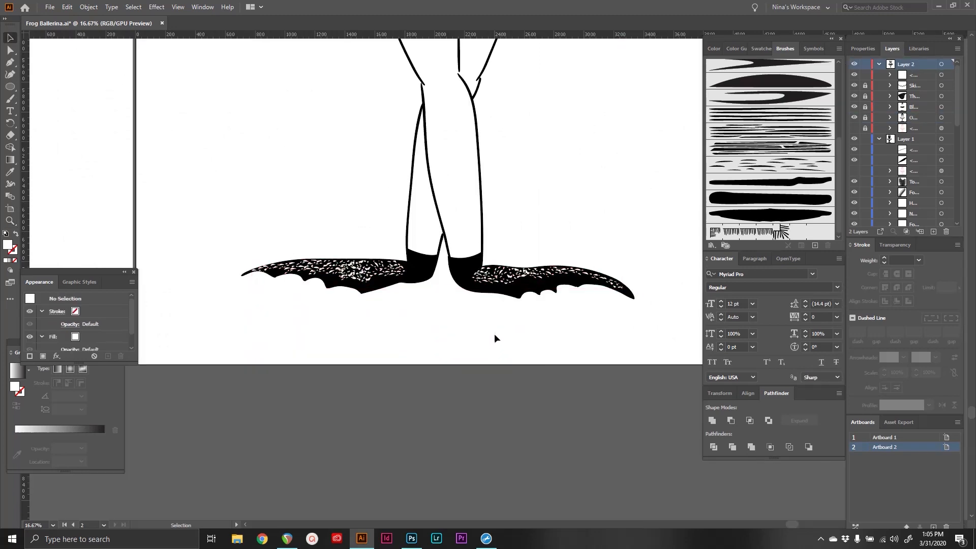
Examine the placed speckle group on the second frog from the hands and face down to the feet.
{"action": "scroll", "coordinate": [562, 177], "scroll_direction": "up", "scroll_amount": 15}
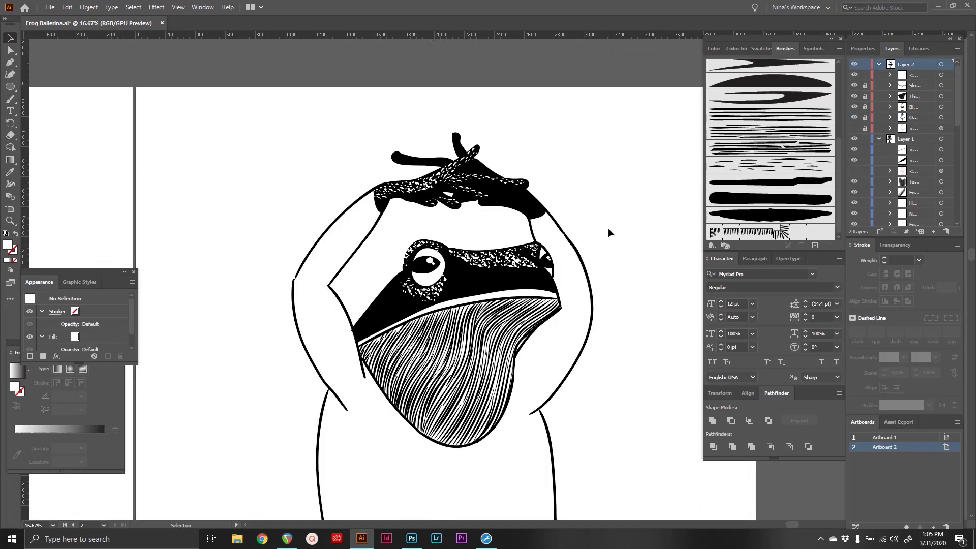
{"action": "left_click", "coordinate": [15, 221]}
{"action": "left_click", "coordinate": [518, 230]}
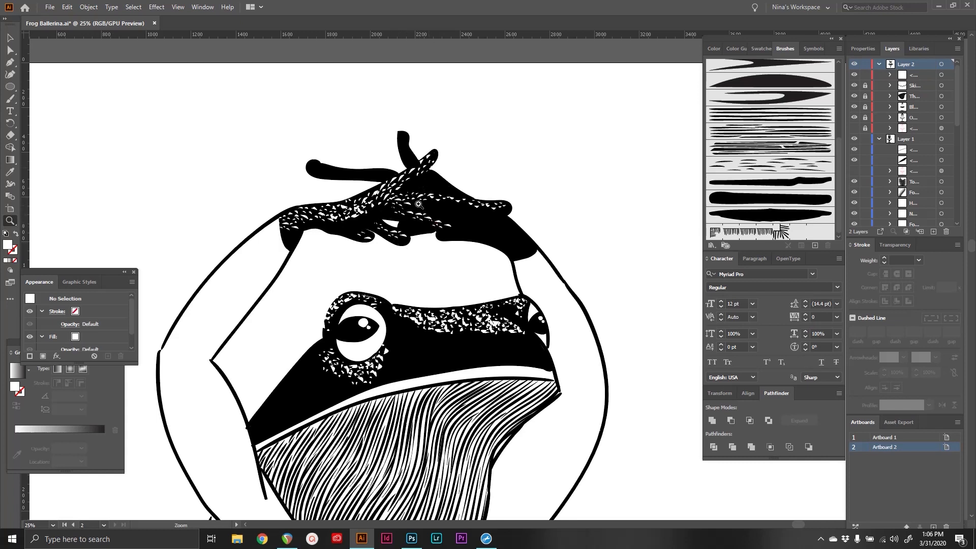
{"action": "key", "text": "v"}
{"action": "left_click", "coordinate": [449, 322]}
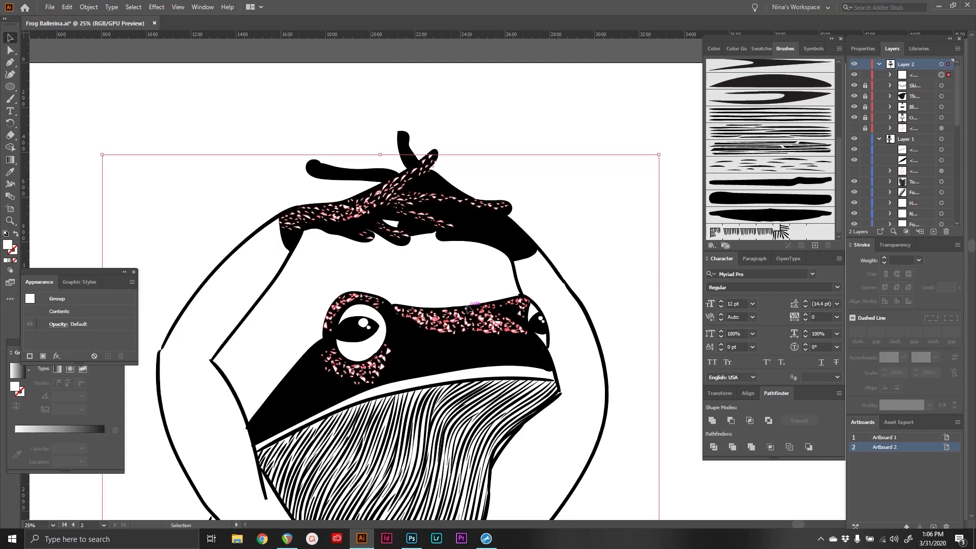
{"action": "left_click", "coordinate": [596, 119]}
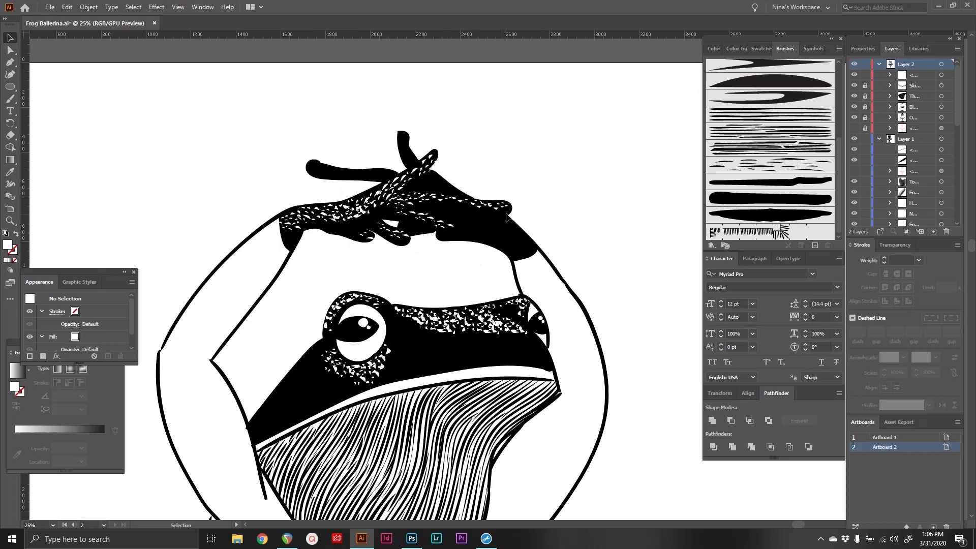
{"action": "scroll", "coordinate": [498, 266], "scroll_direction": "down", "scroll_amount": 15}
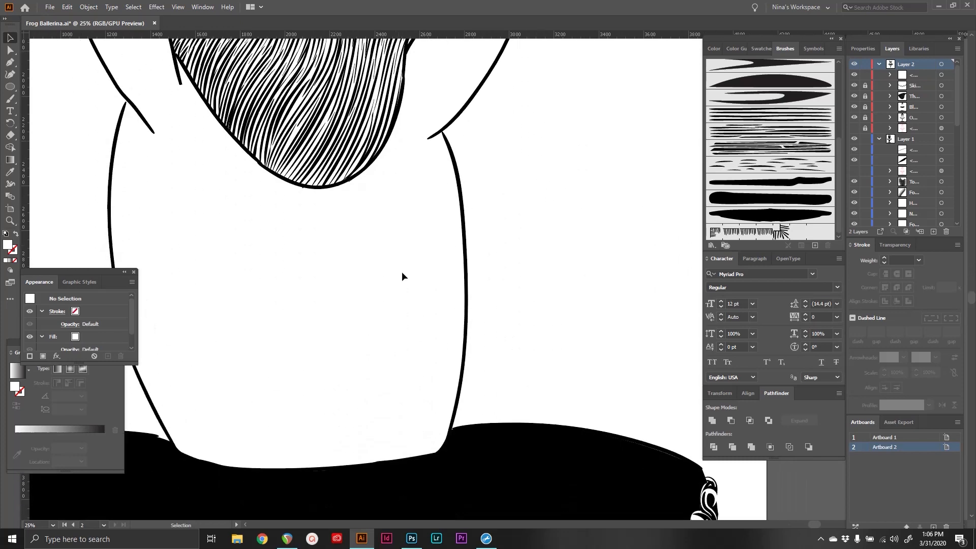
{"action": "scroll", "coordinate": [452, 321], "scroll_direction": "down", "scroll_amount": 15}
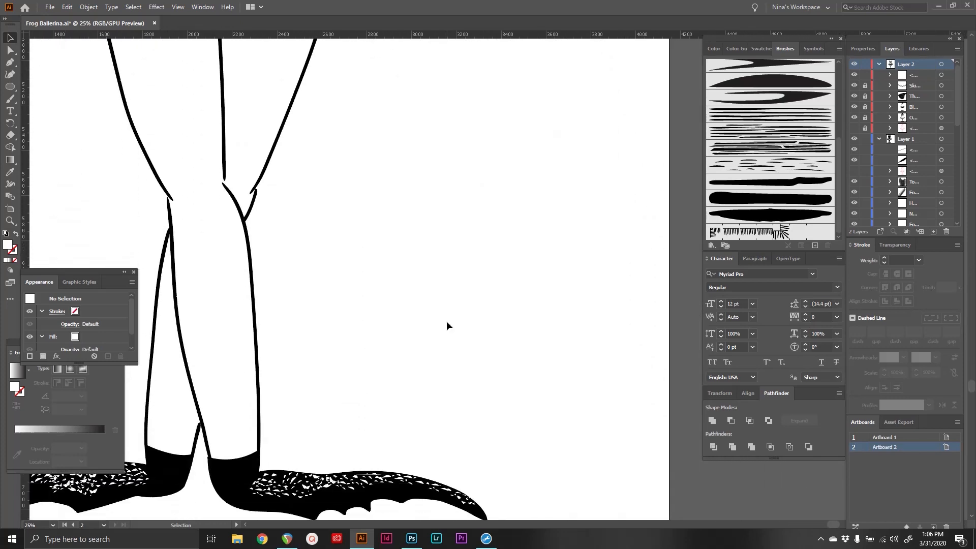
{"action": "scroll", "coordinate": [447, 326], "scroll_direction": "left", "scroll_amount": 5}
Compare the second frog's head, arms and torso with the hatched finished frog.
{"action": "key", "text": "ctrl+0"}
{"action": "key", "text": "z"}
{"action": "left_click", "coordinate": [508, 229]}
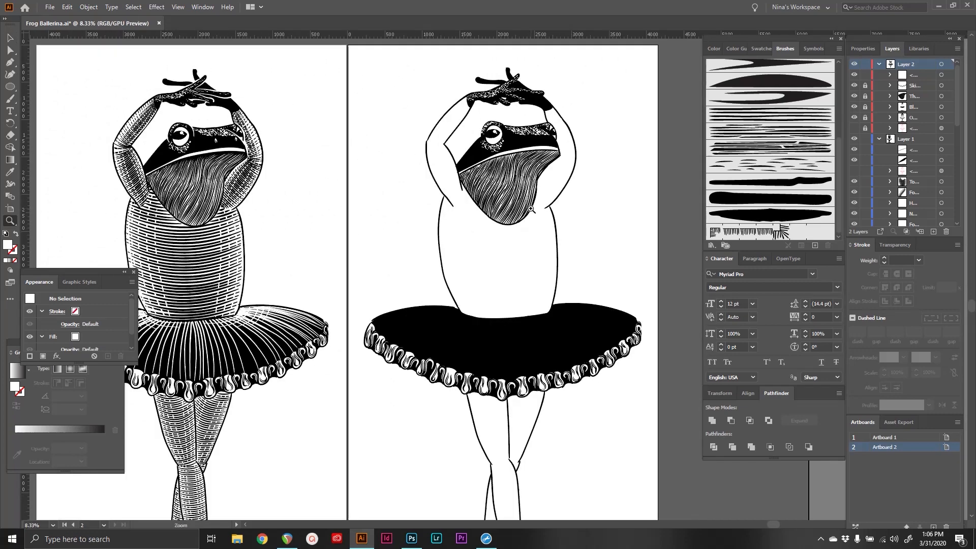
{"action": "left_click", "coordinate": [531, 211]}
{"action": "scroll", "coordinate": [529, 247], "scroll_direction": "right", "scroll_amount": 2}
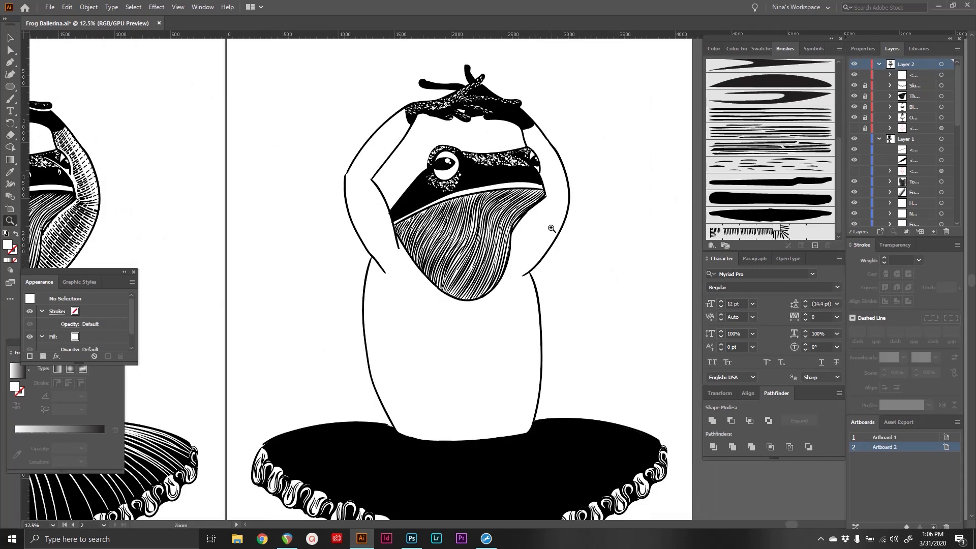
{"action": "scroll", "coordinate": [449, 310], "scroll_direction": "left", "scroll_amount": 6}
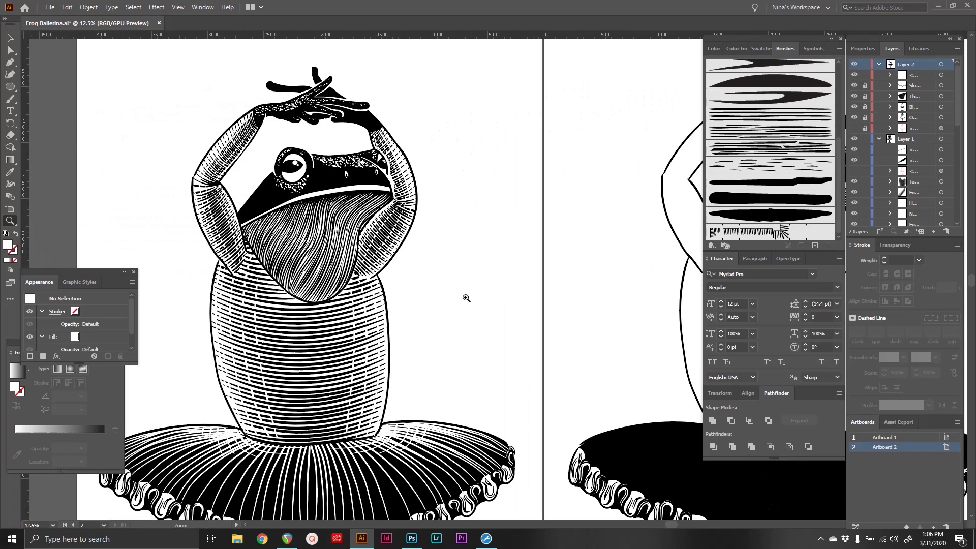
Choose Art Brush 16, the thick double-tapered brush, for the pleats on the second frog's tutu.
{"action": "scroll", "coordinate": [464, 298], "scroll_direction": "down", "scroll_amount": 7}
{"action": "scroll", "coordinate": [559, 285], "scroll_direction": "right", "scroll_amount": 5}
{"action": "scroll", "coordinate": [576, 279], "scroll_direction": "down", "scroll_amount": 1}
{"action": "left_click", "coordinate": [778, 215]}
{"action": "scroll", "coordinate": [612, 203], "scroll_direction": "right", "scroll_amount": 7}
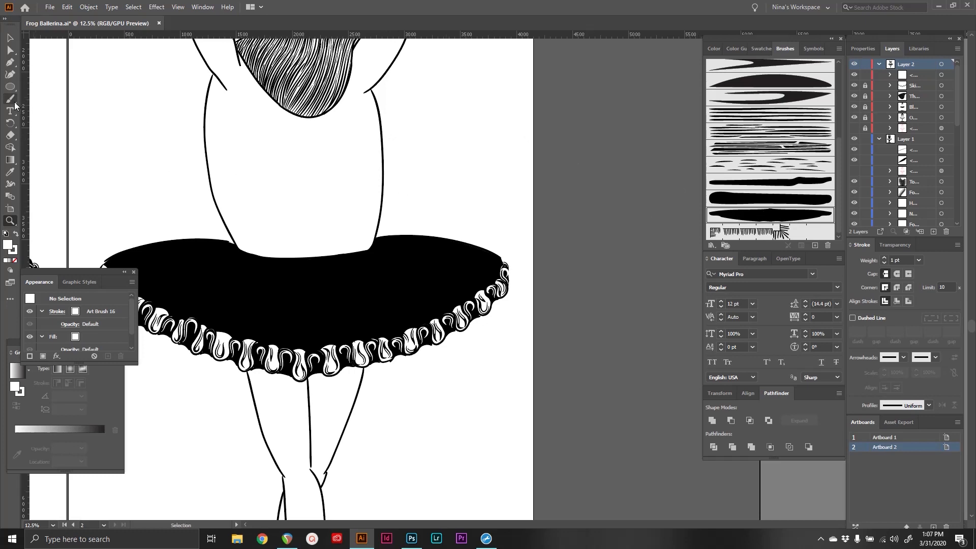
Paint a thick tapered black shape in the empty area beside the second frog.
{"action": "left_click_drag", "start_coordinate": [12, 101], "coordinate": [56, 112]}
{"action": "left_click_drag", "start_coordinate": [475, 89], "coordinate": [479, 161]}
{"action": "left_click_drag", "start_coordinate": [480, 160], "coordinate": [479, 189]}
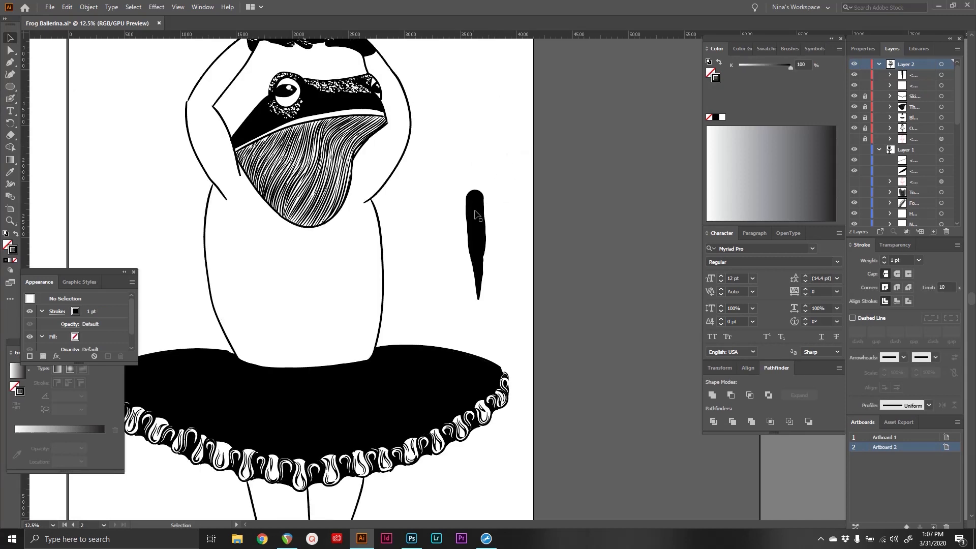
Overlap the tapered shape with a reversed copy to form a double-tapered stroke and group the two.
{"action": "mouse_move", "coordinate": [515, 246]}
{"action": "left_mouse_down"}
{"action": "mouse_move", "coordinate": [490, 245]}
{"action": "mouse_move", "coordinate": [512, 236]}
{"action": "left_mouse_up"}
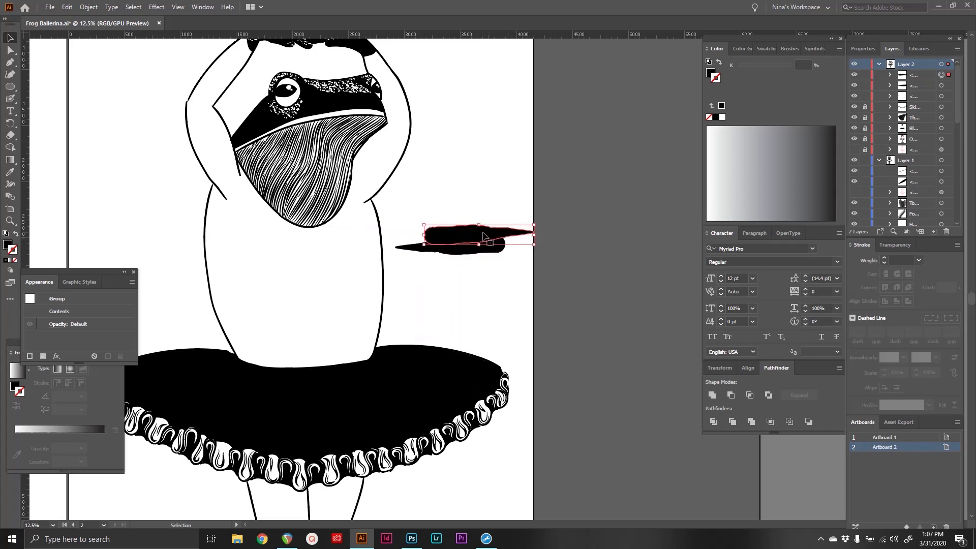
{"action": "left_click_drag", "start_coordinate": [469, 233], "coordinate": [519, 241]}
{"action": "left_click", "coordinate": [500, 294]}
{"action": "left_click_drag", "start_coordinate": [454, 220], "coordinate": [527, 273]}
{"action": "key", "text": "ctrl+g"}
{"action": "left_click_drag", "start_coordinate": [593, 229], "coordinate": [594, 233]}
{"action": "left_click", "coordinate": [570, 216]}
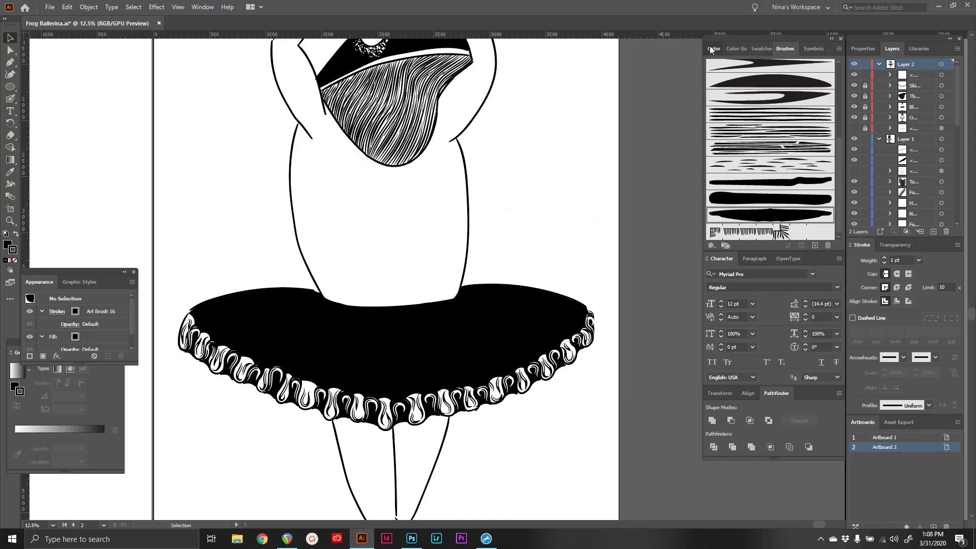
Set the Paintbrush to a white stroke with no fill and a weight of 0.25 pt.
{"action": "left_click", "coordinate": [711, 48]}
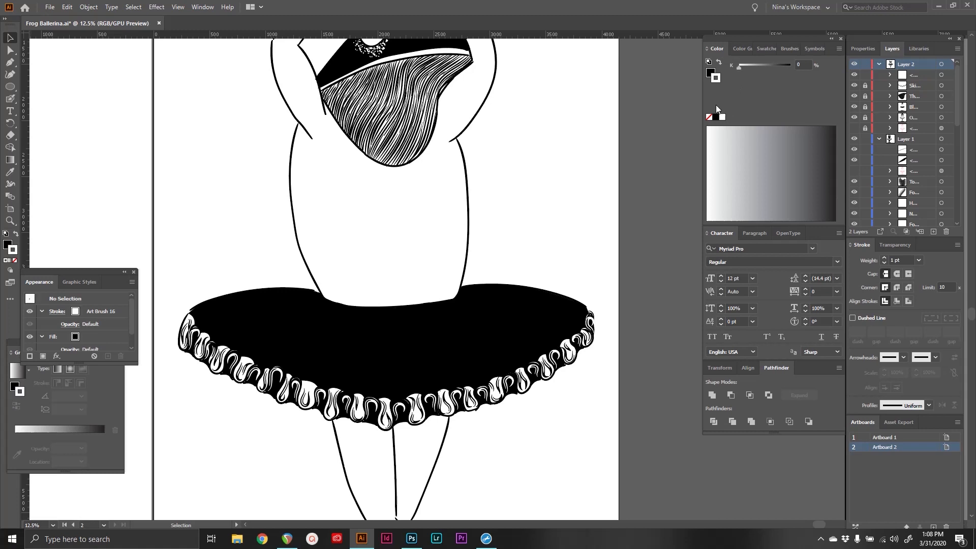
{"action": "left_click", "coordinate": [710, 117]}
{"action": "key", "text": "b"}
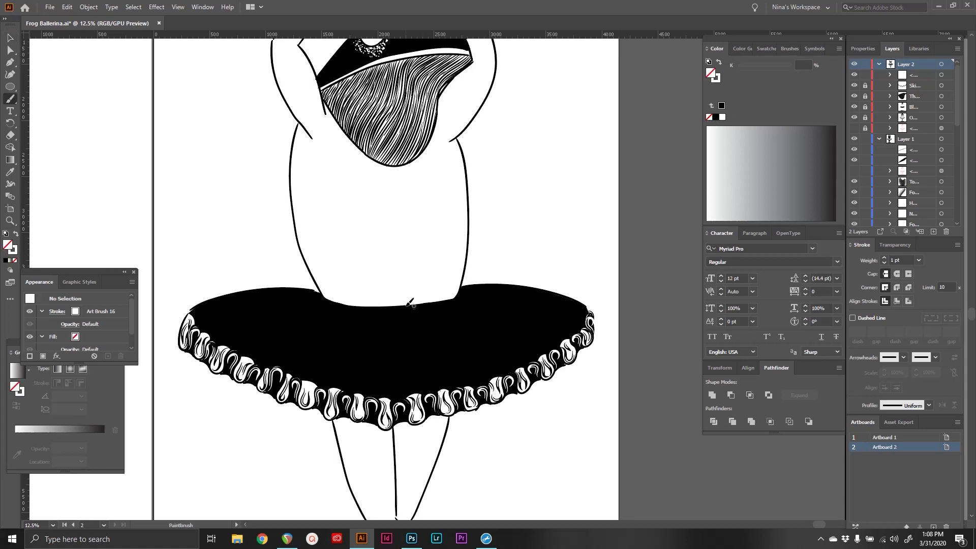
{"action": "left_click_drag", "start_coordinate": [399, 324], "coordinate": [398, 393]}
{"action": "key", "text": "ctrl+z"}
{"action": "left_click", "coordinate": [918, 260]}
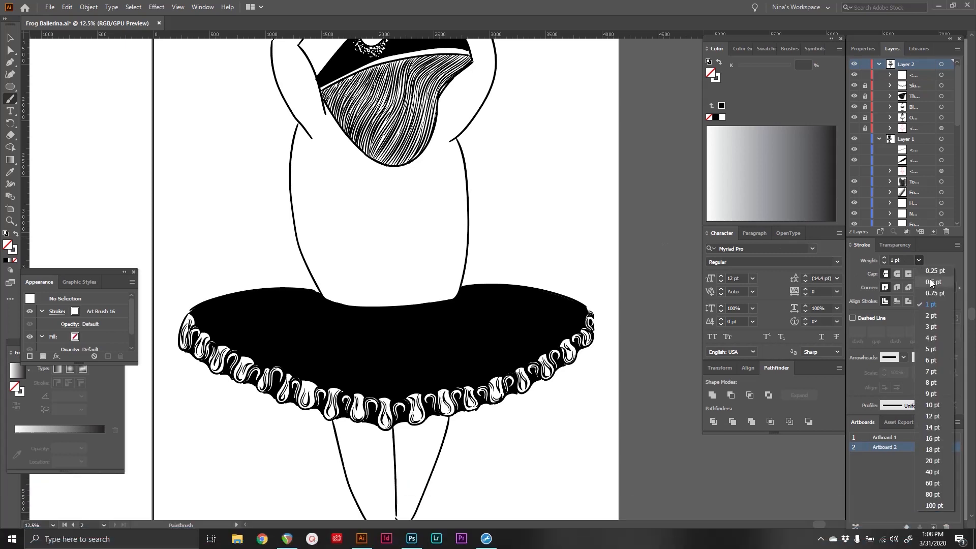
{"action": "left_click", "coordinate": [932, 270]}
Try two white pleat lines down the middle of the second frog's tutu, undo them and check the finished tutu.
{"action": "left_click_drag", "start_coordinate": [394, 306], "coordinate": [399, 402]}
{"action": "left_click_drag", "start_coordinate": [403, 307], "coordinate": [420, 394]}
{"action": "key", "text": "ctrl+z"}
{"action": "key", "text": "ctrl+z"}
{"action": "key", "text": "ctrl+z"}
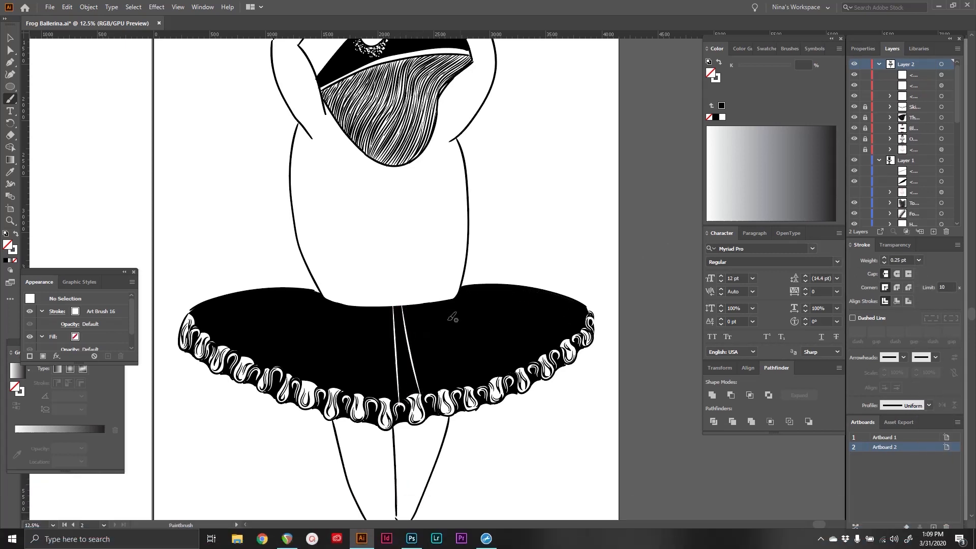
{"action": "key", "text": "ctrl+z"}
{"action": "key", "text": "ctrl+z"}
{"action": "scroll", "coordinate": [410, 305], "scroll_direction": "left", "scroll_amount": 6}
{"action": "key", "text": "ctrl+alt+space"}
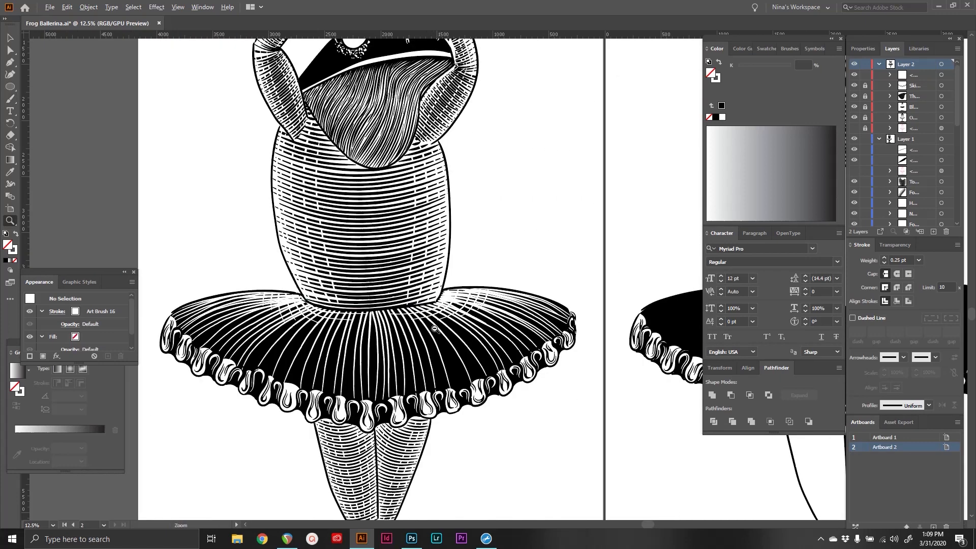
{"action": "left_click", "coordinate": [434, 329], "text": "alt"}
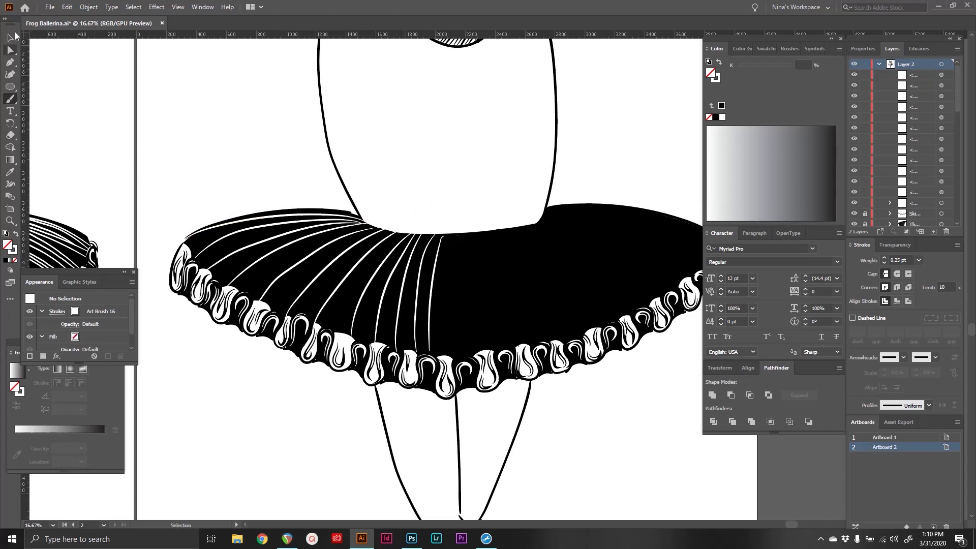
Try curved white pleat lines along the unpleated half of the tutu and undo them.
{"action": "left_click_drag", "start_coordinate": [545, 212], "coordinate": [693, 254]}
{"action": "key", "text": "ctrl+z"}
{"action": "mouse_move", "coordinate": [618, 217]}
{"action": "left_mouse_down"}
{"action": "mouse_move", "coordinate": [677, 236]}
{"action": "mouse_move", "coordinate": [700, 257]}
{"action": "left_mouse_up"}
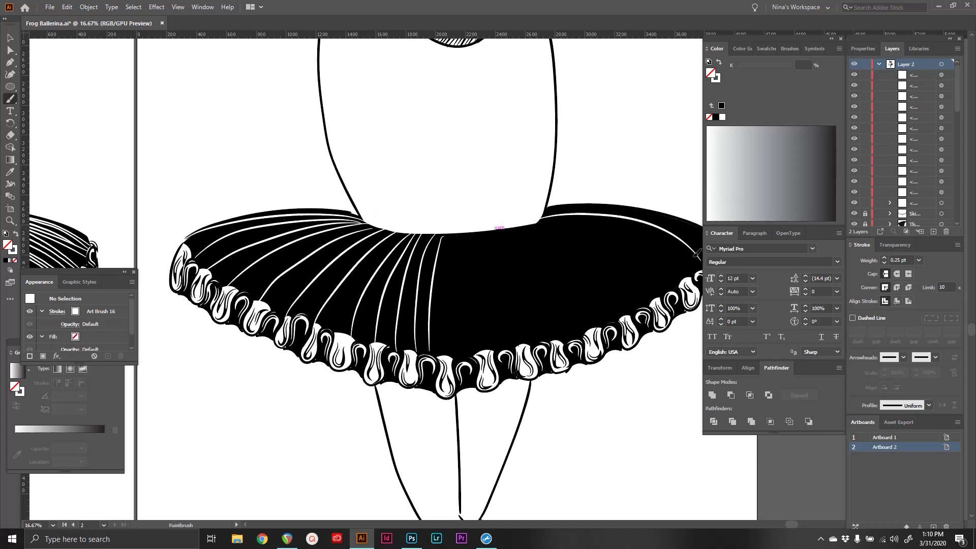
{"action": "key", "text": "ctrl+z"}
{"action": "mouse_move", "coordinate": [534, 216]}
{"action": "left_mouse_down"}
{"action": "mouse_move", "coordinate": [652, 228]}
{"action": "mouse_move", "coordinate": [709, 248]}
{"action": "mouse_move", "coordinate": [634, 231]}
{"action": "mouse_move", "coordinate": [704, 272]}
{"action": "left_mouse_up"}
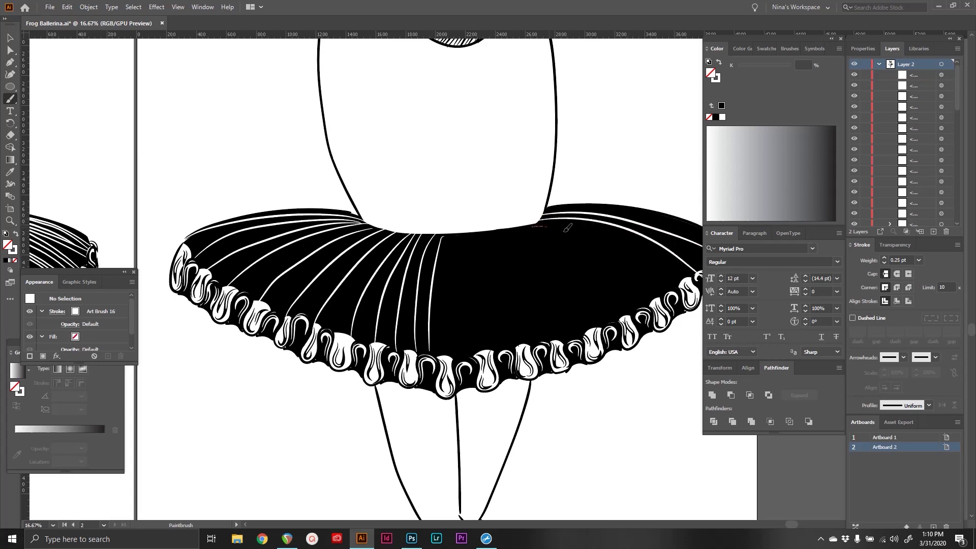
{"action": "key", "text": "v"}
{"action": "key", "text": "ctrl+z"}
{"action": "key", "text": "ctrl+z"}
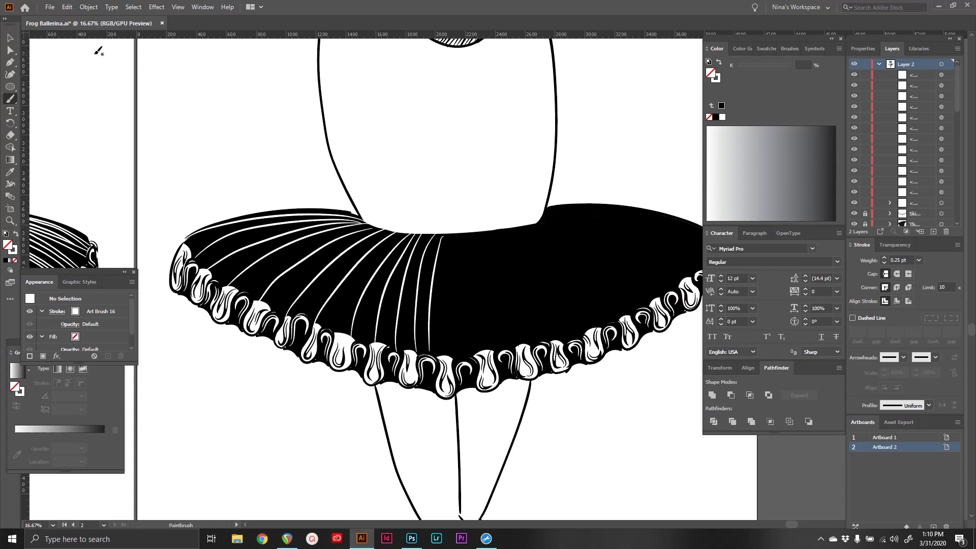
Select the outer pleat lines on the tutu's finished half and paste a copy of them.
{"action": "left_click", "coordinate": [10, 37]}
{"action": "left_click_drag", "start_coordinate": [219, 185], "coordinate": [316, 277]}
{"action": "key", "text": "a"}
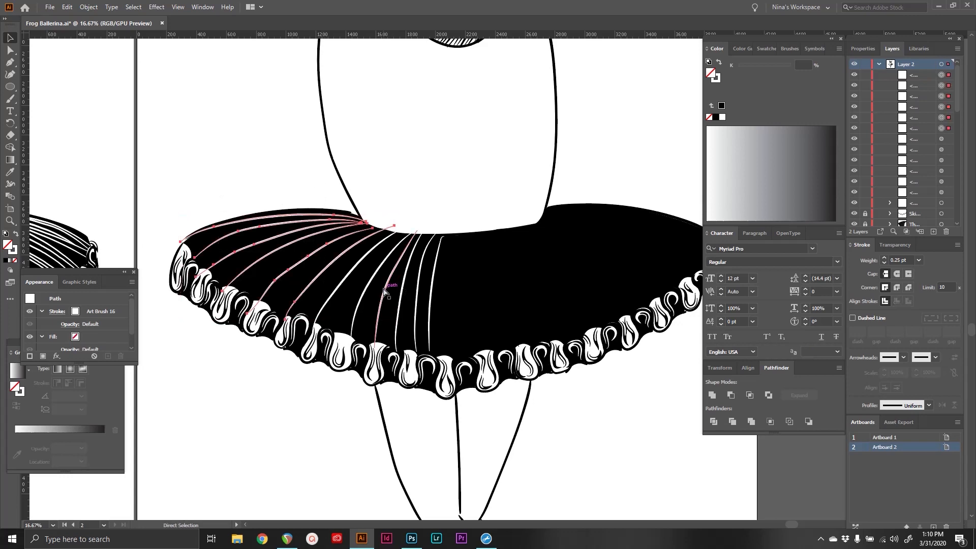
{"action": "key", "text": "ctrl+c"}
{"action": "key", "text": "ctrl+v"}
{"action": "key", "text": "v"}
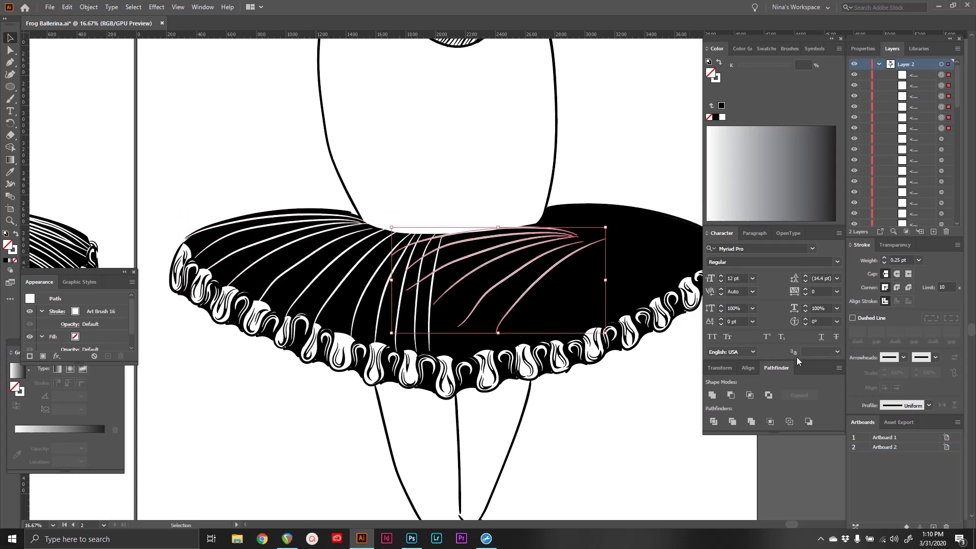
Mirror the pasted pleat lines and place them on the tutu's opposite half, deleting the surplus.
{"action": "left_click", "coordinate": [717, 367]}
{"action": "left_click", "coordinate": [840, 368]}
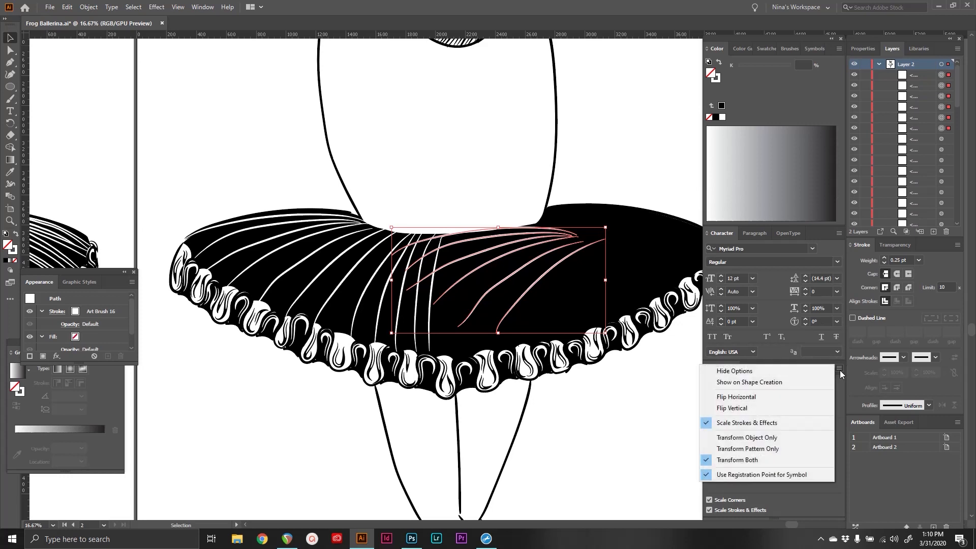
{"action": "left_click", "coordinate": [749, 409]}
{"action": "left_click_drag", "start_coordinate": [472, 265], "coordinate": [580, 246]}
{"action": "left_click", "coordinate": [608, 151]}
{"action": "left_click_drag", "start_coordinate": [643, 173], "coordinate": [564, 213]}
{"action": "key", "text": "Delete"}
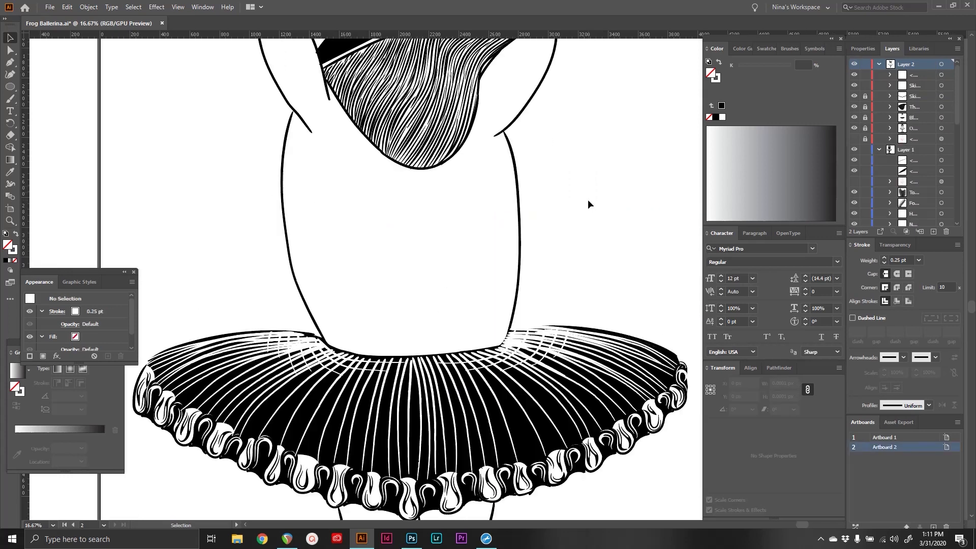
Move the frog's outline group above the skin groups in Layer 2's stacking order.
{"action": "left_click", "coordinate": [553, 371]}
{"action": "left_click", "coordinate": [916, 116]}
{"action": "left_click_drag", "start_coordinate": [912, 127], "coordinate": [912, 84]}
{"action": "left_click", "coordinate": [652, 177]}
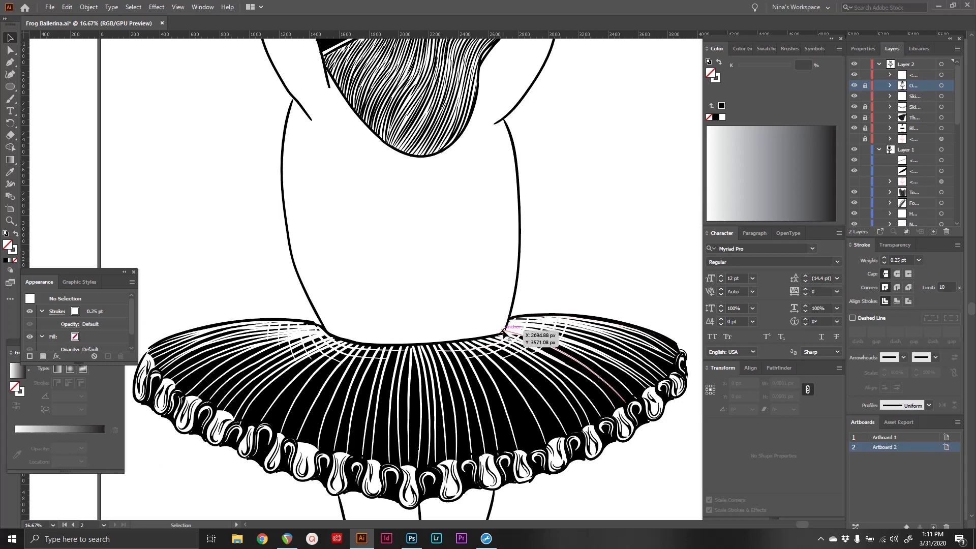
Span the second frog's lower torso with a curved black brush line whose ends meet both body outlines.
{"action": "scroll", "coordinate": [608, 246], "scroll_direction": "up", "scroll_amount": 5}
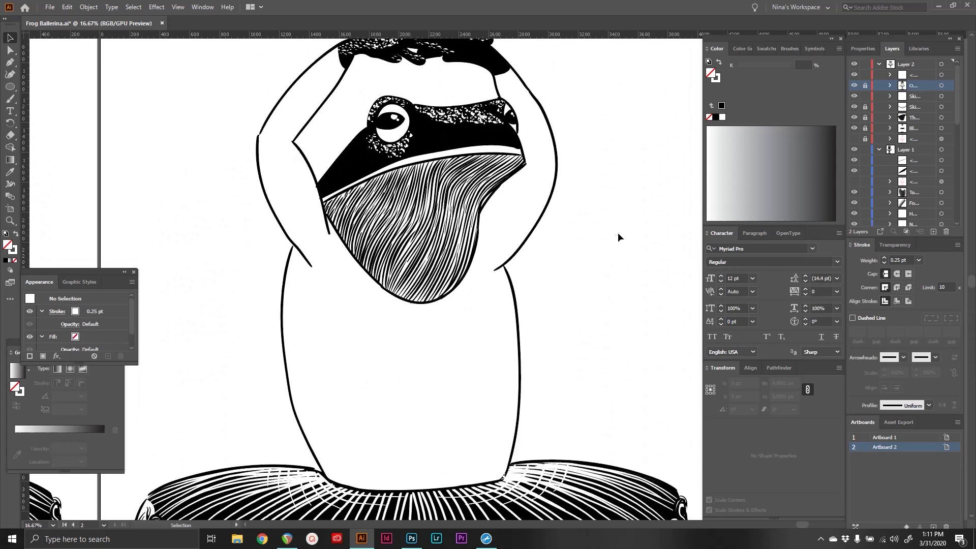
{"action": "scroll", "coordinate": [366, 252], "scroll_direction": "left", "scroll_amount": 10}
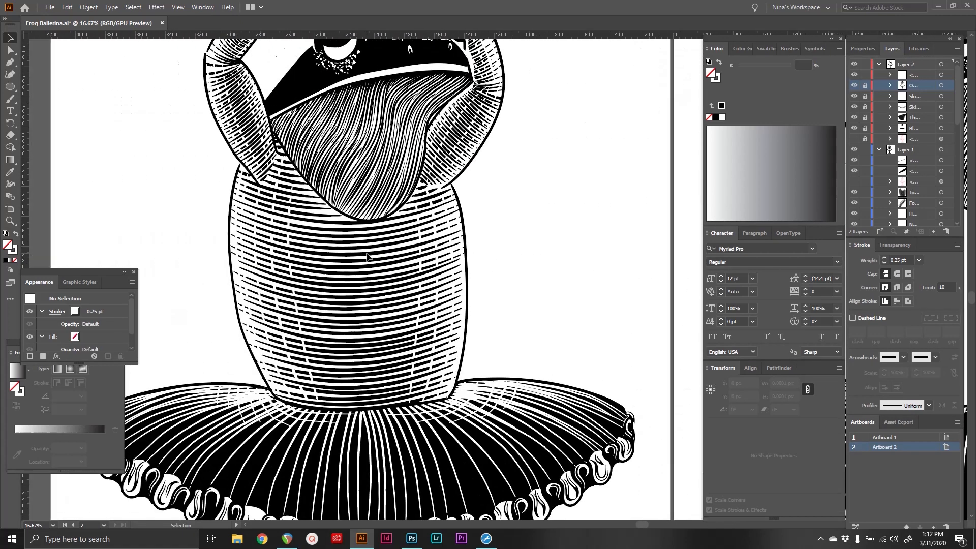
{"action": "scroll", "coordinate": [381, 268], "scroll_direction": "right", "scroll_amount": 7}
{"action": "scroll", "coordinate": [395, 279], "scroll_direction": "left", "scroll_amount": 4}
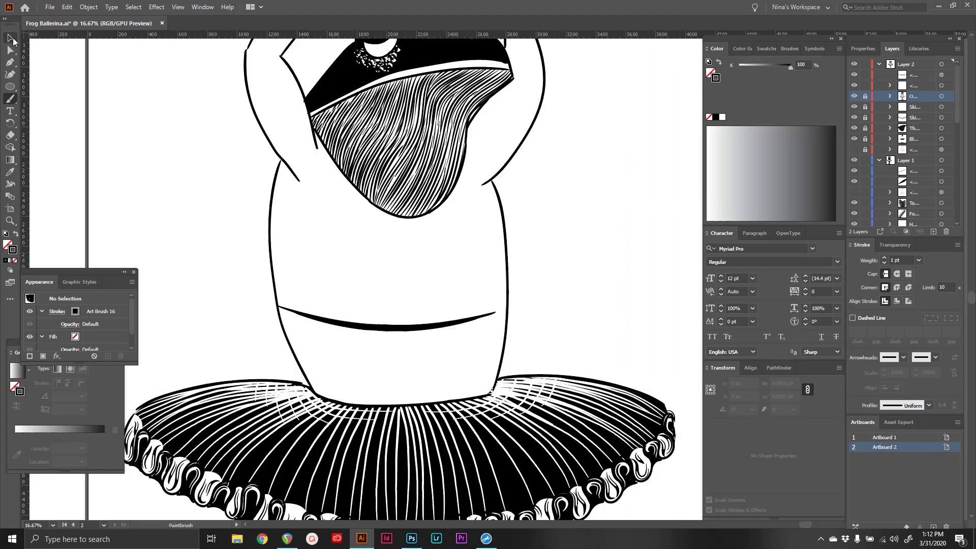
{"action": "key", "text": "a"}
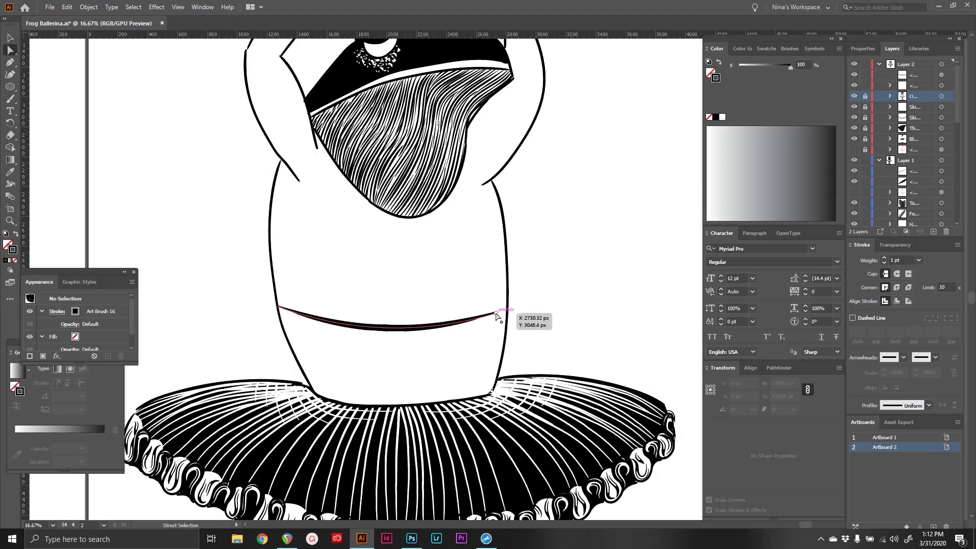
{"action": "left_click_drag", "start_coordinate": [499, 313], "coordinate": [505, 311]}
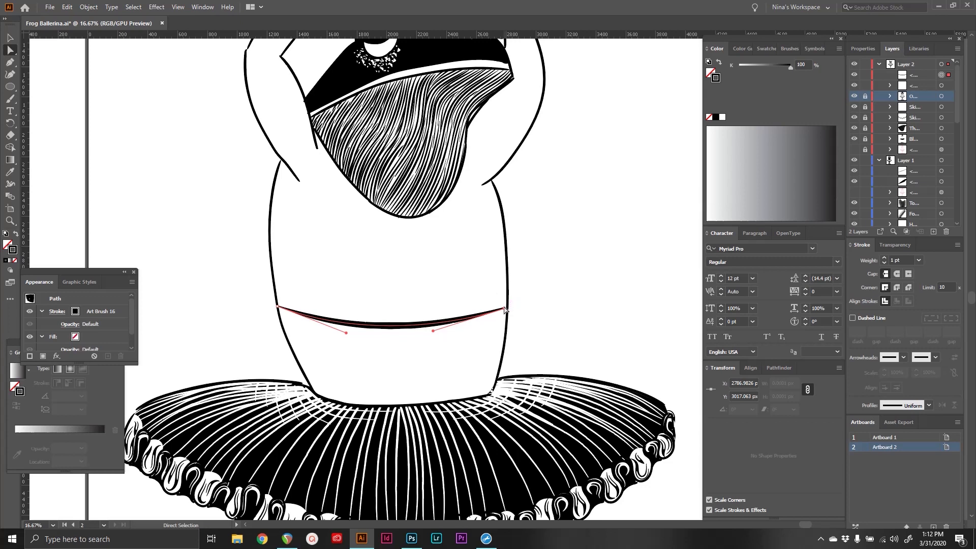
{"action": "left_click_drag", "start_coordinate": [507, 309], "coordinate": [509, 308]}
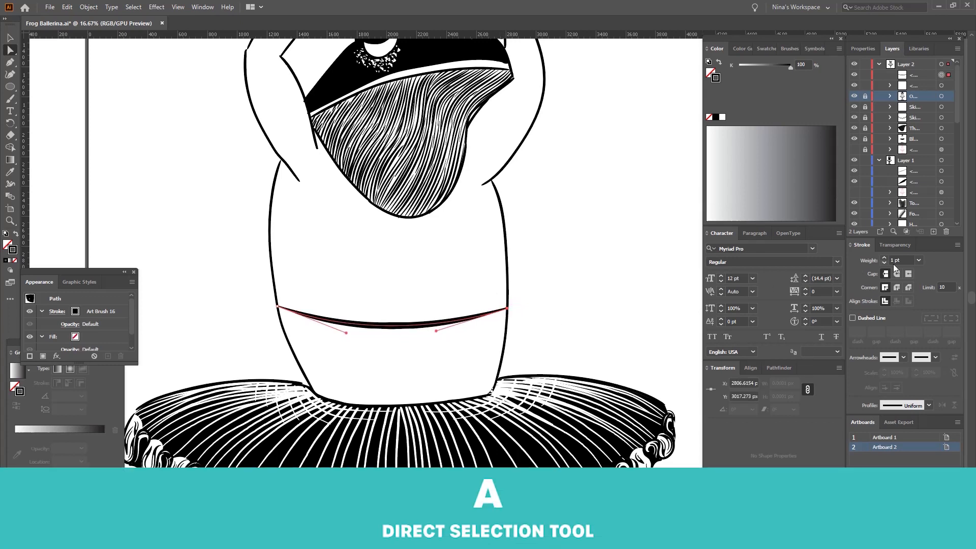
Set the curved torso line's stroke weight to 0.5 pt.
{"action": "left_click", "coordinate": [920, 261]}
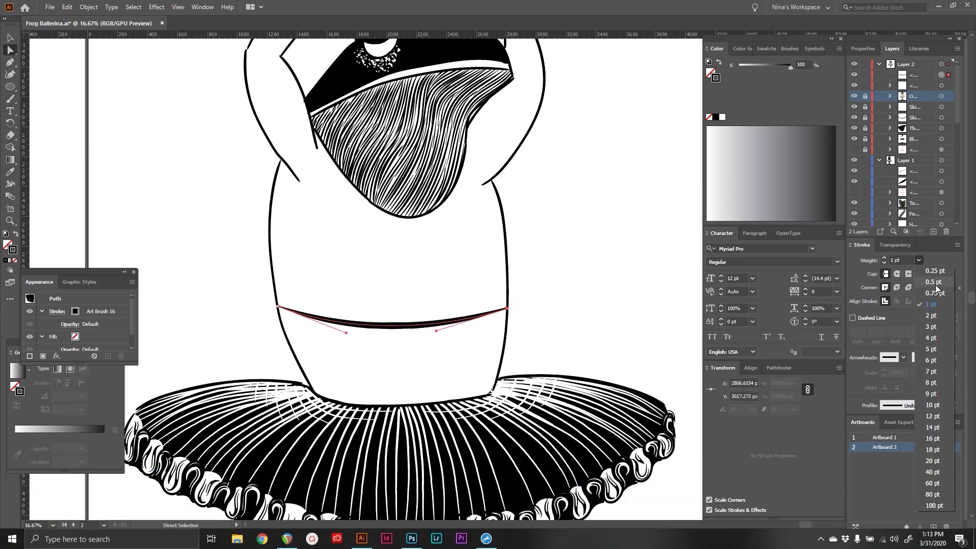
{"action": "left_click", "coordinate": [935, 284]}
{"action": "key", "text": "v"}
{"action": "key", "text": "ctrl+shift+a"}
Place a copy of the curved line slightly above it and repeat the transformation until evenly spaced lines reach the mouth.
{"action": "left_click_drag", "start_coordinate": [382, 303], "coordinate": [409, 327]}
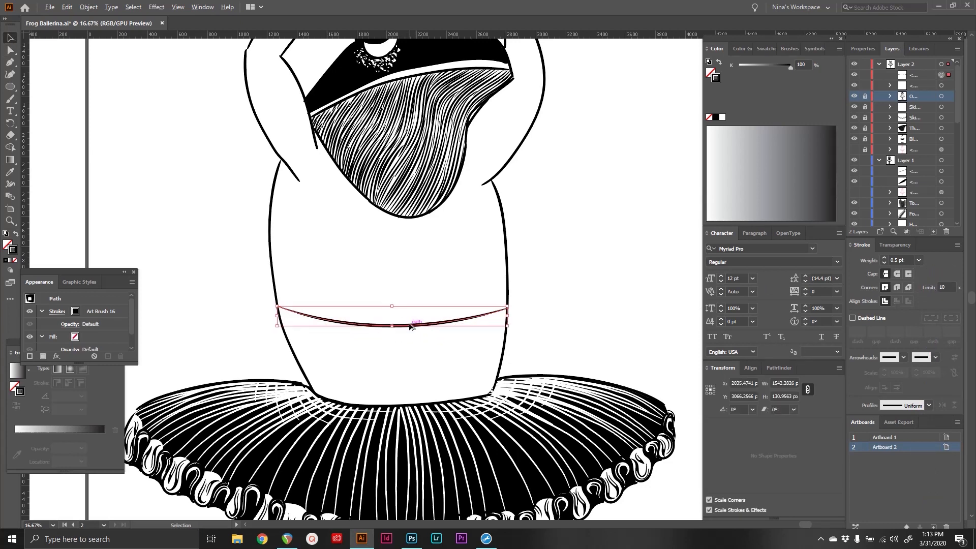
{"action": "left_click_drag", "start_coordinate": [406, 326], "coordinate": [406, 315]}
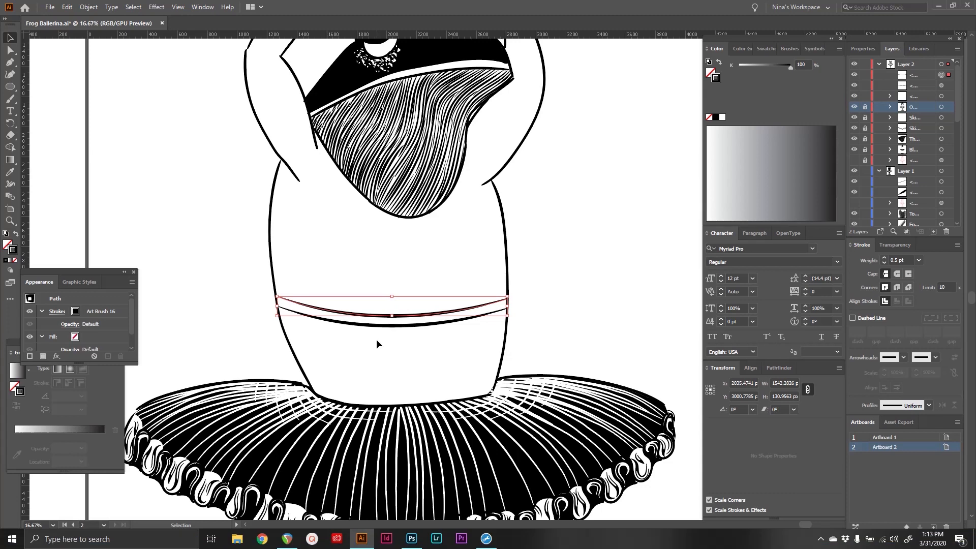
{"action": "key", "text": "ctrl+d"}
{"action": "key", "text": "ctrl+d"}
{"action": "key", "text": "ctrl+d"}
{"action": "key", "text": "ctrl+d"}
{"action": "key", "text": "ctrl+d"}
{"action": "key", "text": "ctrl+d"}
{"action": "key", "text": "ctrl+d"}
{"action": "key", "text": "ctrl+d"}
{"action": "key", "text": "ctrl+d"}
{"action": "key", "text": "ctrl+d"}
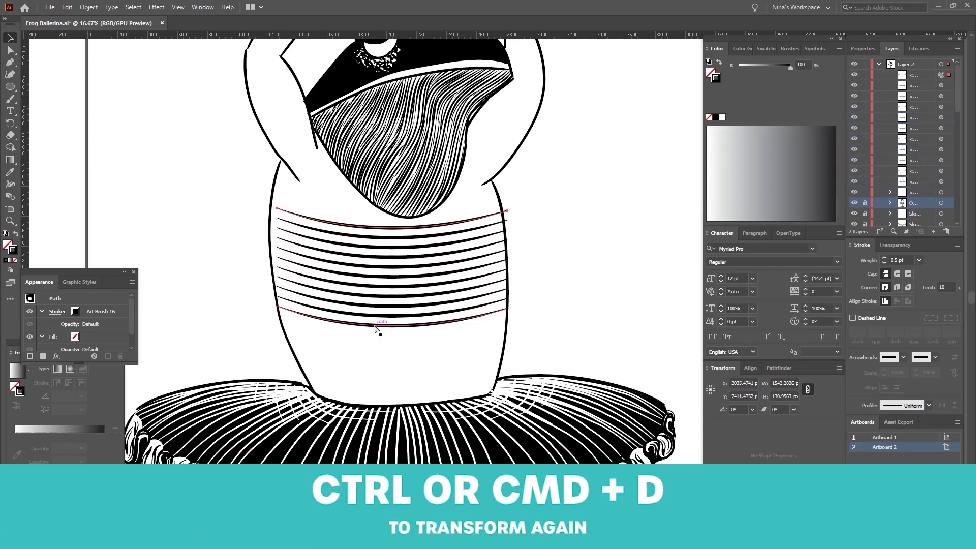
{"action": "key", "text": "ctrl+d"}
{"action": "key", "text": "ctrl+d"}
{"action": "key", "text": "ctrl+d"}
{"action": "key", "text": "ctrl+d"}
{"action": "key", "text": "ctrl+d"}
{"action": "key", "text": "ctrl+d"}
{"action": "key", "text": "ctrl+d"}
{"action": "key", "text": "ctrl+d"}
{"action": "key", "text": "ctrl+d"}
{"action": "key", "text": "ctrl+d"}
{"action": "key", "text": "ctrl+d"}
{"action": "key", "text": "ctrl+d"}
{"action": "key", "text": "ctrl+d"}
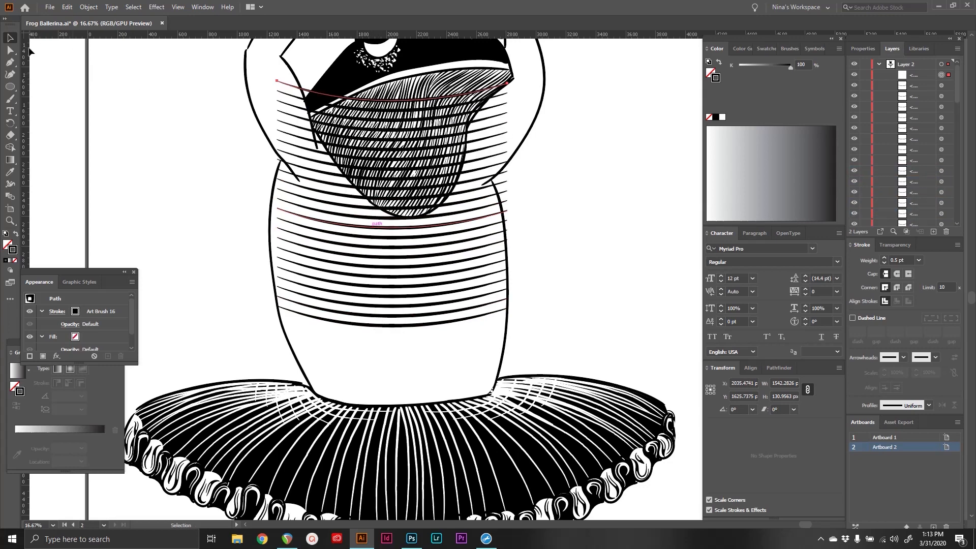
Fit the set of curved lines to the torso from shoulders to waist and erase the ends outside the body outline.
{"action": "left_click_drag", "start_coordinate": [434, 69], "coordinate": [407, 391]}
{"action": "left_click_drag", "start_coordinate": [427, 285], "coordinate": [433, 363]}
{"action": "left_click_drag", "start_coordinate": [513, 280], "coordinate": [508, 283]}
{"action": "left_click_drag", "start_coordinate": [283, 282], "coordinate": [269, 281]}
{"action": "left_click_drag", "start_coordinate": [509, 280], "coordinate": [511, 281]}
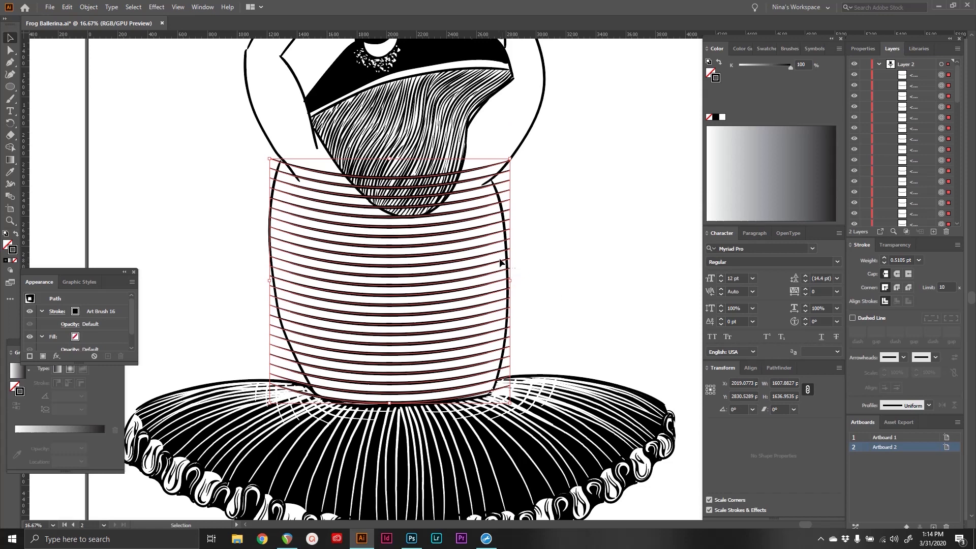
{"action": "left_click", "coordinate": [13, 135]}
{"action": "mouse_move", "coordinate": [507, 158]}
{"action": "left_mouse_down"}
{"action": "mouse_move", "coordinate": [516, 182]}
{"action": "mouse_move", "coordinate": [499, 167]}
{"action": "mouse_move", "coordinate": [503, 186]}
{"action": "mouse_move", "coordinate": [497, 179]}
{"action": "mouse_move", "coordinate": [515, 267]}
{"action": "left_mouse_up"}
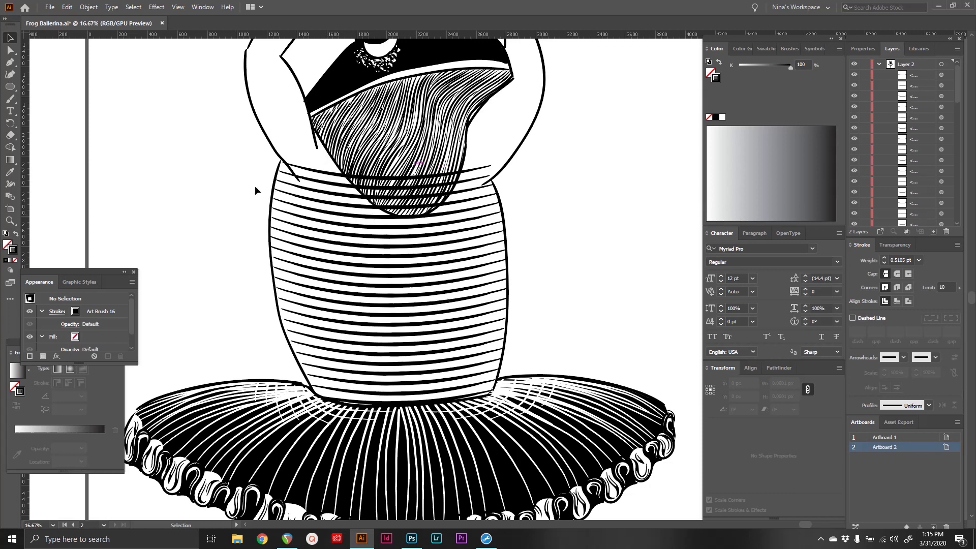
Paint white lines down one side of the torso, following its contour, to break up the black hatching.
{"action": "left_click", "coordinate": [10, 99]}
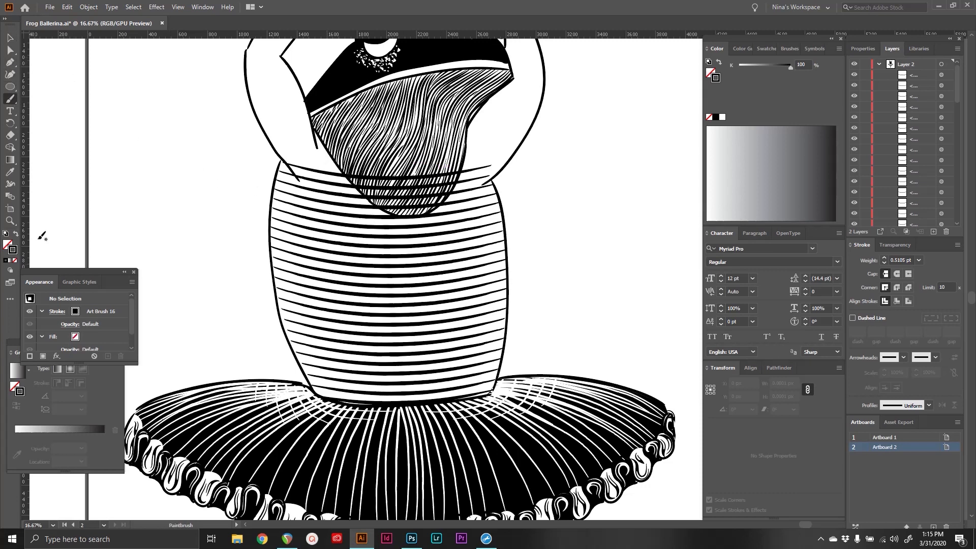
{"action": "left_click", "coordinate": [723, 117]}
{"action": "mouse_move", "coordinate": [297, 176]}
{"action": "left_mouse_down"}
{"action": "mouse_move", "coordinate": [311, 334]}
{"action": "mouse_move", "coordinate": [328, 388]}
{"action": "left_mouse_up"}
{"action": "mouse_move", "coordinate": [288, 161]}
{"action": "left_mouse_down"}
{"action": "mouse_move", "coordinate": [291, 265]}
{"action": "mouse_move", "coordinate": [317, 354]}
{"action": "mouse_move", "coordinate": [342, 390]}
{"action": "left_mouse_up"}
{"action": "key", "text": "v"}
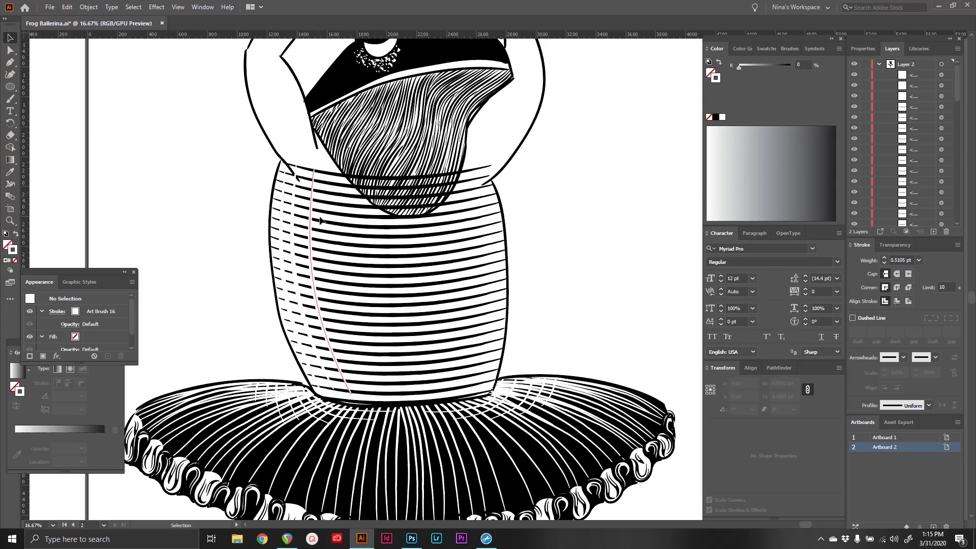
Select every other hatch line on the torso and group them.
{"action": "left_click", "coordinate": [333, 192]}
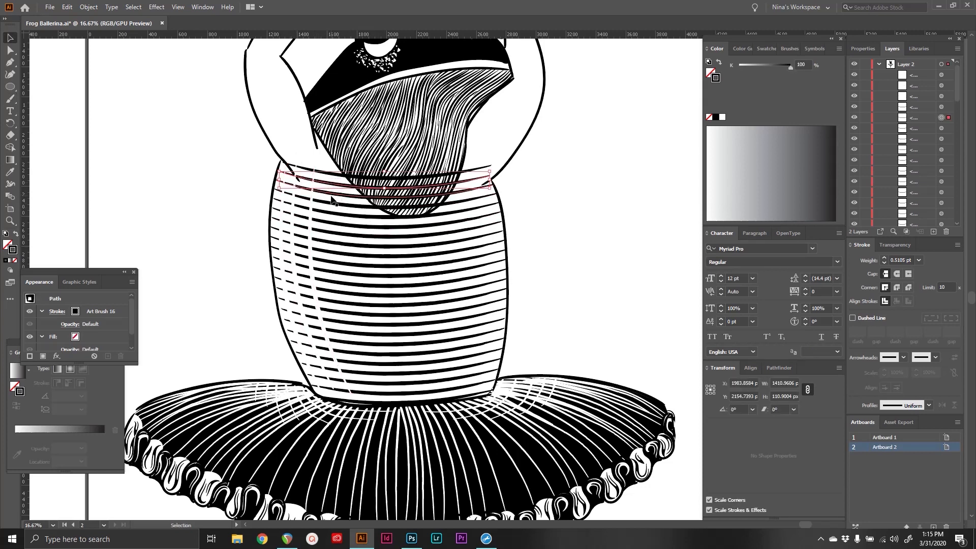
{"action": "left_click", "coordinate": [314, 209]}
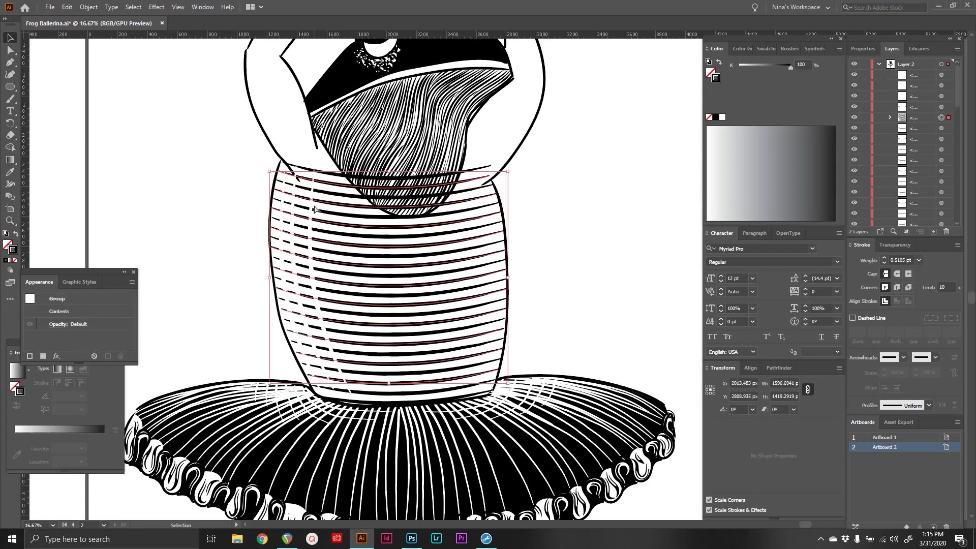
Move the grouped hatch lines forward in the stacking order until they cover some of the white contour lines.
{"action": "key", "text": "ctrl+]"}
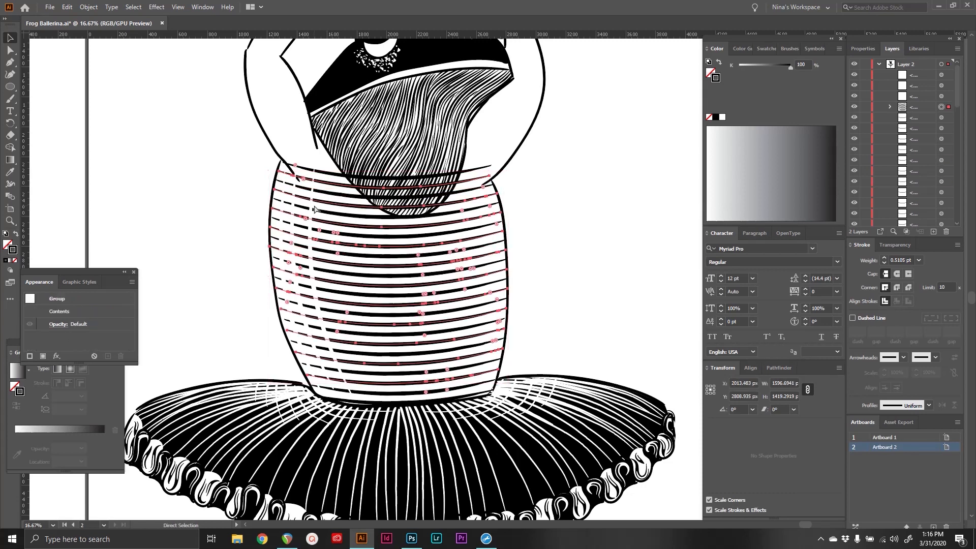
{"action": "key", "text": "ctrl+]"}
{"action": "key", "text": "ctrl+]"}
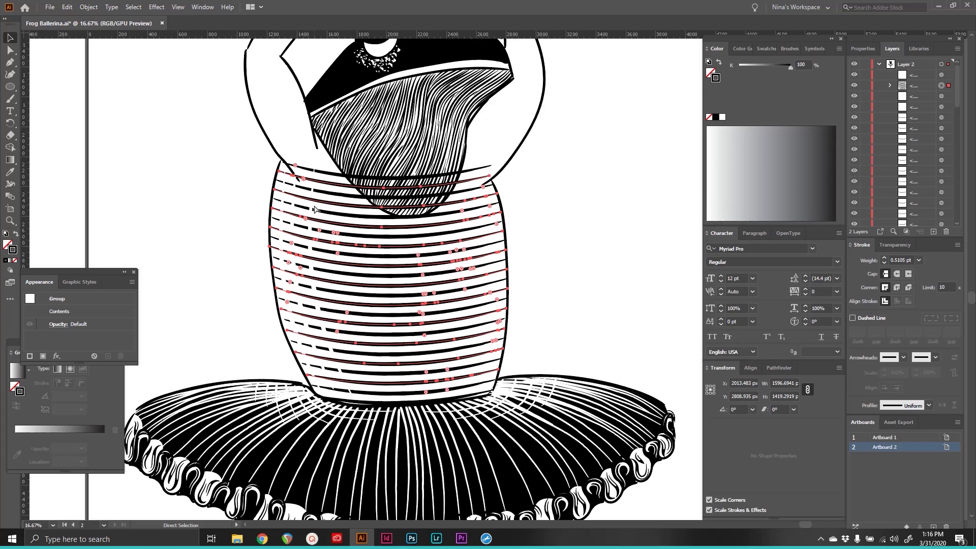
{"action": "key", "text": "ctrl+["}
{"action": "key", "text": "ctrl+]"}
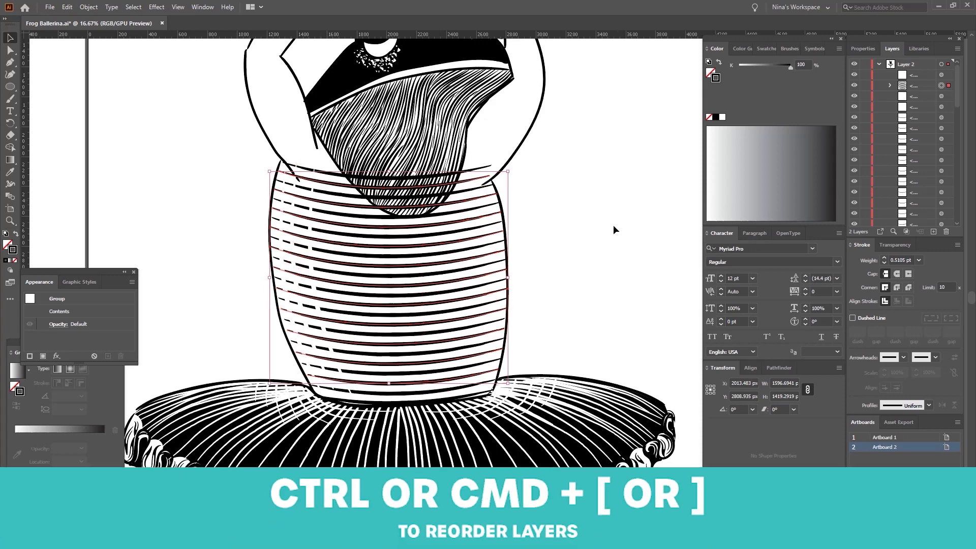
{"action": "left_click", "coordinate": [625, 230]}
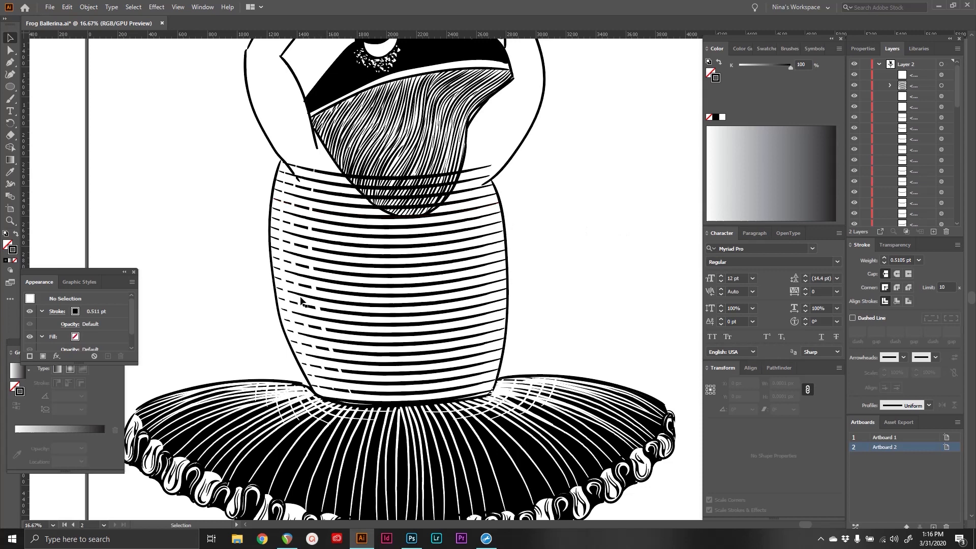
Copy the three white contour lines to the opposite side of the torso, group the copies and angle them along the body outline.
{"action": "left_click", "coordinate": [311, 248]}
{"action": "left_click", "coordinate": [293, 247], "text": "shift"}
{"action": "left_click", "coordinate": [281, 246], "text": "shift"}
{"action": "key", "text": "a"}
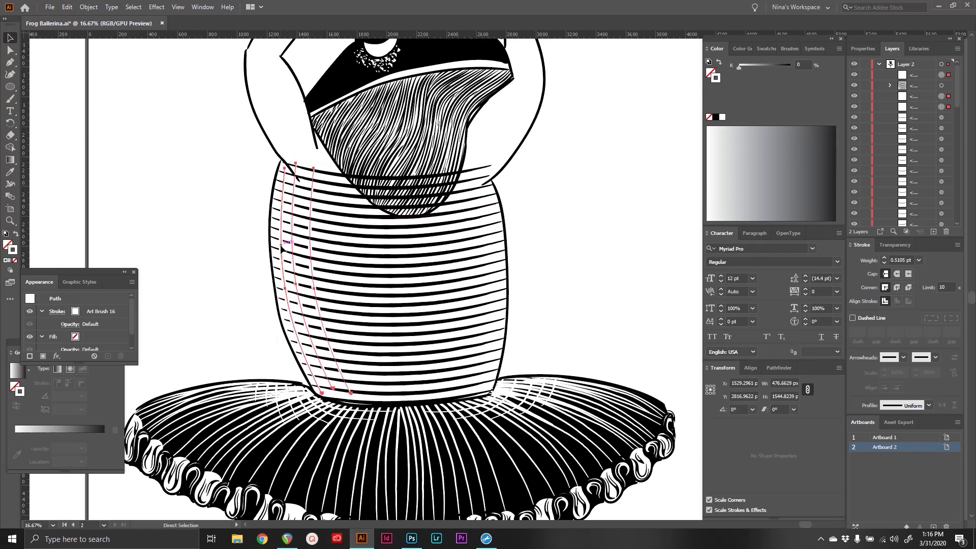
{"action": "left_click_drag", "start_coordinate": [281, 248], "coordinate": [465, 249]}
{"action": "key", "text": "ctrl+g"}
{"action": "key", "text": "v"}
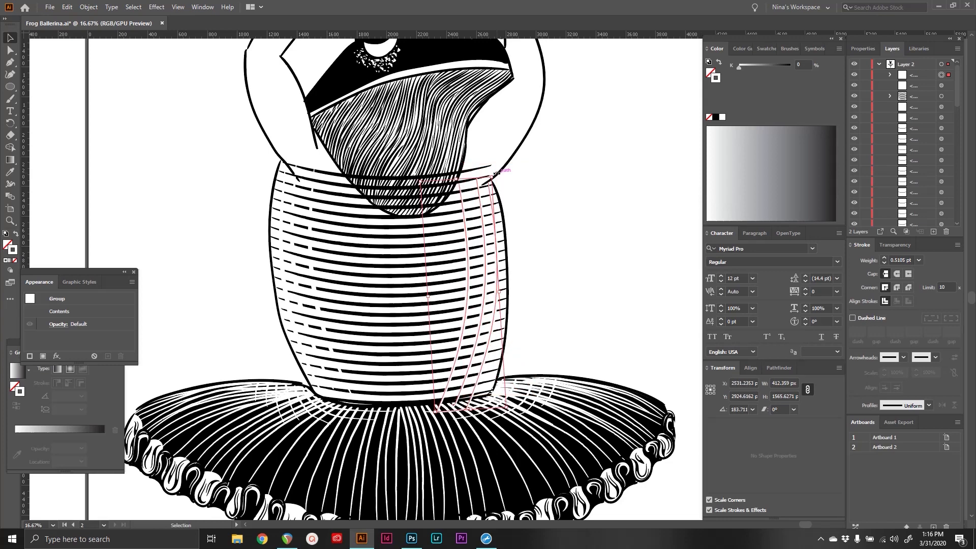
{"action": "left_click", "coordinate": [581, 219]}
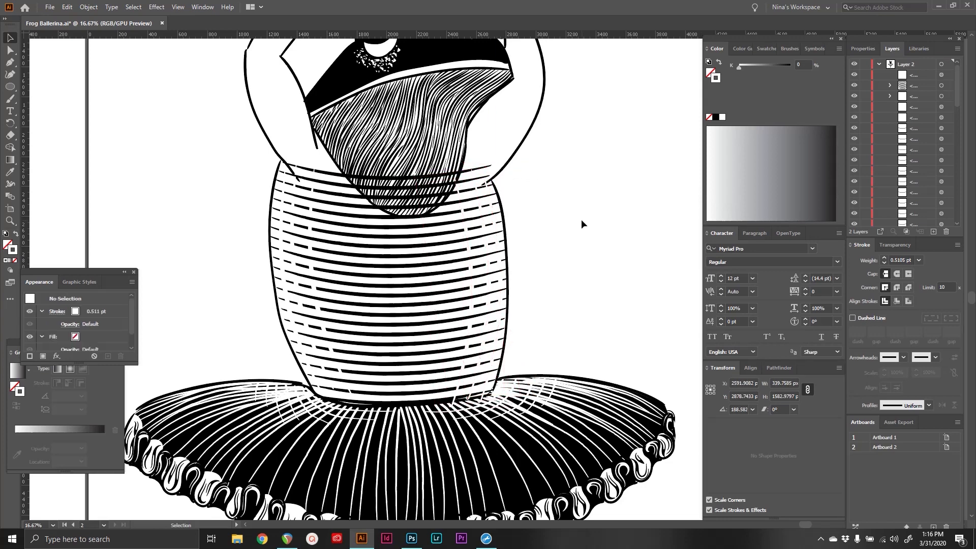
Select all the torso hatch lines together with their white contour lines and group them.
{"action": "scroll", "coordinate": [581, 219], "scroll_direction": "up", "scroll_amount": 3}
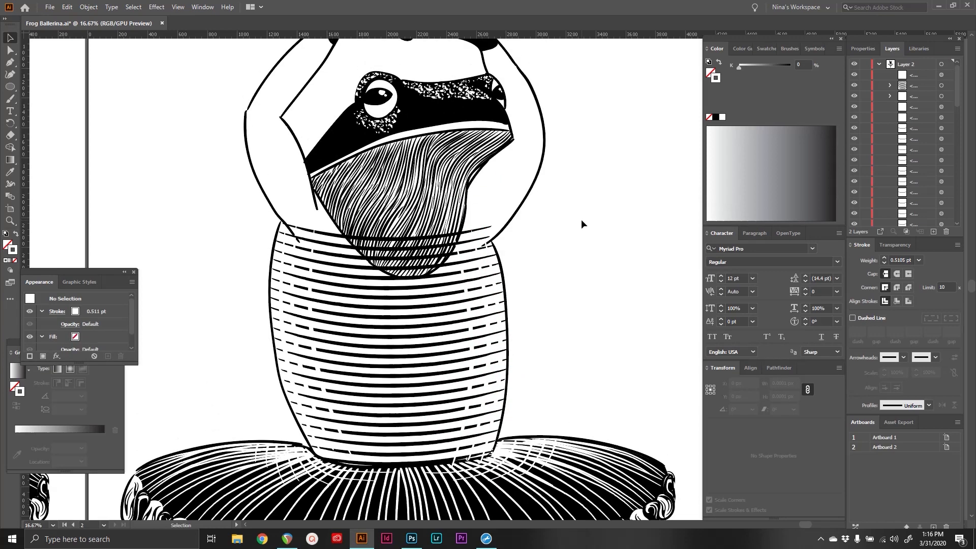
{"action": "scroll", "coordinate": [581, 220], "scroll_direction": "down", "scroll_amount": 2}
{"action": "left_click_drag", "start_coordinate": [566, 141], "coordinate": [575, 179]}
{"action": "scroll", "coordinate": [575, 179], "scroll_direction": "left", "scroll_amount": 10}
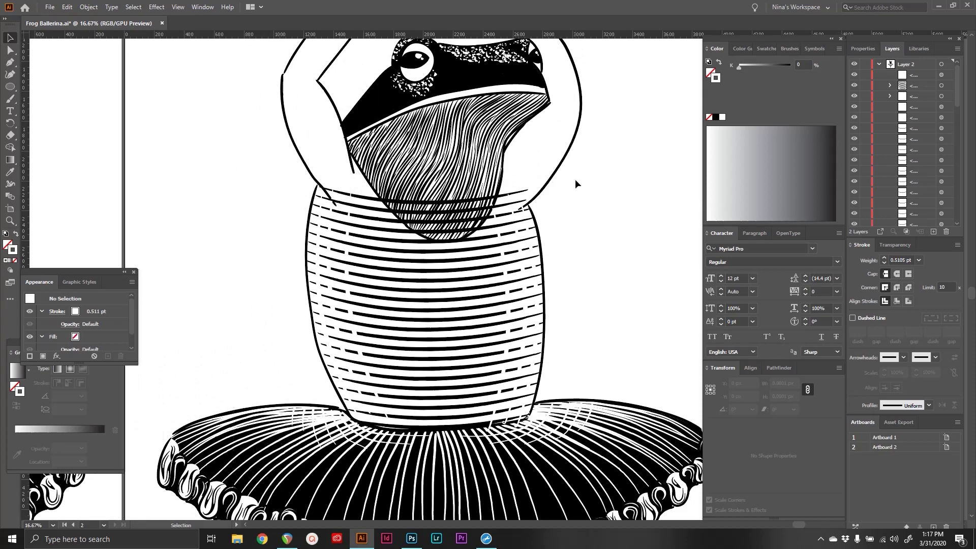
{"action": "scroll", "coordinate": [575, 179], "scroll_direction": "right", "scroll_amount": 8}
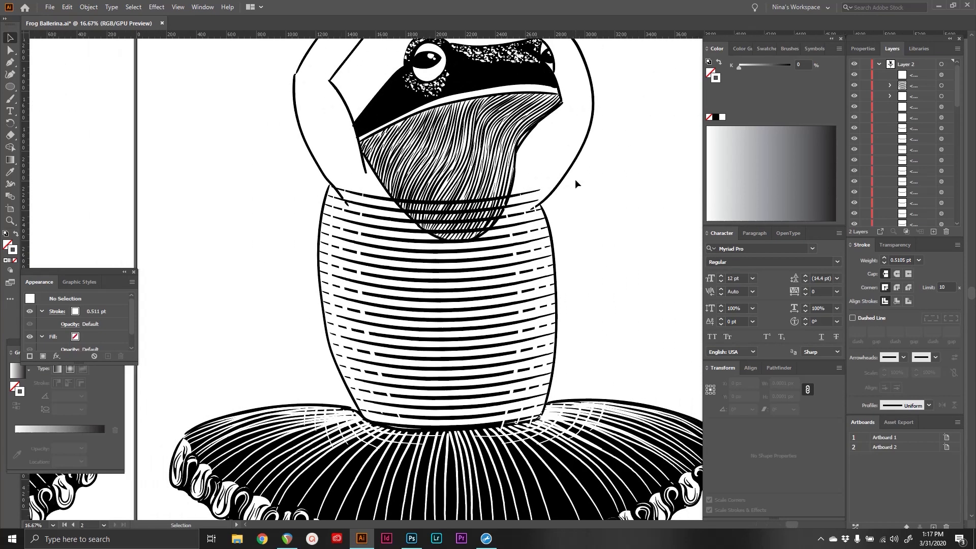
{"action": "left_click_drag", "start_coordinate": [593, 143], "coordinate": [260, 418]}
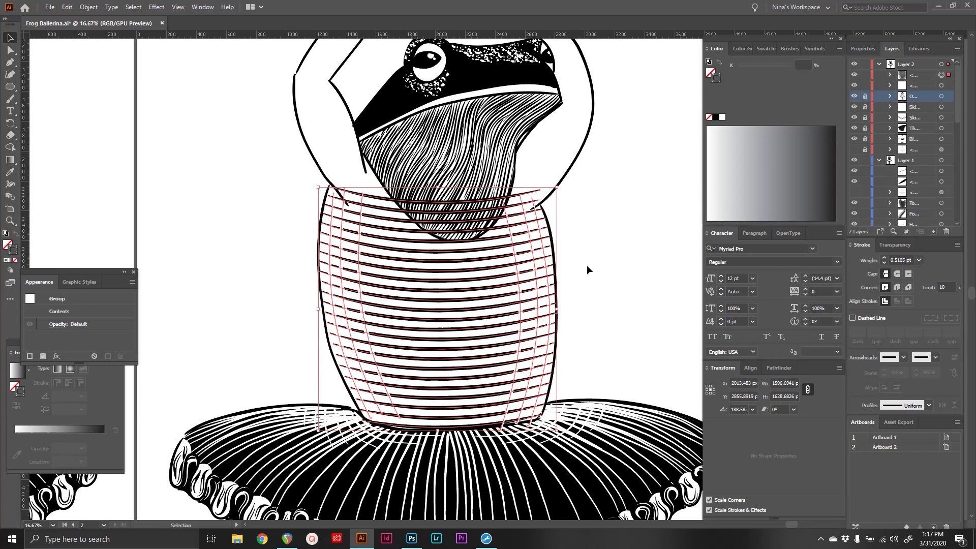
Paste a copy of the torso hatching over the front thigh, then narrow, shorten and tilt it to match the leg.
{"action": "key", "text": "a"}
{"action": "scroll", "coordinate": [586, 264], "scroll_direction": "up", "scroll_amount": 1}
{"action": "scroll", "coordinate": [587, 269], "scroll_direction": "down", "scroll_amount": 10}
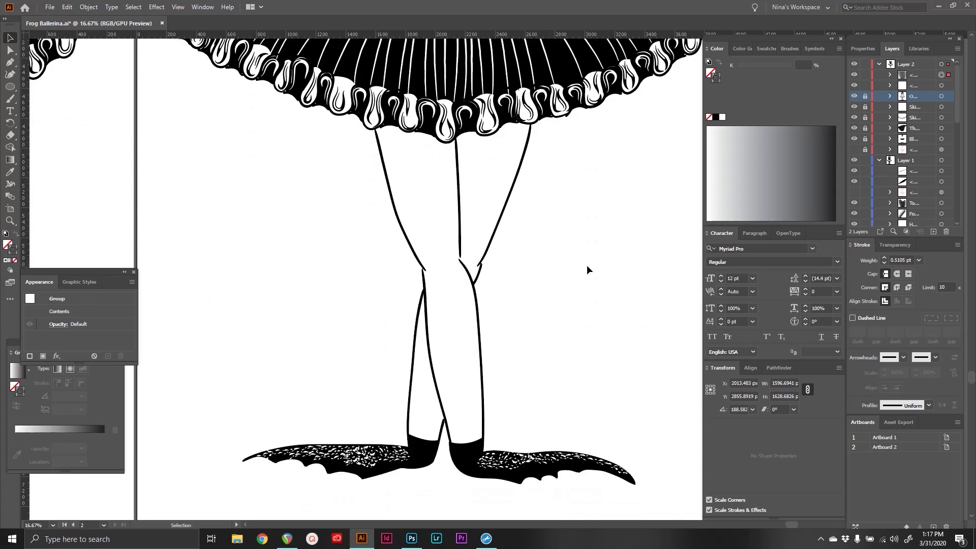
{"action": "key", "text": "ctrl+v"}
{"action": "left_click_drag", "start_coordinate": [618, 279], "coordinate": [464, 270]}
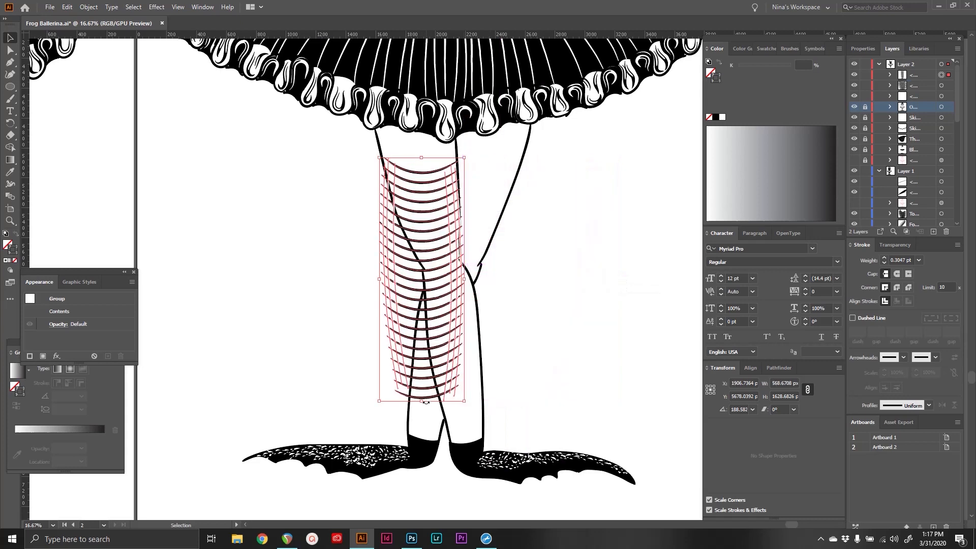
{"action": "left_click_drag", "start_coordinate": [421, 403], "coordinate": [421, 363]}
{"action": "left_click_drag", "start_coordinate": [429, 253], "coordinate": [428, 217]}
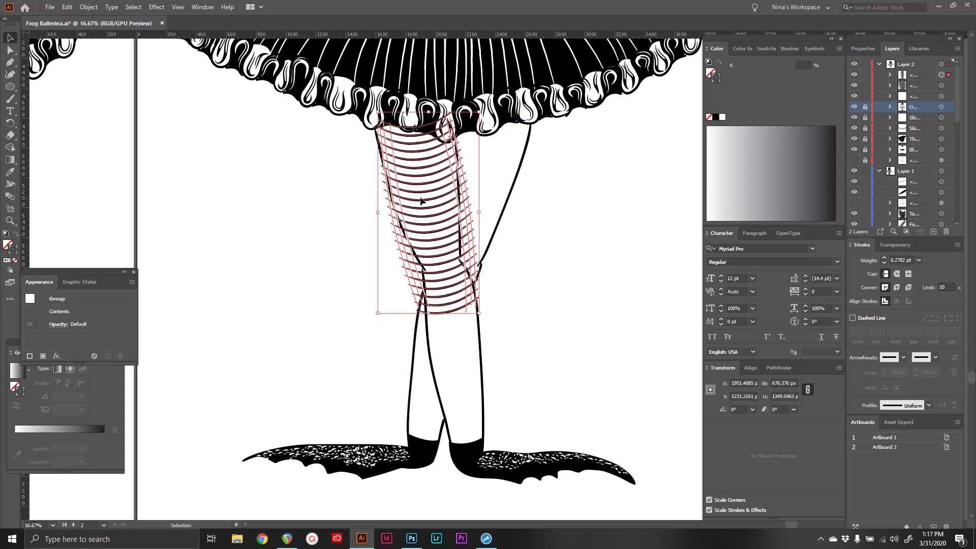
Place the hatching copy beside the legs and try to nudge the middle of its curved lines upward.
{"action": "left_click_drag", "start_coordinate": [432, 188], "coordinate": [324, 270]}
{"action": "mouse_move", "coordinate": [356, 304]}
{"action": "left_mouse_down"}
{"action": "mouse_move", "coordinate": [402, 306]}
{"action": "mouse_move", "coordinate": [356, 304]}
{"action": "left_mouse_up"}
{"action": "left_click", "coordinate": [11, 51]}
{"action": "left_click_drag", "start_coordinate": [293, 198], "coordinate": [329, 427]}
{"action": "key", "text": "Up"}
{"action": "key", "text": "Up"}
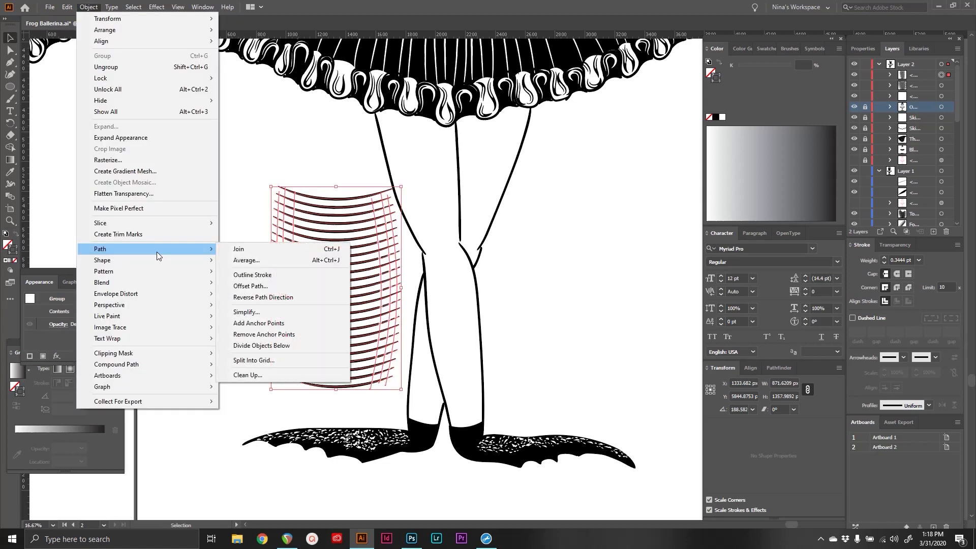
Simplify the paths of the hatching copy and nudge the middle of its lines upward to flatten the curves.
{"action": "left_click", "coordinate": [280, 313]}
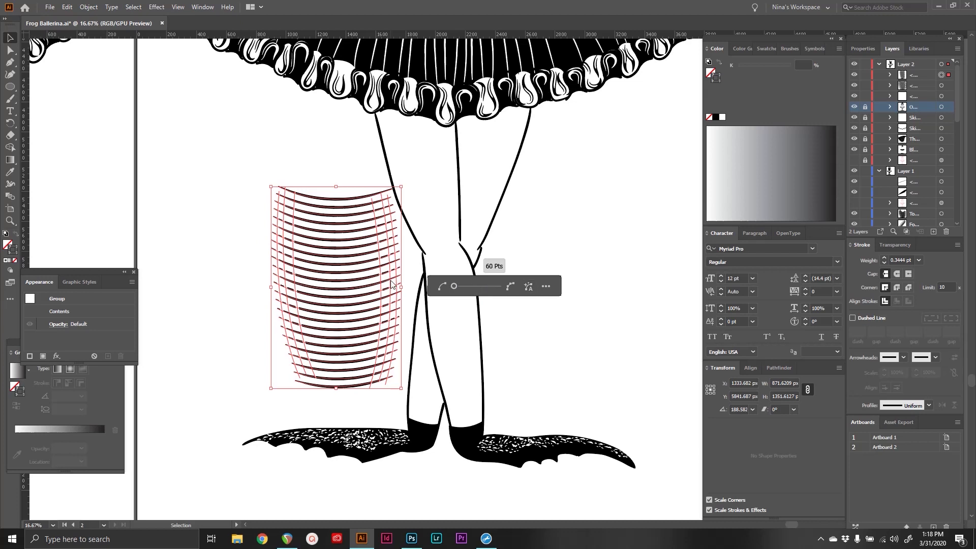
{"action": "left_click", "coordinate": [319, 182]}
{"action": "key", "text": "a"}
{"action": "left_click_drag", "start_coordinate": [314, 182], "coordinate": [362, 398]}
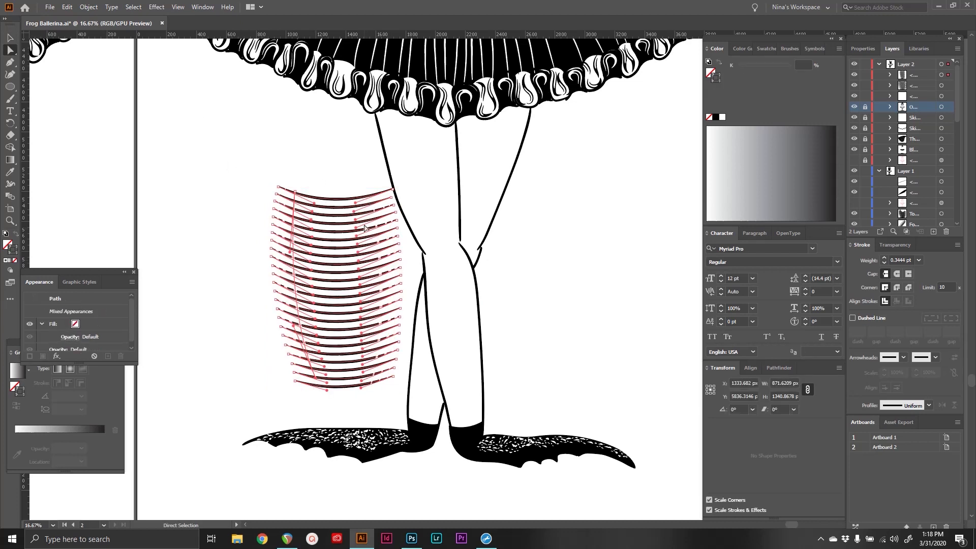
{"action": "key", "text": "shift+Up"}
{"action": "key", "text": "shift+Up"}
{"action": "key", "text": "shift+Up"}
{"action": "key", "text": "Up"}
{"action": "key", "text": "Up"}
{"action": "key", "text": "Up"}
{"action": "key", "text": "Up"}
{"action": "key", "text": "Up"}
{"action": "key", "text": "Up"}
{"action": "key", "text": "Up"}
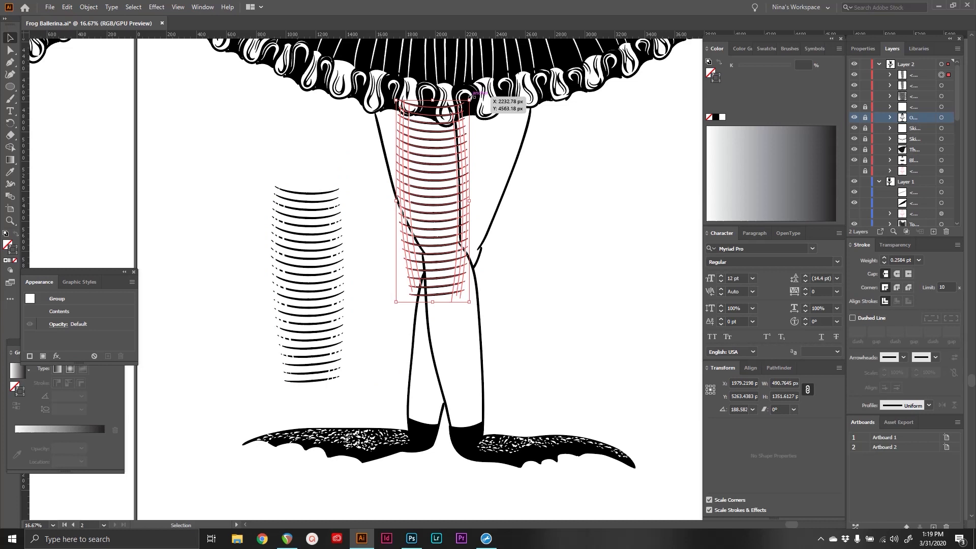
Rotate, scale and slant a copy of the flattened hatching so it fits the front thigh from tutu to knee.
{"action": "left_click_drag", "start_coordinate": [473, 96], "coordinate": [454, 90]}
{"action": "left_click_drag", "start_coordinate": [473, 300], "coordinate": [465, 260]}
{"action": "left_click_drag", "start_coordinate": [386, 180], "coordinate": [380, 179]}
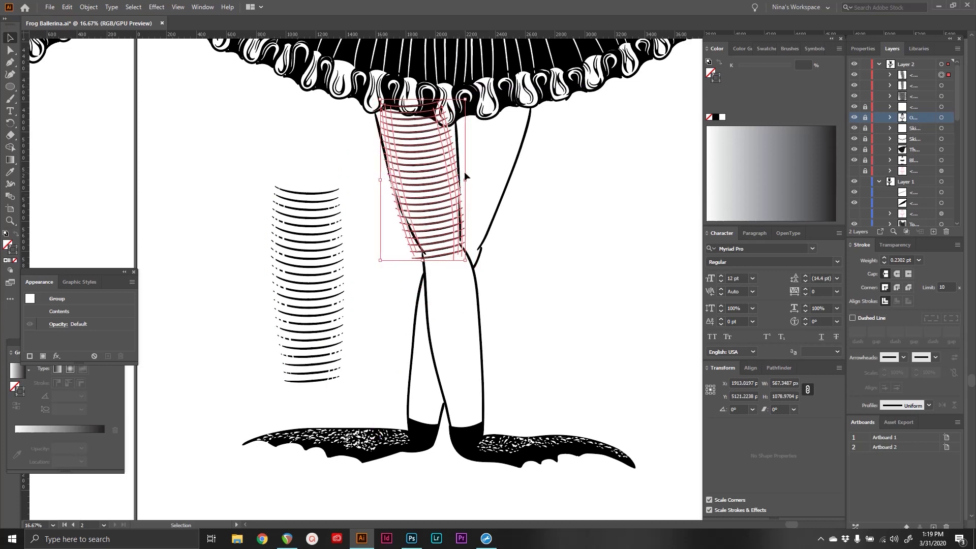
{"action": "left_click", "coordinate": [554, 206]}
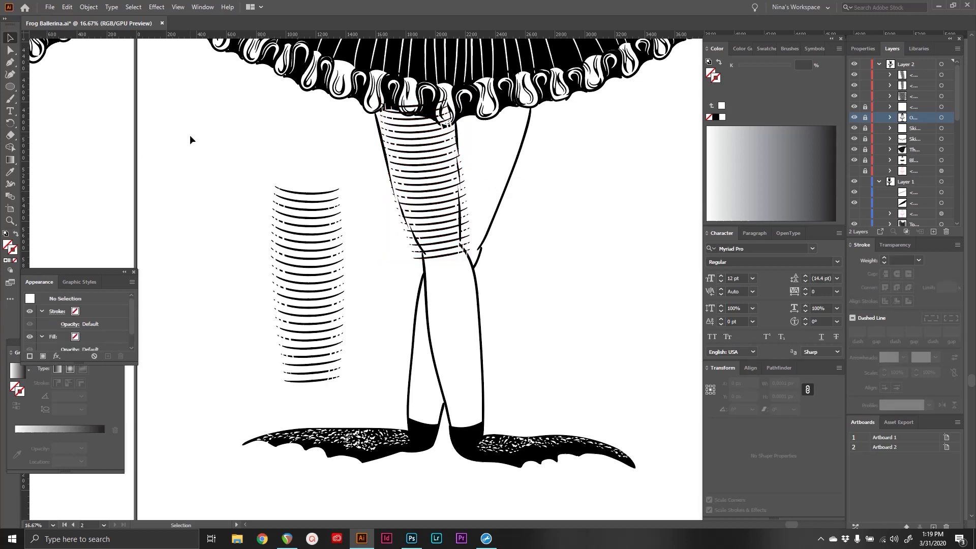
Adjust the lower anchor points of the white contour lines on the thigh hatching so they follow the leg's inner outline.
{"action": "left_click", "coordinate": [16, 53]}
{"action": "left_click", "coordinate": [442, 171]}
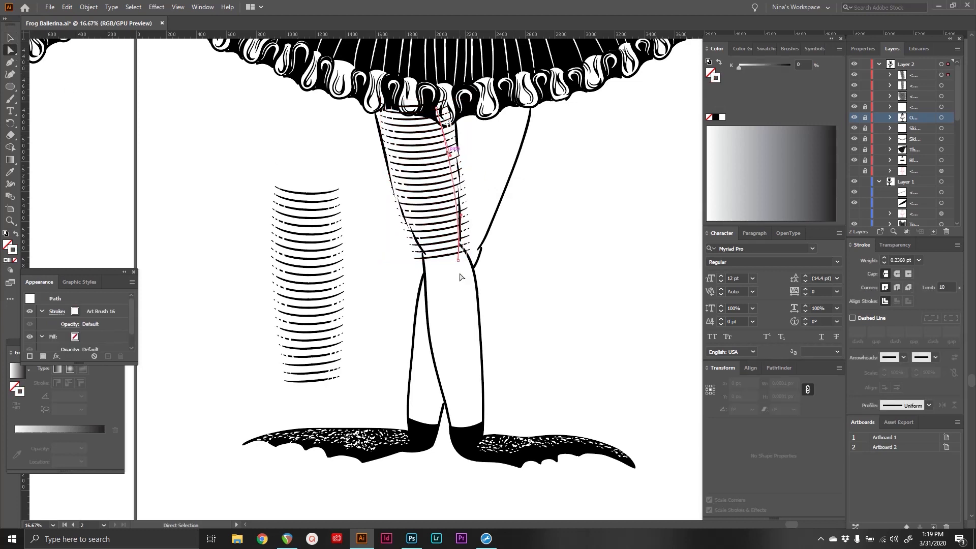
{"action": "left_click", "coordinate": [450, 262]}
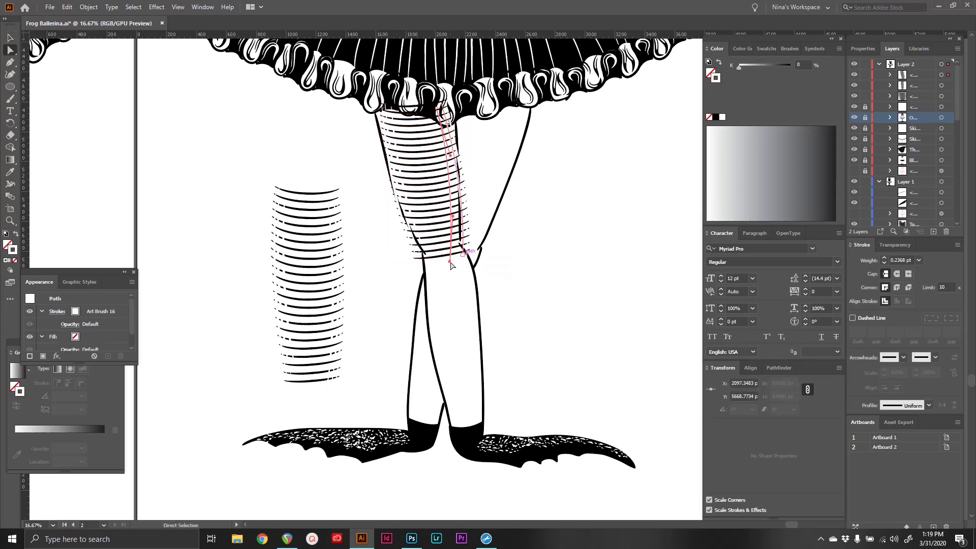
{"action": "mouse_move", "coordinate": [465, 256]}
{"action": "left_mouse_down"}
{"action": "mouse_move", "coordinate": [456, 261]}
{"action": "mouse_move", "coordinate": [467, 257]}
{"action": "left_mouse_up"}
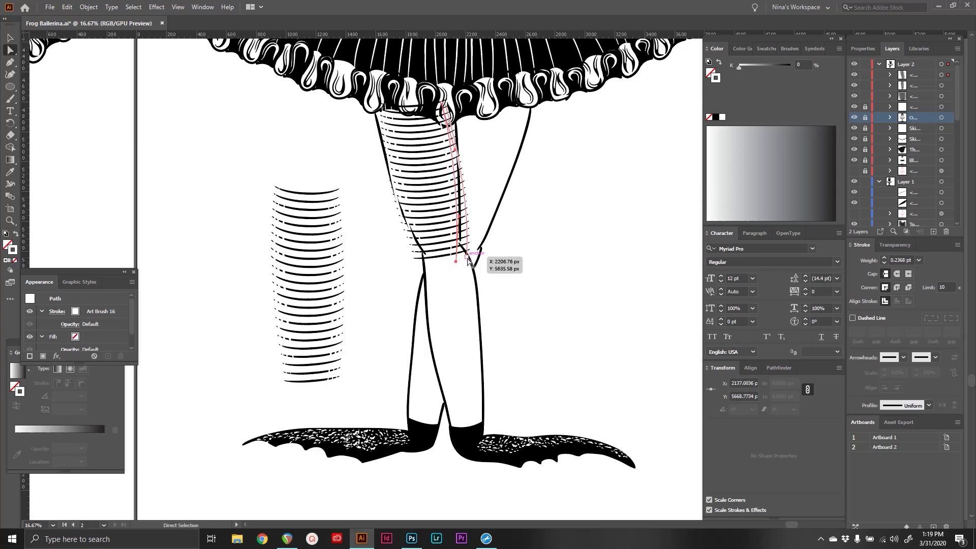
{"action": "left_click", "coordinate": [393, 300]}
{"action": "key", "text": "v"}
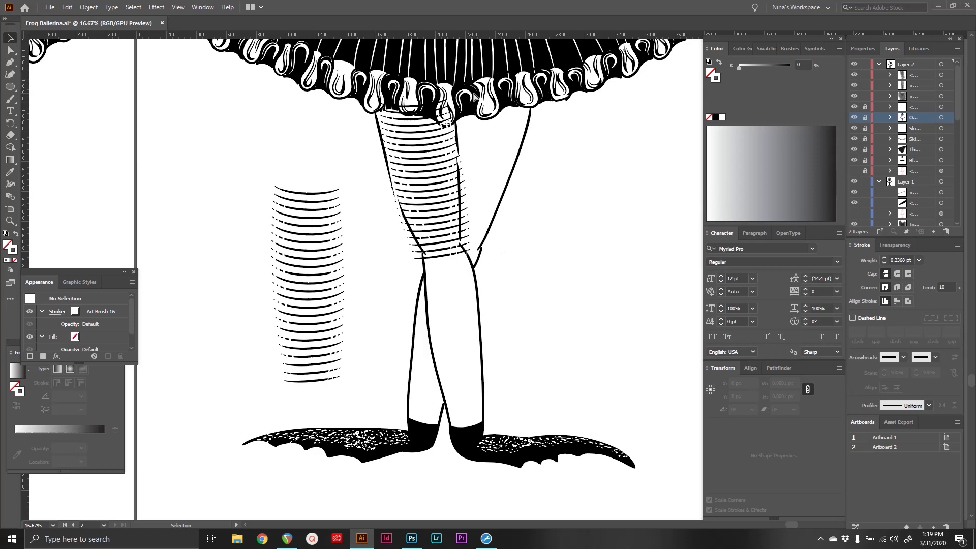
Erase the hatch line ends that extend outside the thigh outline.
{"action": "left_click", "coordinate": [413, 239]}
{"action": "left_click", "coordinate": [12, 136]}
{"action": "left_click_drag", "start_coordinate": [465, 257], "coordinate": [463, 152]}
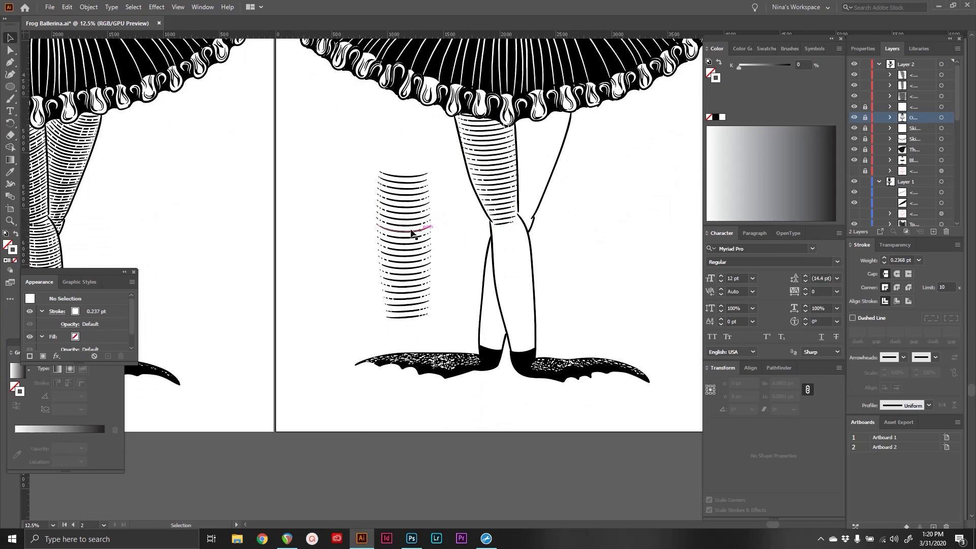
Delete the demonstration hatching from the torso and legs, including the spare copy beside them.
{"action": "mouse_move", "coordinate": [407, 267]}
{"action": "left_mouse_down"}
{"action": "mouse_move", "coordinate": [517, 213]}
{"action": "mouse_move", "coordinate": [412, 255]}
{"action": "left_mouse_up"}
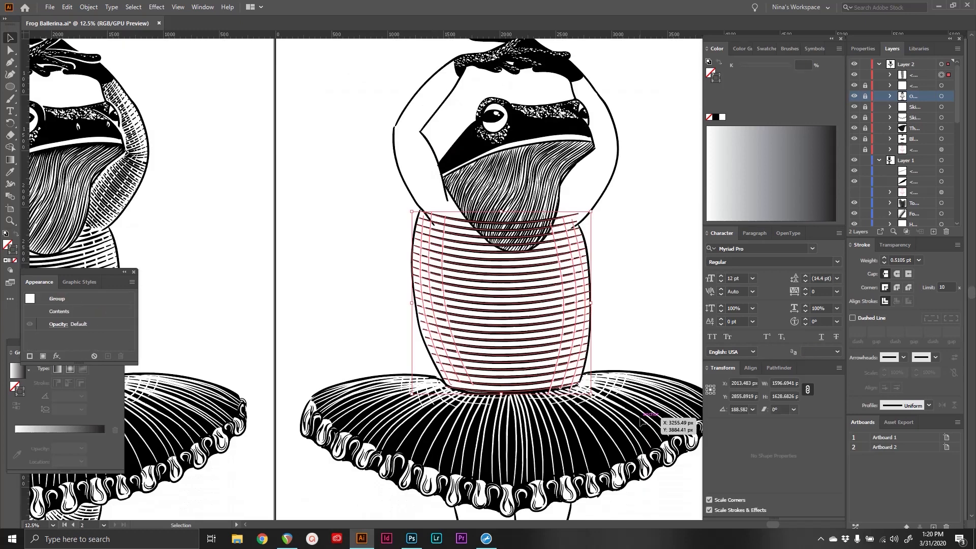
{"action": "key", "text": "Delete"}
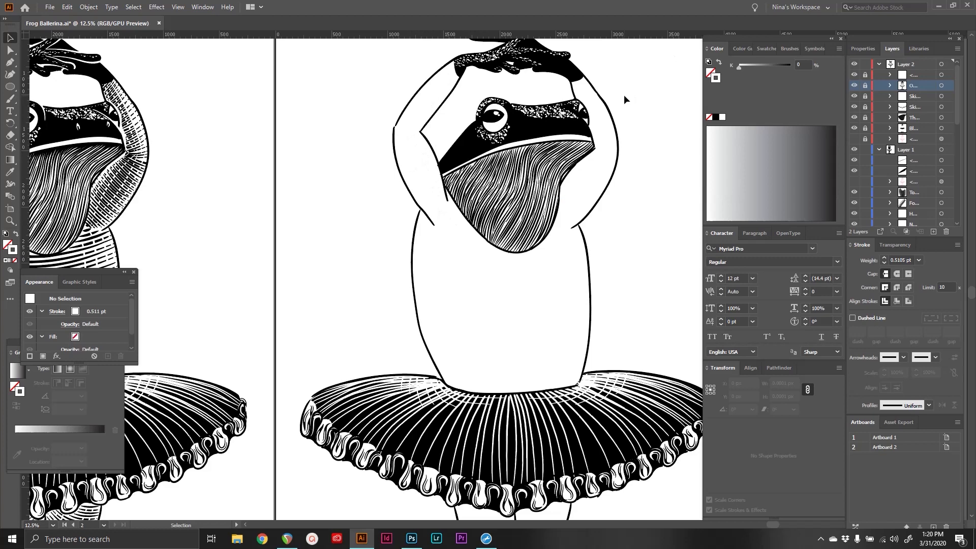
Examine the finished frog on the other artboard up close, focusing on how the hatching wraps around the arms, throat and torso.
{"action": "scroll", "coordinate": [497, 368], "scroll_direction": "down", "scroll_amount": 5}
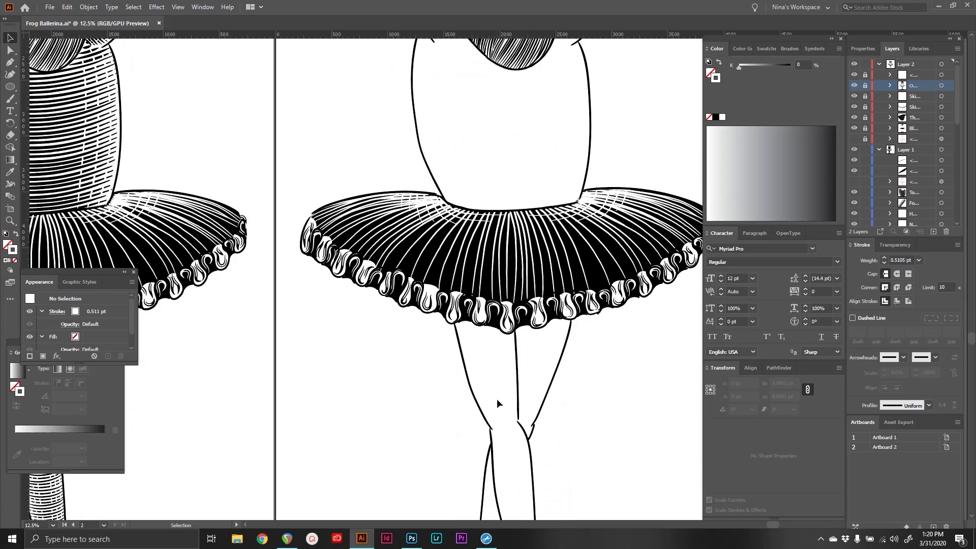
{"action": "scroll", "coordinate": [544, 346], "scroll_direction": "up", "scroll_amount": 6}
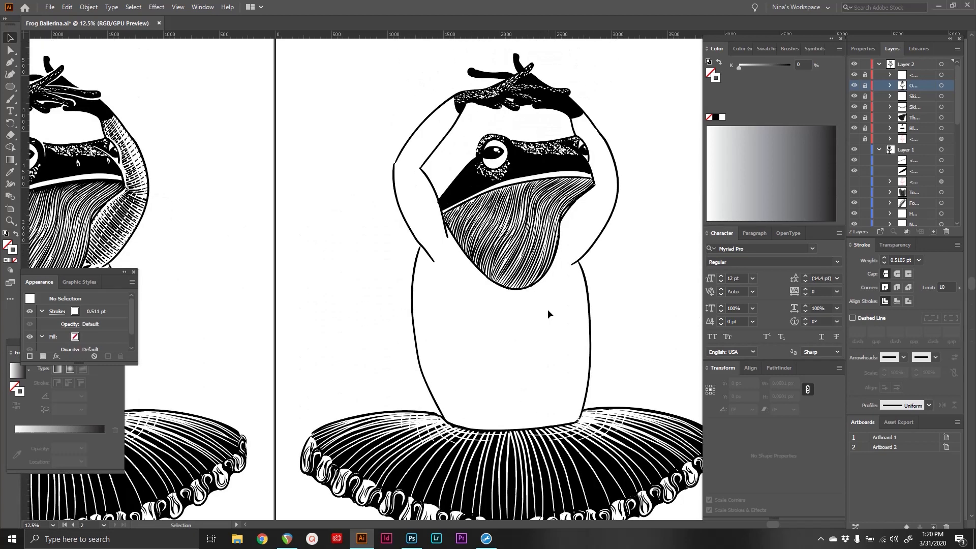
{"action": "scroll", "coordinate": [548, 310], "scroll_direction": "left", "scroll_amount": 9}
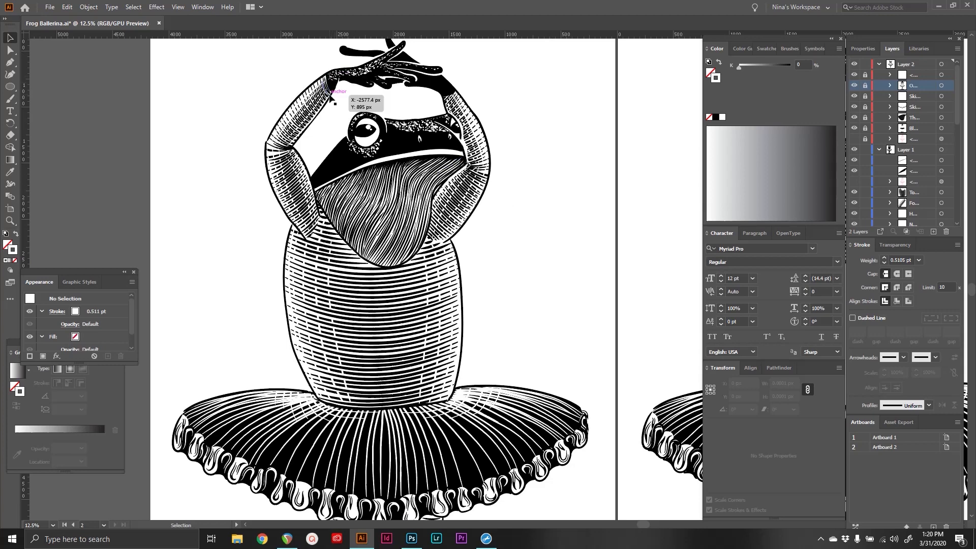
{"action": "key", "text": "z"}
{"action": "double_click", "coordinate": [425, 190]}
{"action": "left_click", "coordinate": [487, 234]}
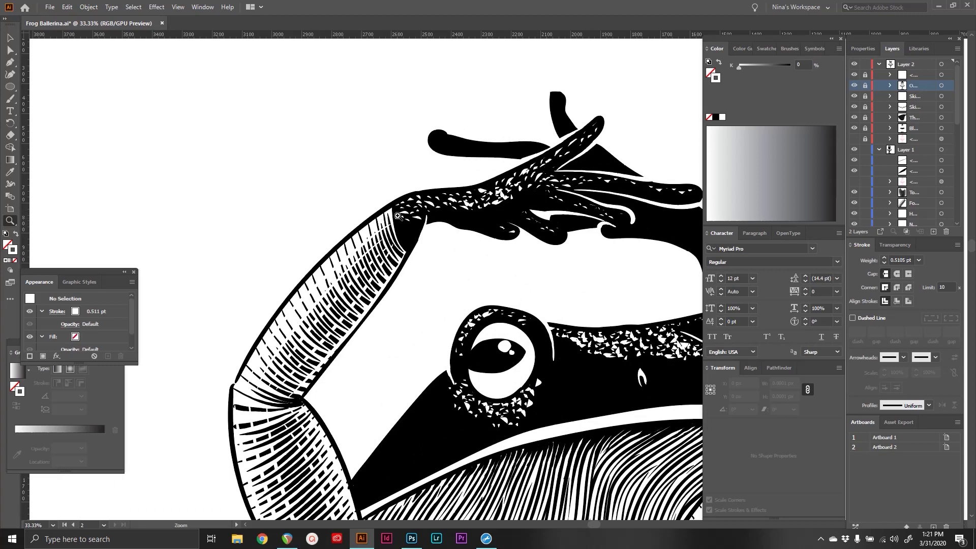
{"action": "scroll", "coordinate": [405, 254], "scroll_direction": "down", "scroll_amount": 3}
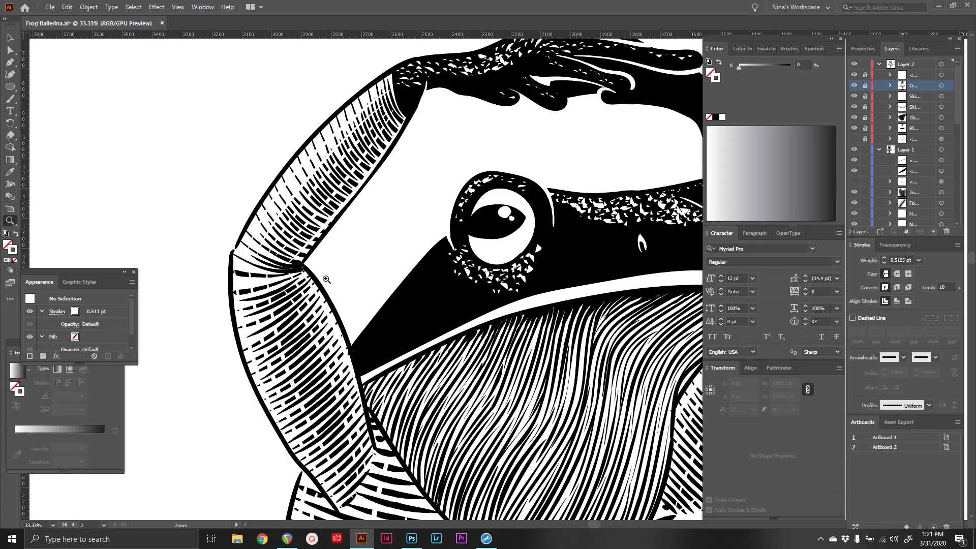
{"action": "scroll", "coordinate": [428, 380], "scroll_direction": "right", "scroll_amount": 8}
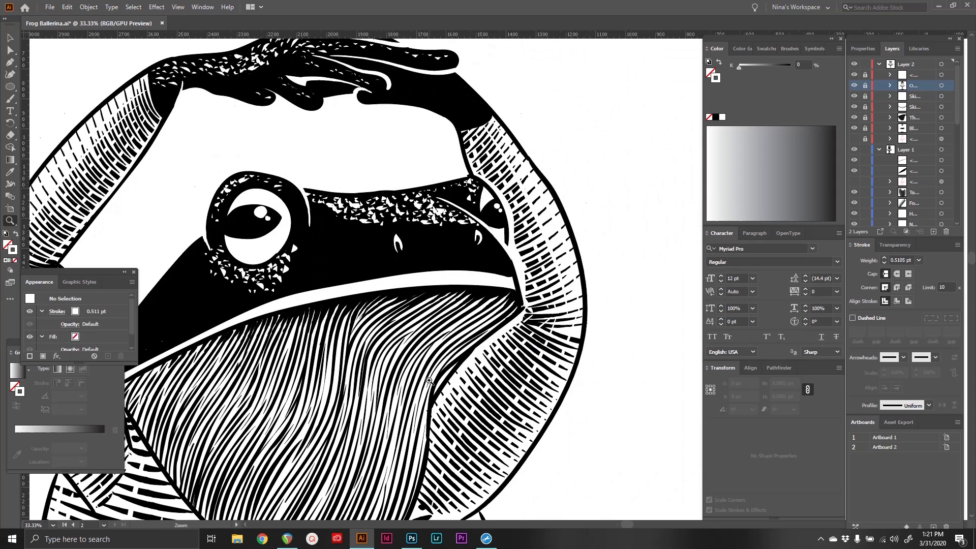
{"action": "scroll", "coordinate": [429, 380], "scroll_direction": "down", "scroll_amount": 3}
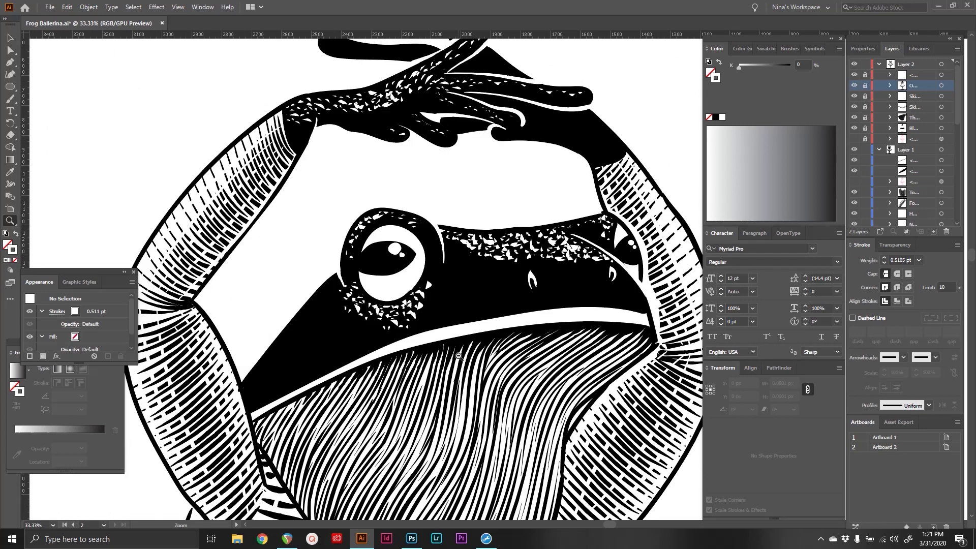
{"action": "left_click", "coordinate": [458, 355], "text": "alt"}
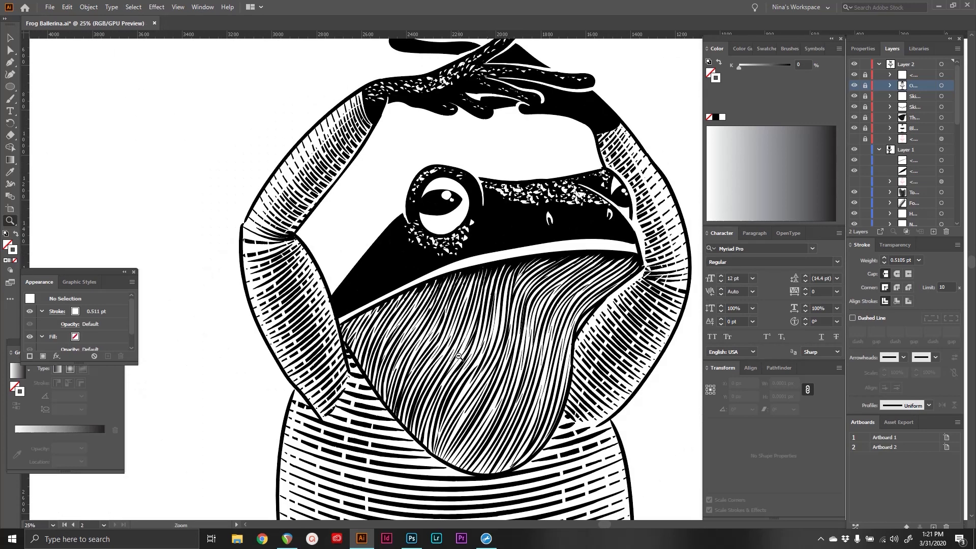
Compare the frog drawings on both artboards, looking over the head, arms, legs and feet.
{"action": "left_click", "coordinate": [319, 119], "text": "alt"}
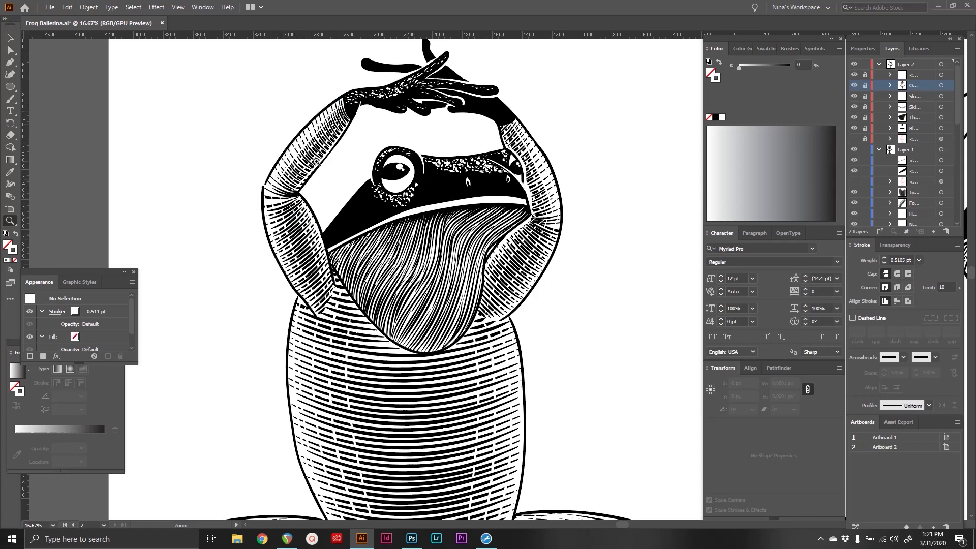
{"action": "scroll", "coordinate": [562, 343], "scroll_direction": "up", "scroll_amount": 5}
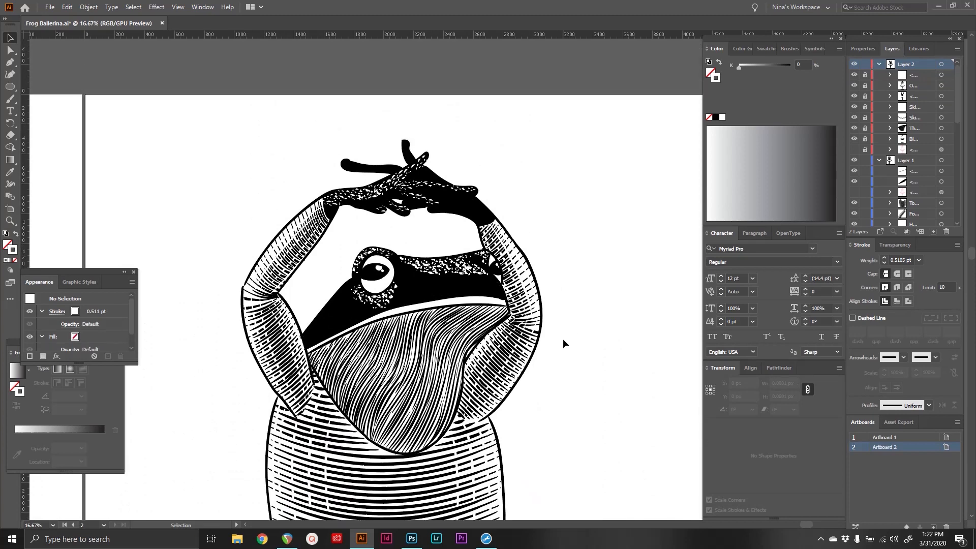
{"action": "scroll", "coordinate": [562, 344], "scroll_direction": "left", "scroll_amount": 8}
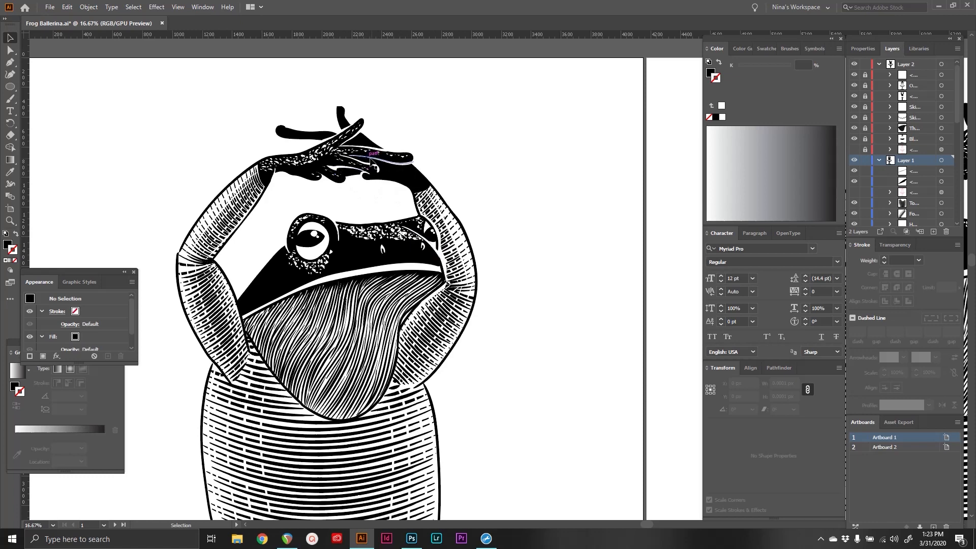
{"action": "scroll", "coordinate": [450, 167], "scroll_direction": "down", "scroll_amount": 3}
{"action": "scroll", "coordinate": [450, 167], "scroll_direction": "down", "scroll_amount": 8}
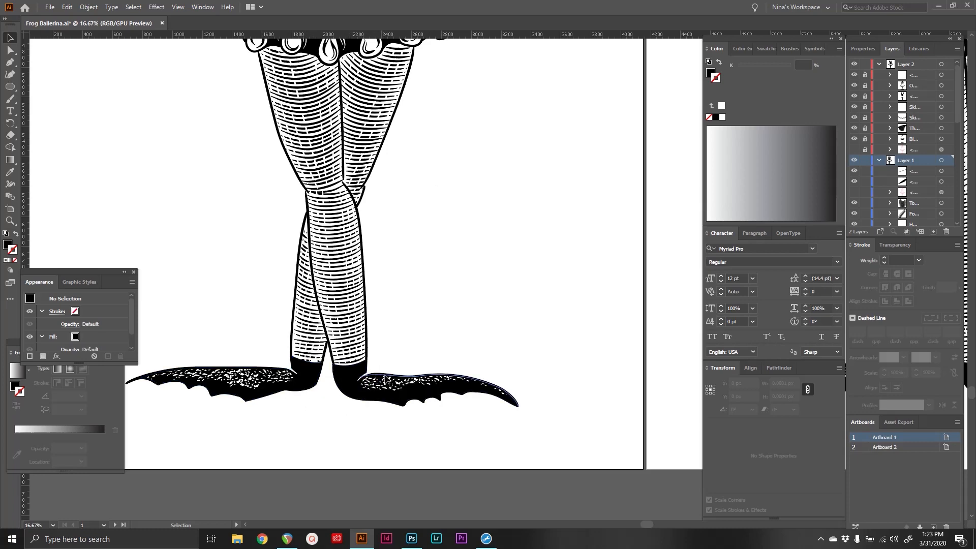
{"action": "scroll", "coordinate": [504, 319], "scroll_direction": "right", "scroll_amount": 10}
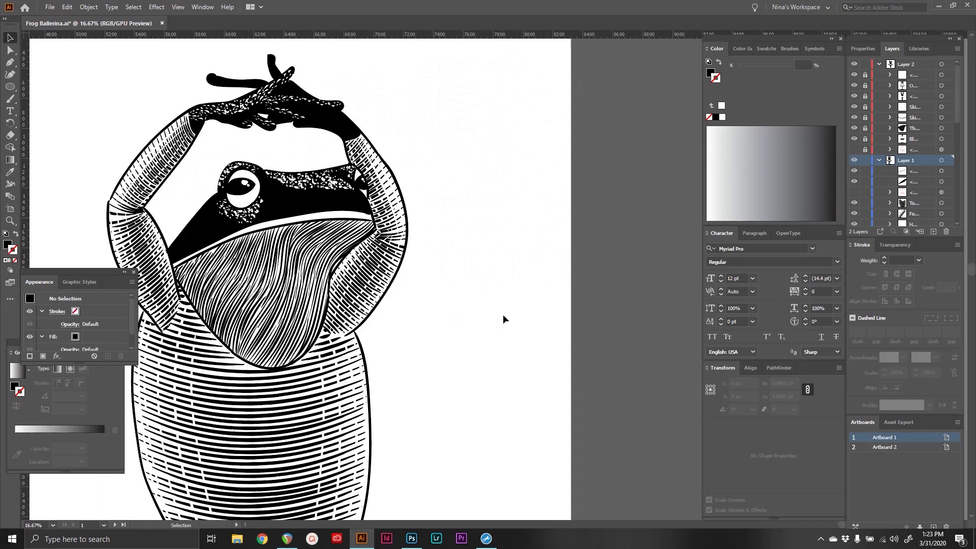
{"action": "scroll", "coordinate": [502, 314], "scroll_direction": "left", "scroll_amount": 2}
Paint a white contour line around the front edge of the large eye with the Paintbrush and white art brush stroke.
{"action": "left_click", "coordinate": [711, 105]}
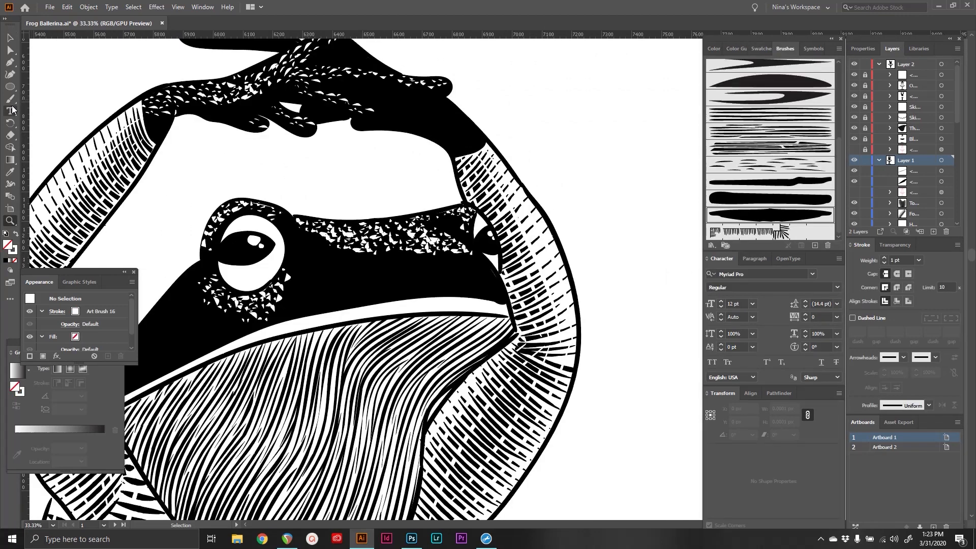
{"action": "left_click", "coordinate": [10, 98]}
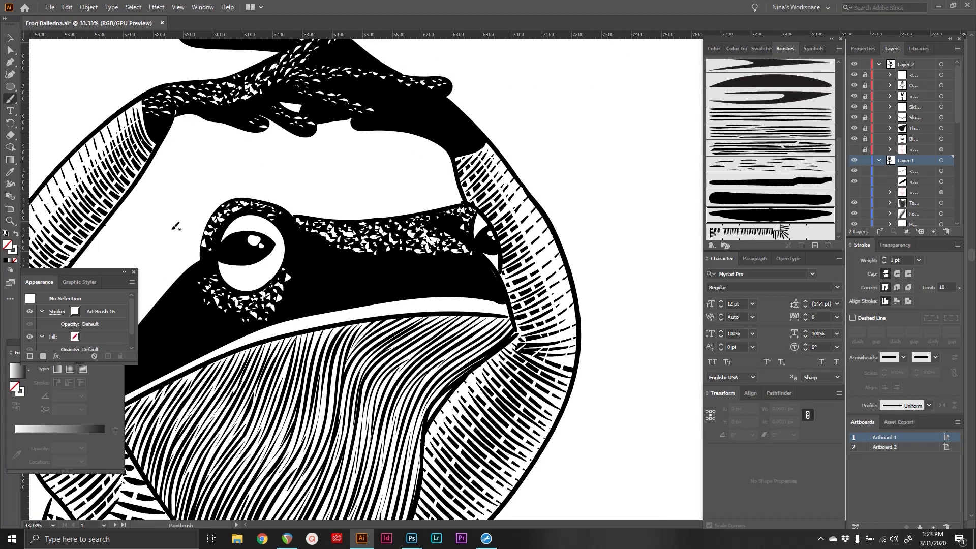
{"action": "left_click_drag", "start_coordinate": [293, 207], "coordinate": [313, 258]}
{"action": "key", "text": "ctrl+z"}
{"action": "left_click_drag", "start_coordinate": [260, 183], "coordinate": [316, 259]}
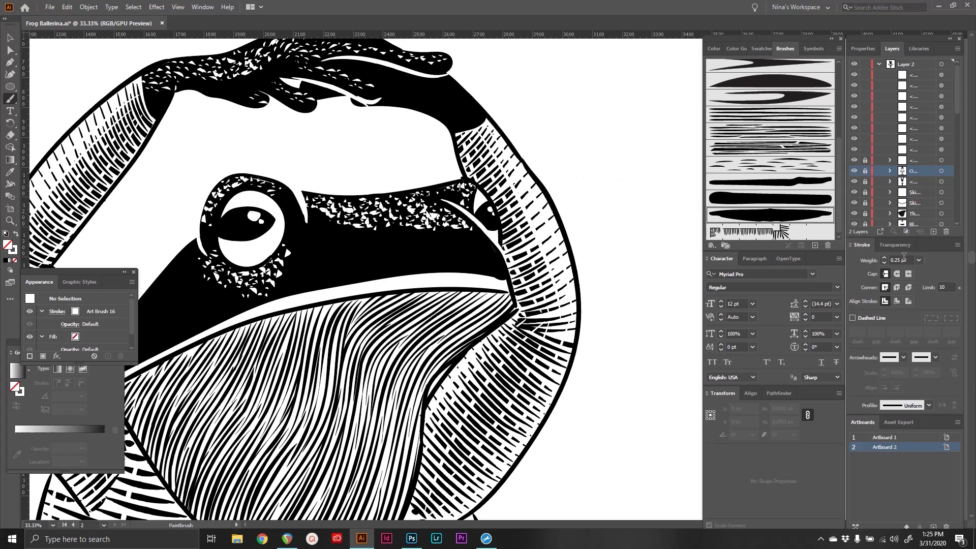
Set the stroke weight to 0.75 pt and paint white separating lines between the arm and the back of the head, mouth corner and throat.
{"action": "left_click", "coordinate": [920, 260]}
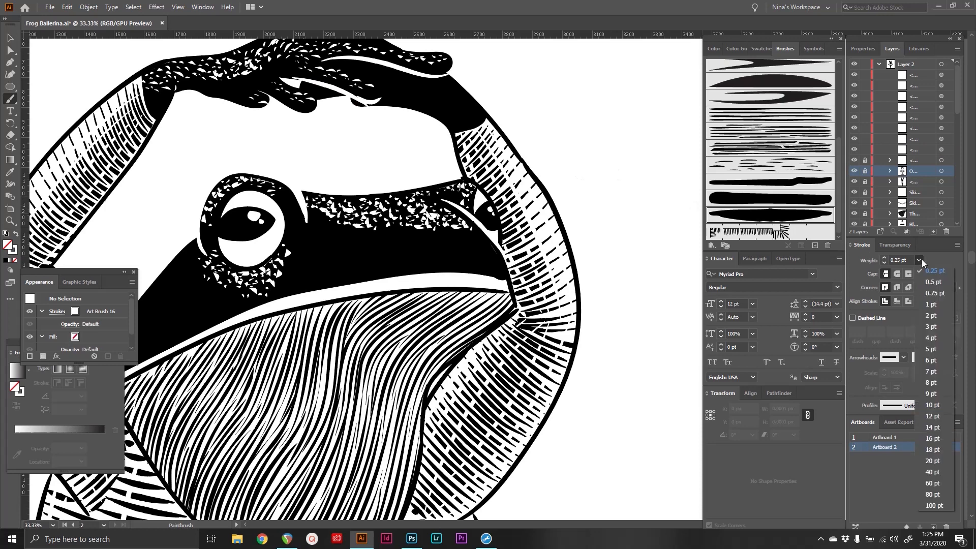
{"action": "left_click", "coordinate": [935, 292]}
{"action": "mouse_move", "coordinate": [459, 172]}
{"action": "left_mouse_down"}
{"action": "mouse_move", "coordinate": [502, 197]}
{"action": "mouse_move", "coordinate": [520, 307]}
{"action": "left_mouse_up"}
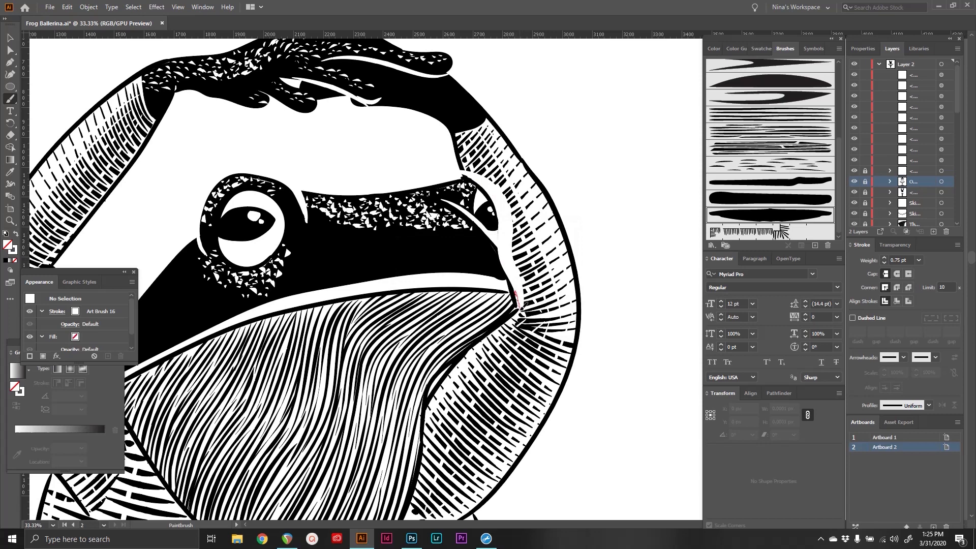
{"action": "left_click_drag", "start_coordinate": [488, 341], "coordinate": [447, 378]}
Expand the appearance of the two white lines along the head and throat and unite them into one shape.
{"action": "key", "text": "v"}
{"action": "left_click", "coordinate": [506, 226]}
{"action": "left_click", "coordinate": [492, 339], "text": "shift"}
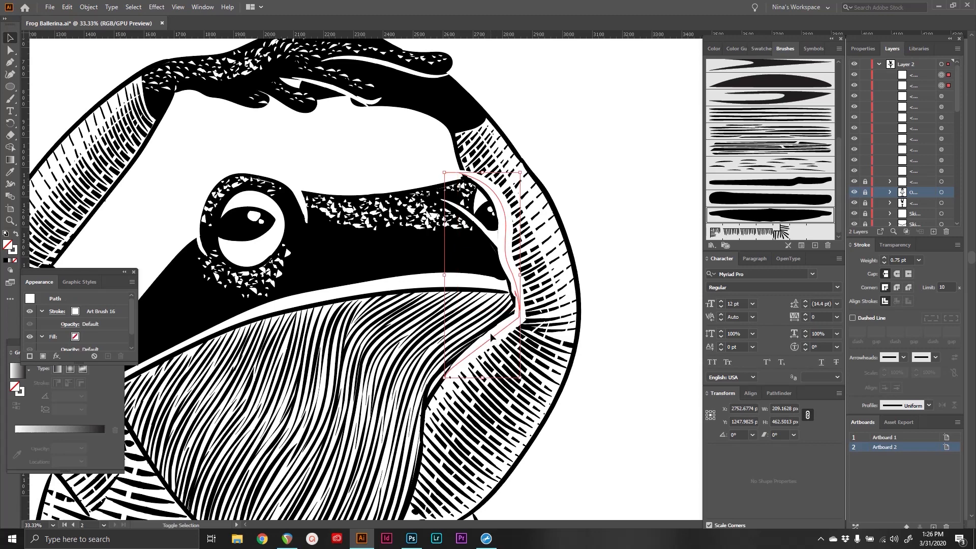
{"action": "left_click", "coordinate": [112, 7]}
{"action": "mouse_move", "coordinate": [89, 7]}
{"action": "left_click", "coordinate": [121, 137]}
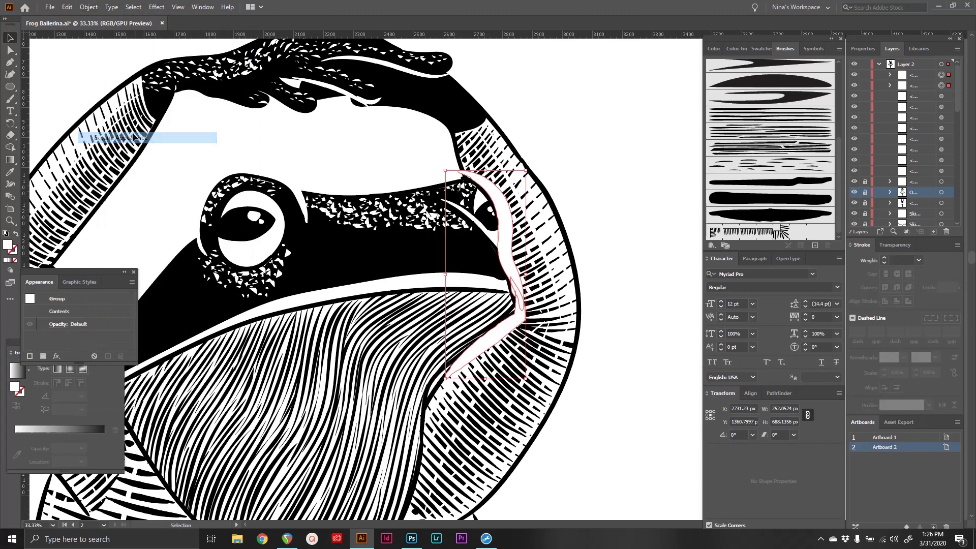
{"action": "left_click", "coordinate": [779, 393]}
{"action": "left_click", "coordinate": [713, 421]}
Erase the excess of the united white outline beside the far eye.
{"action": "left_click", "coordinate": [9, 135]}
{"action": "mouse_move", "coordinate": [467, 188]}
{"action": "left_mouse_down"}
{"action": "mouse_move", "coordinate": [495, 290]}
{"action": "mouse_move", "coordinate": [477, 198]}
{"action": "left_mouse_up"}
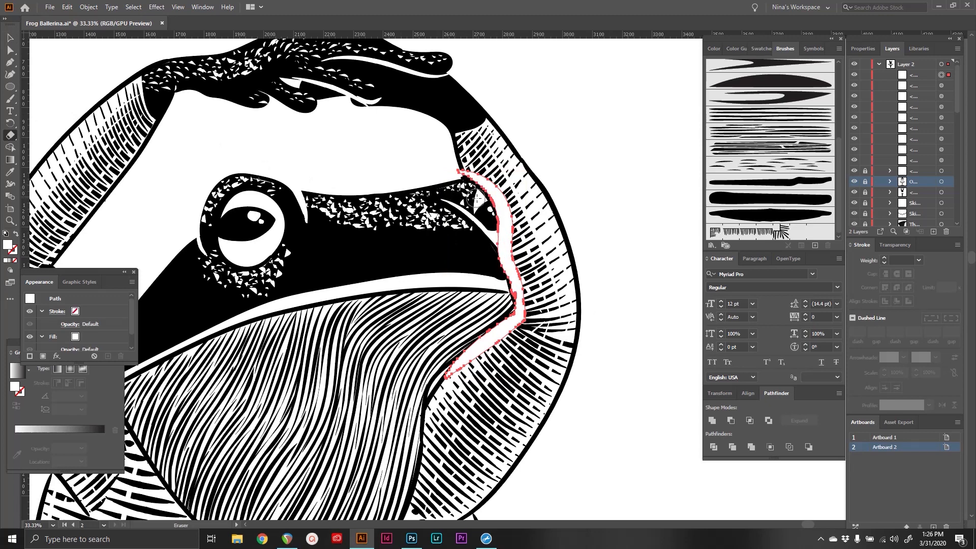